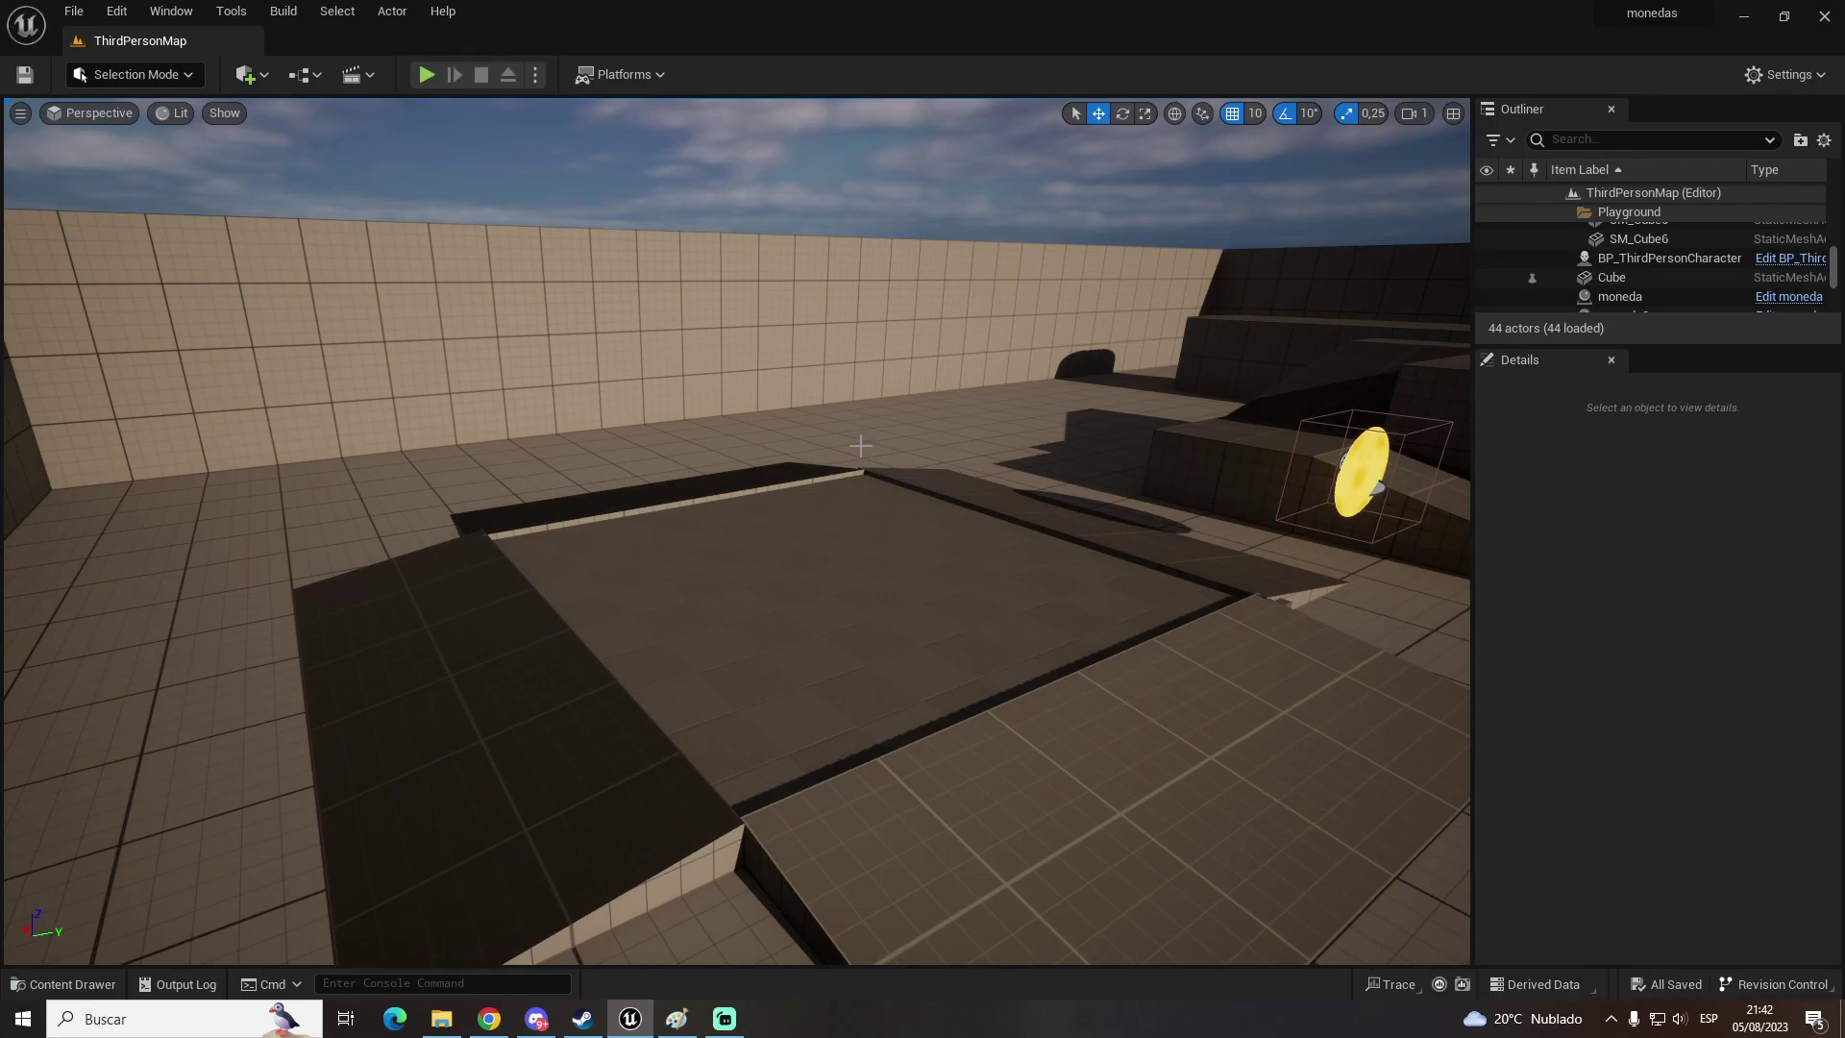
Step: Zoom in and select the sunken Cube platform that will become the pool
{"action": "scroll", "coordinate": [860, 445], "scroll_direction": "down", "scroll_amount": 3}
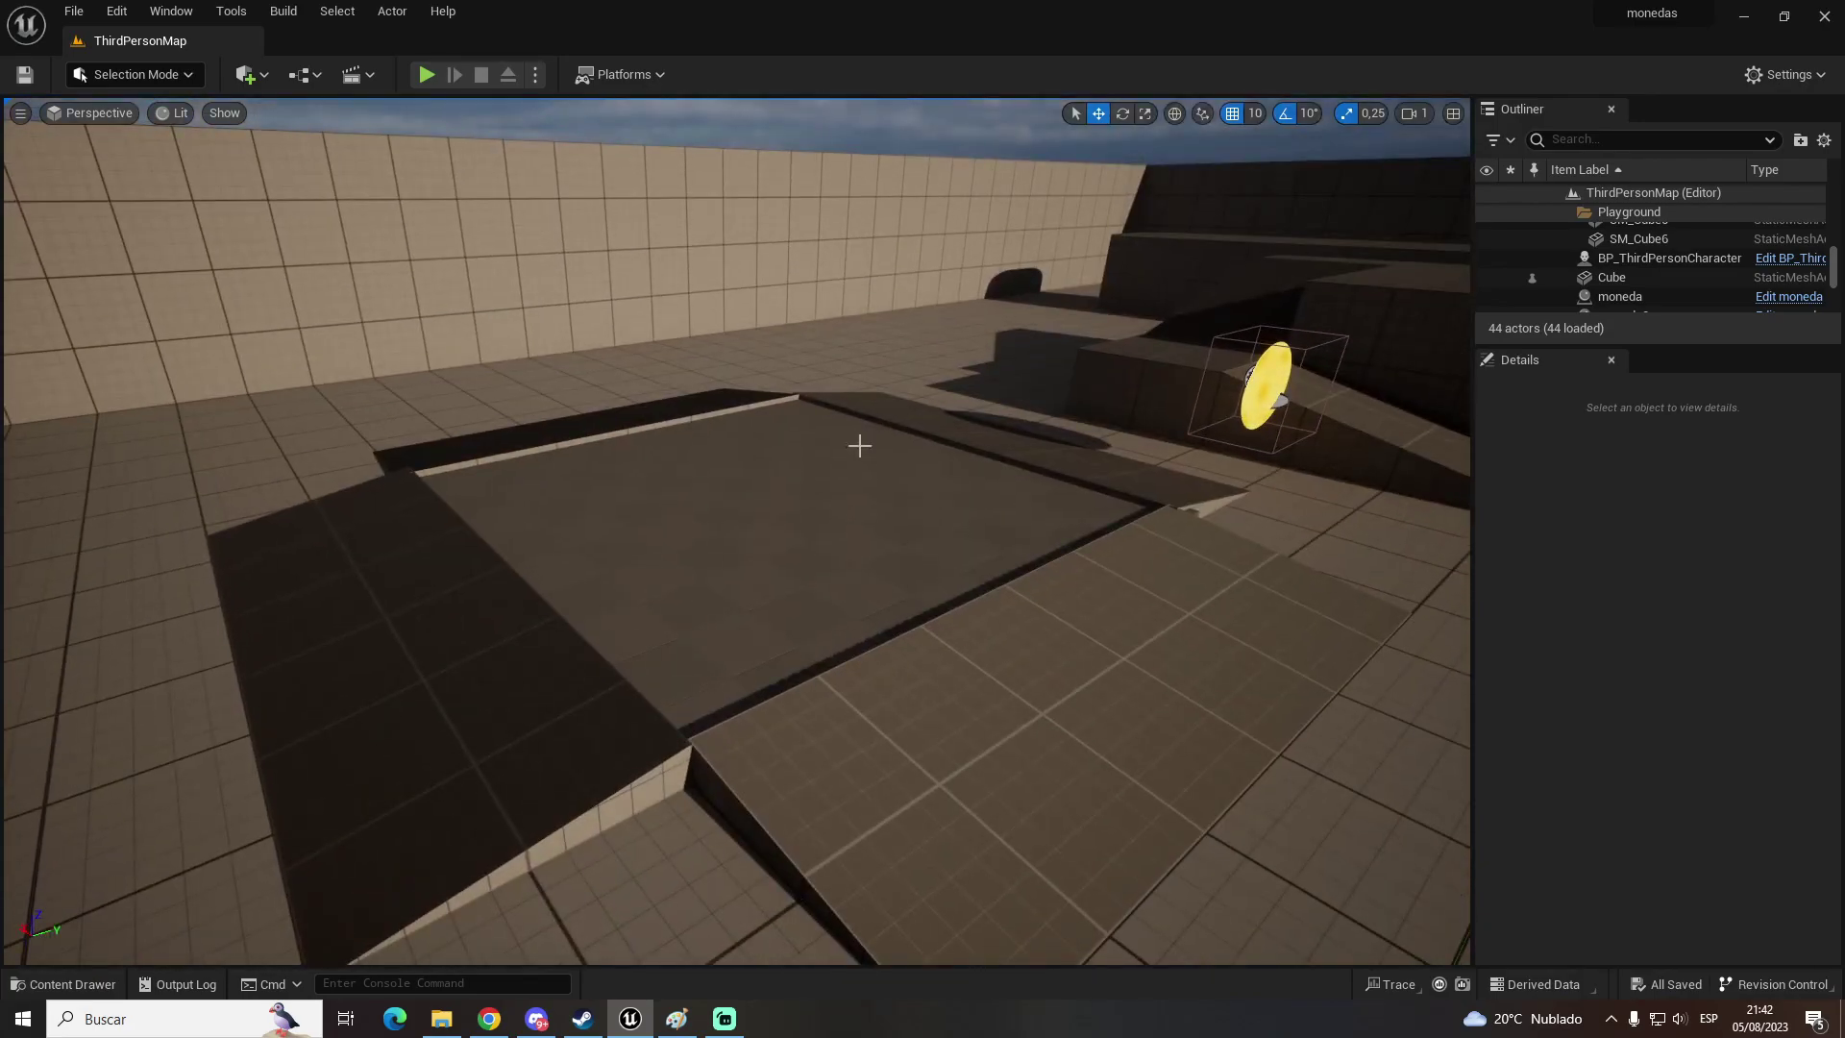
{"action": "left_click", "coordinate": [845, 474]}
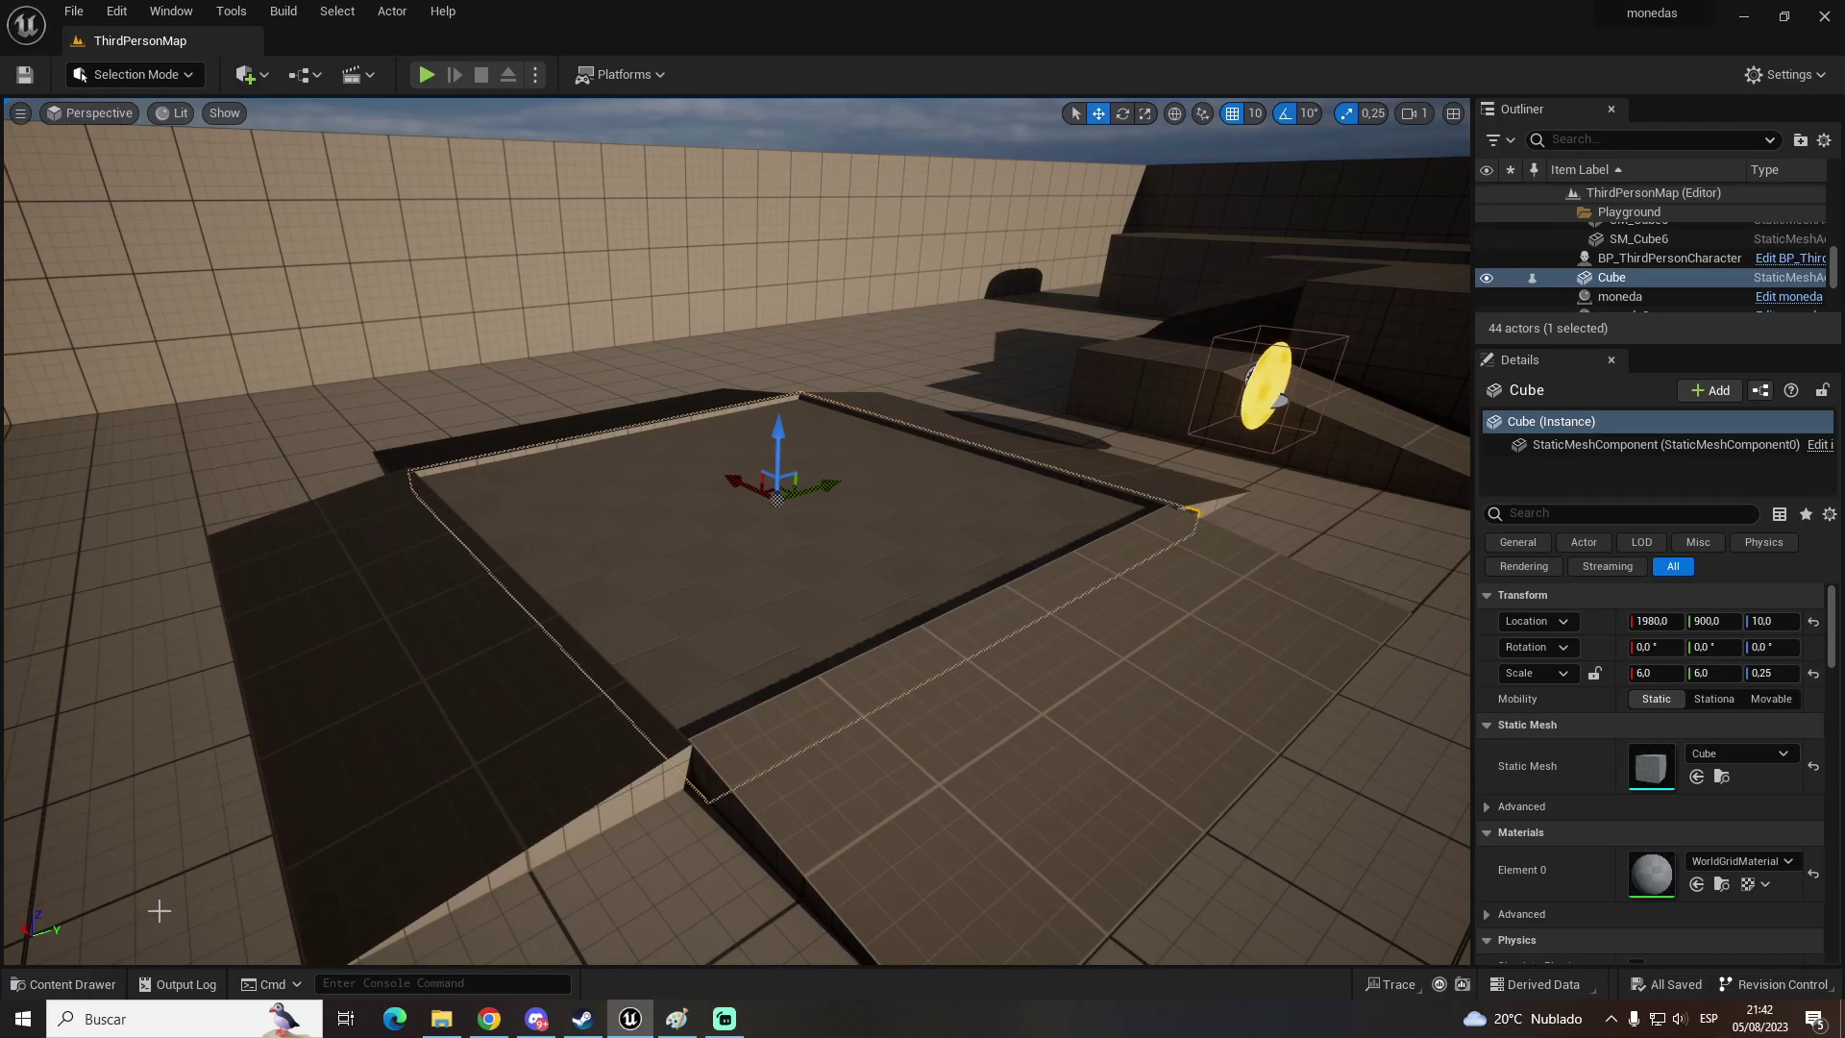
{"action": "left_click", "coordinate": [63, 984]}
Step: Create a new Material asset in the Content folder named agua
{"action": "right_click", "coordinate": [1030, 755]}
{"action": "mouse_move", "coordinate": [1081, 589]}
{"action": "left_click", "coordinate": [1288, 604]}
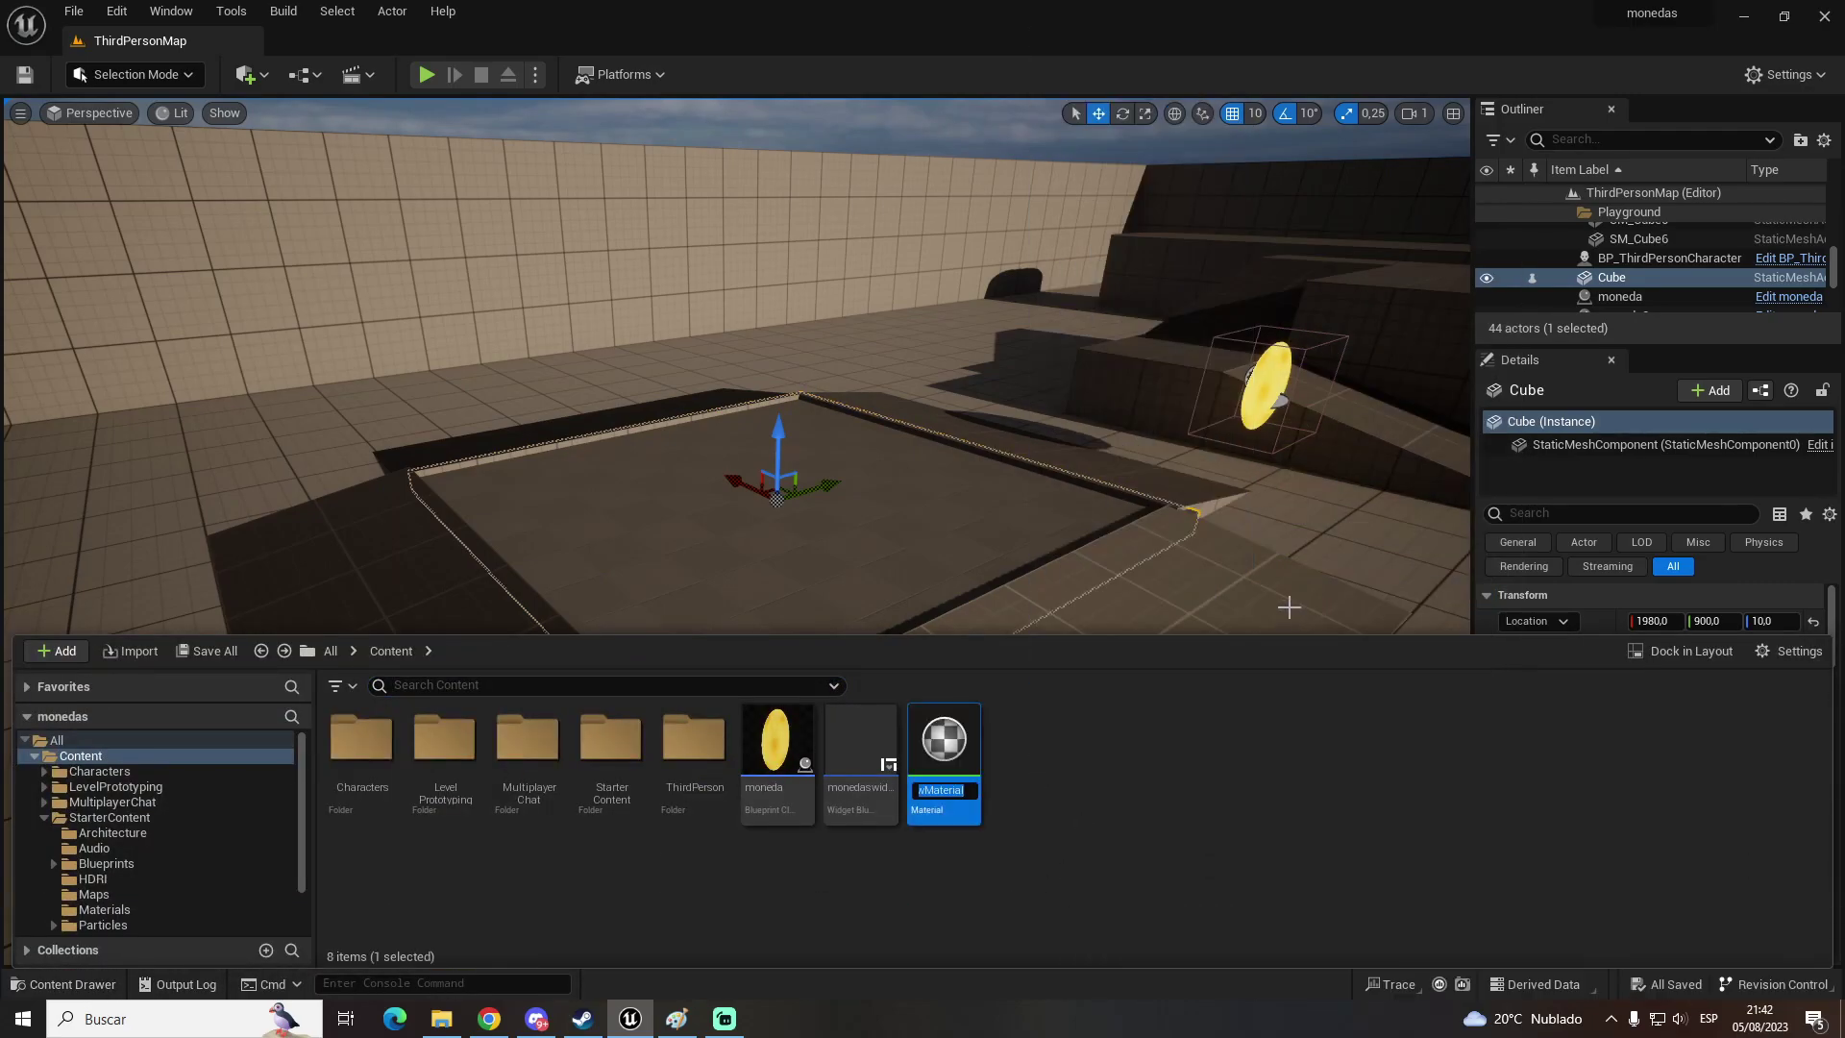
{"action": "type", "text": "agu"}
{"action": "key", "text": "Return"}
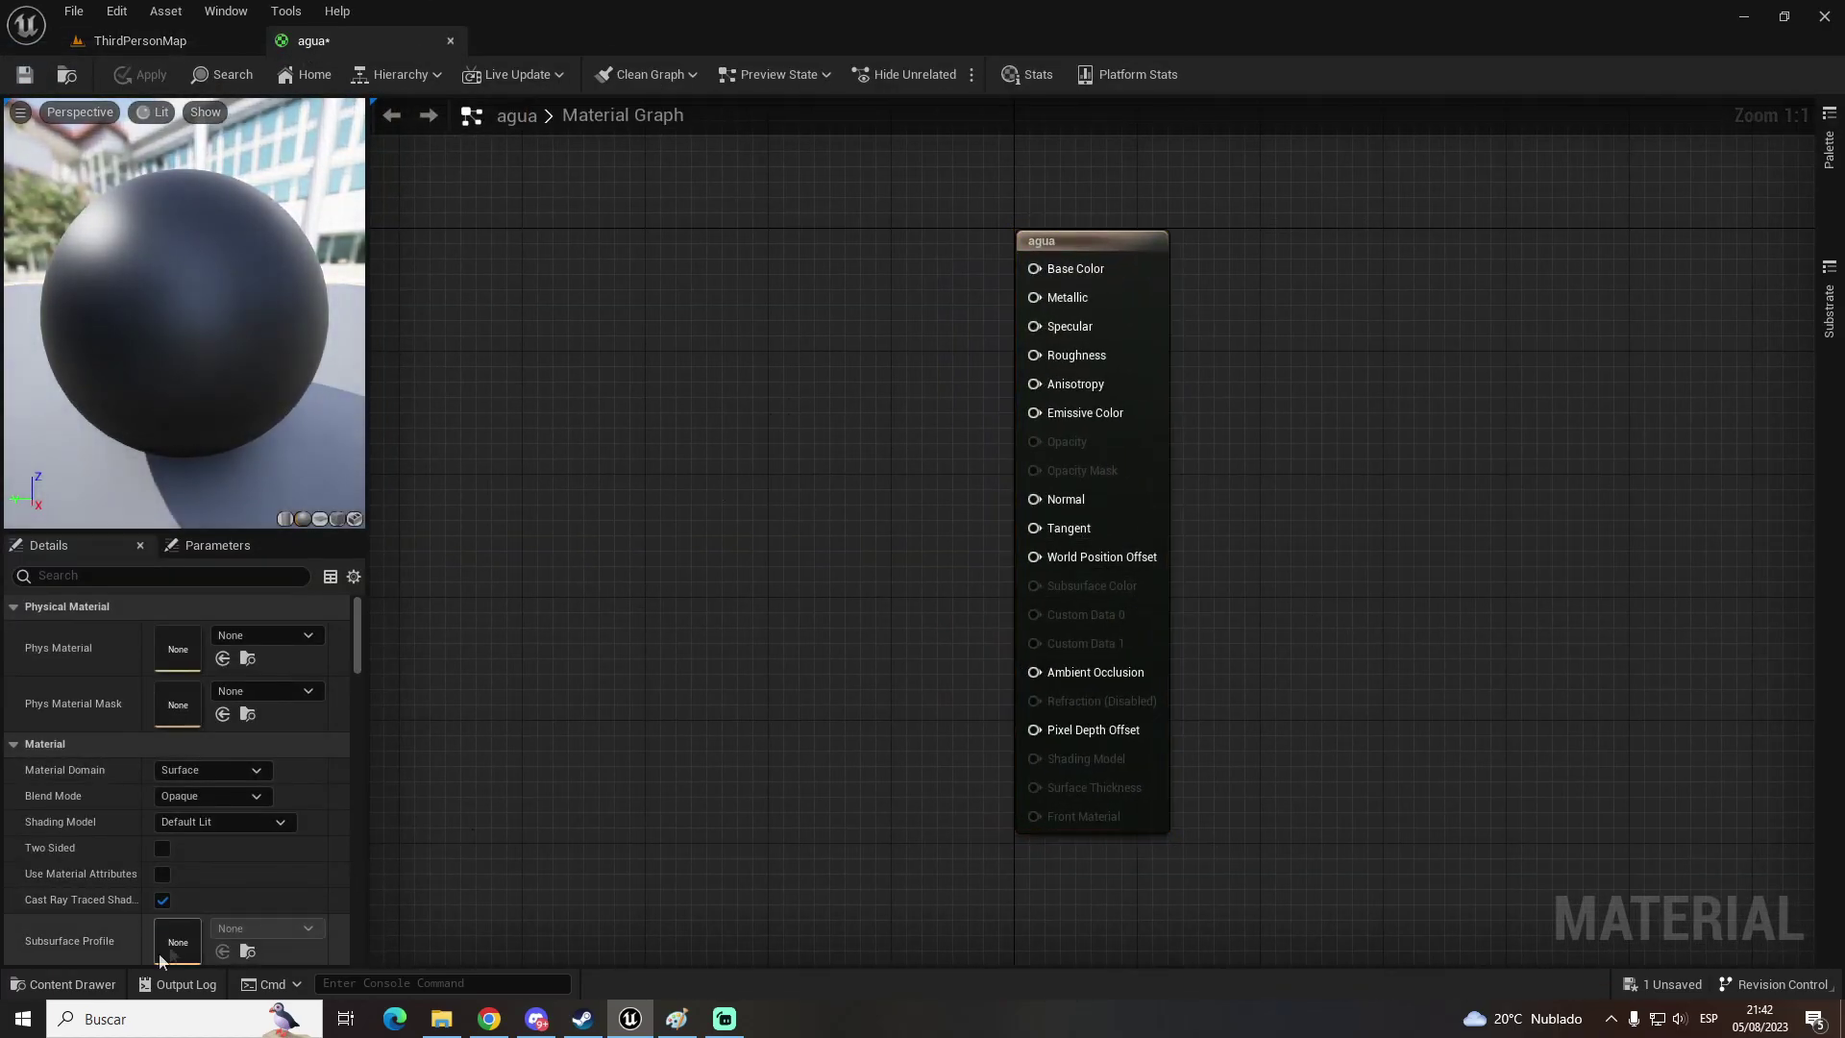
Step: Browse the Add Feature or Content Pack window, then cancel without adding anything
{"action": "left_click", "coordinate": [64, 984]}
{"action": "right_click", "coordinate": [1184, 740]}
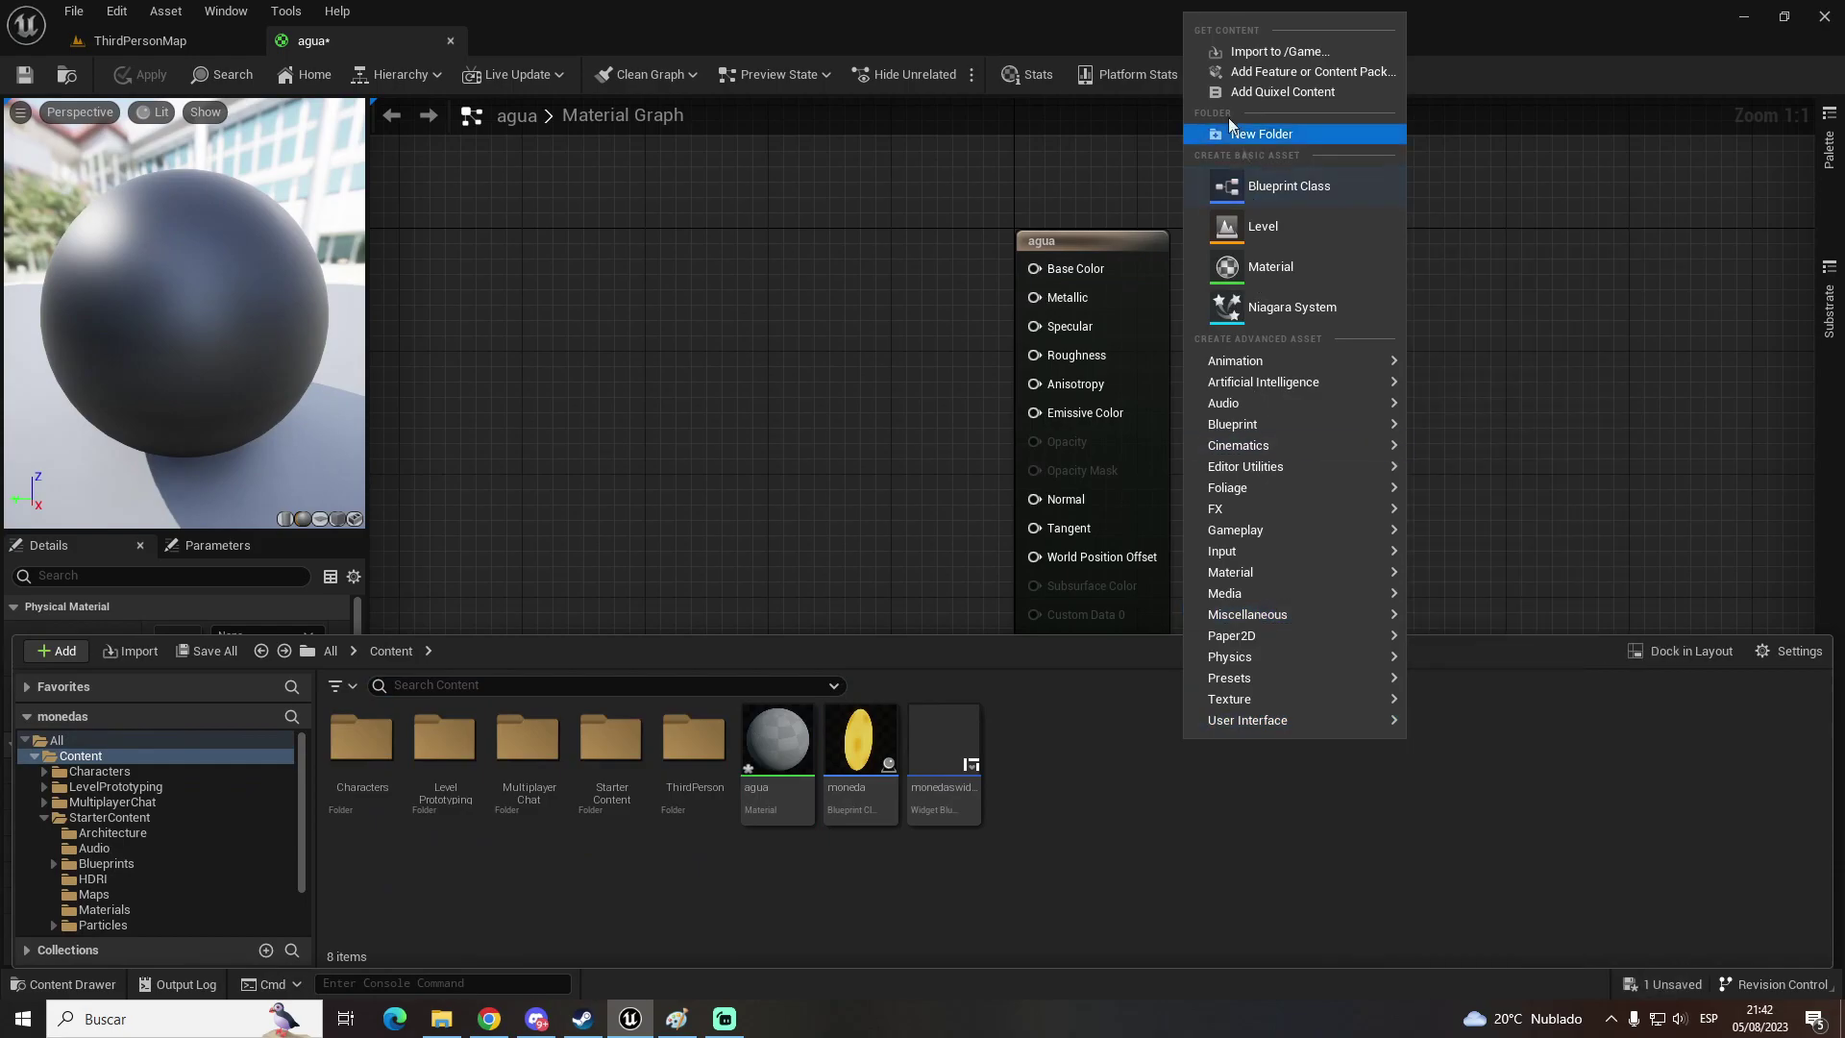
{"action": "left_click", "coordinate": [1257, 72]}
{"action": "left_click", "coordinate": [781, 299]}
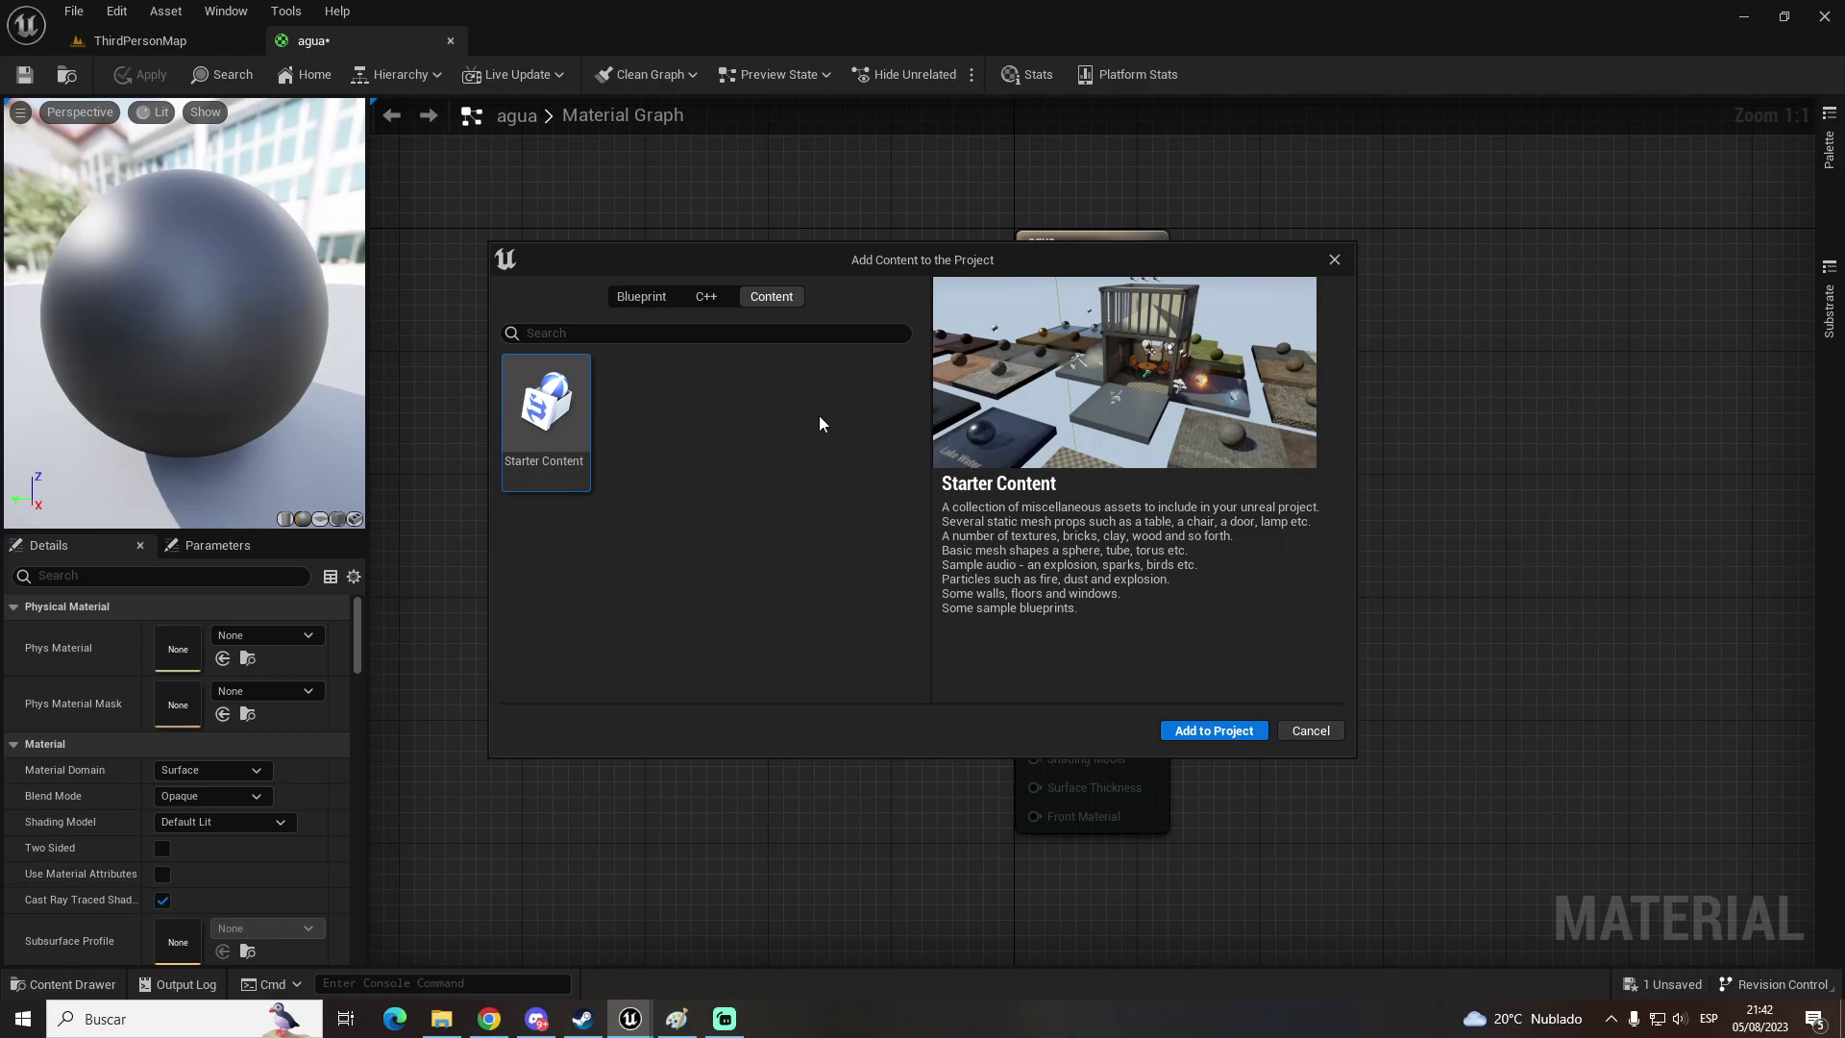
{"action": "left_click", "coordinate": [1336, 730]}
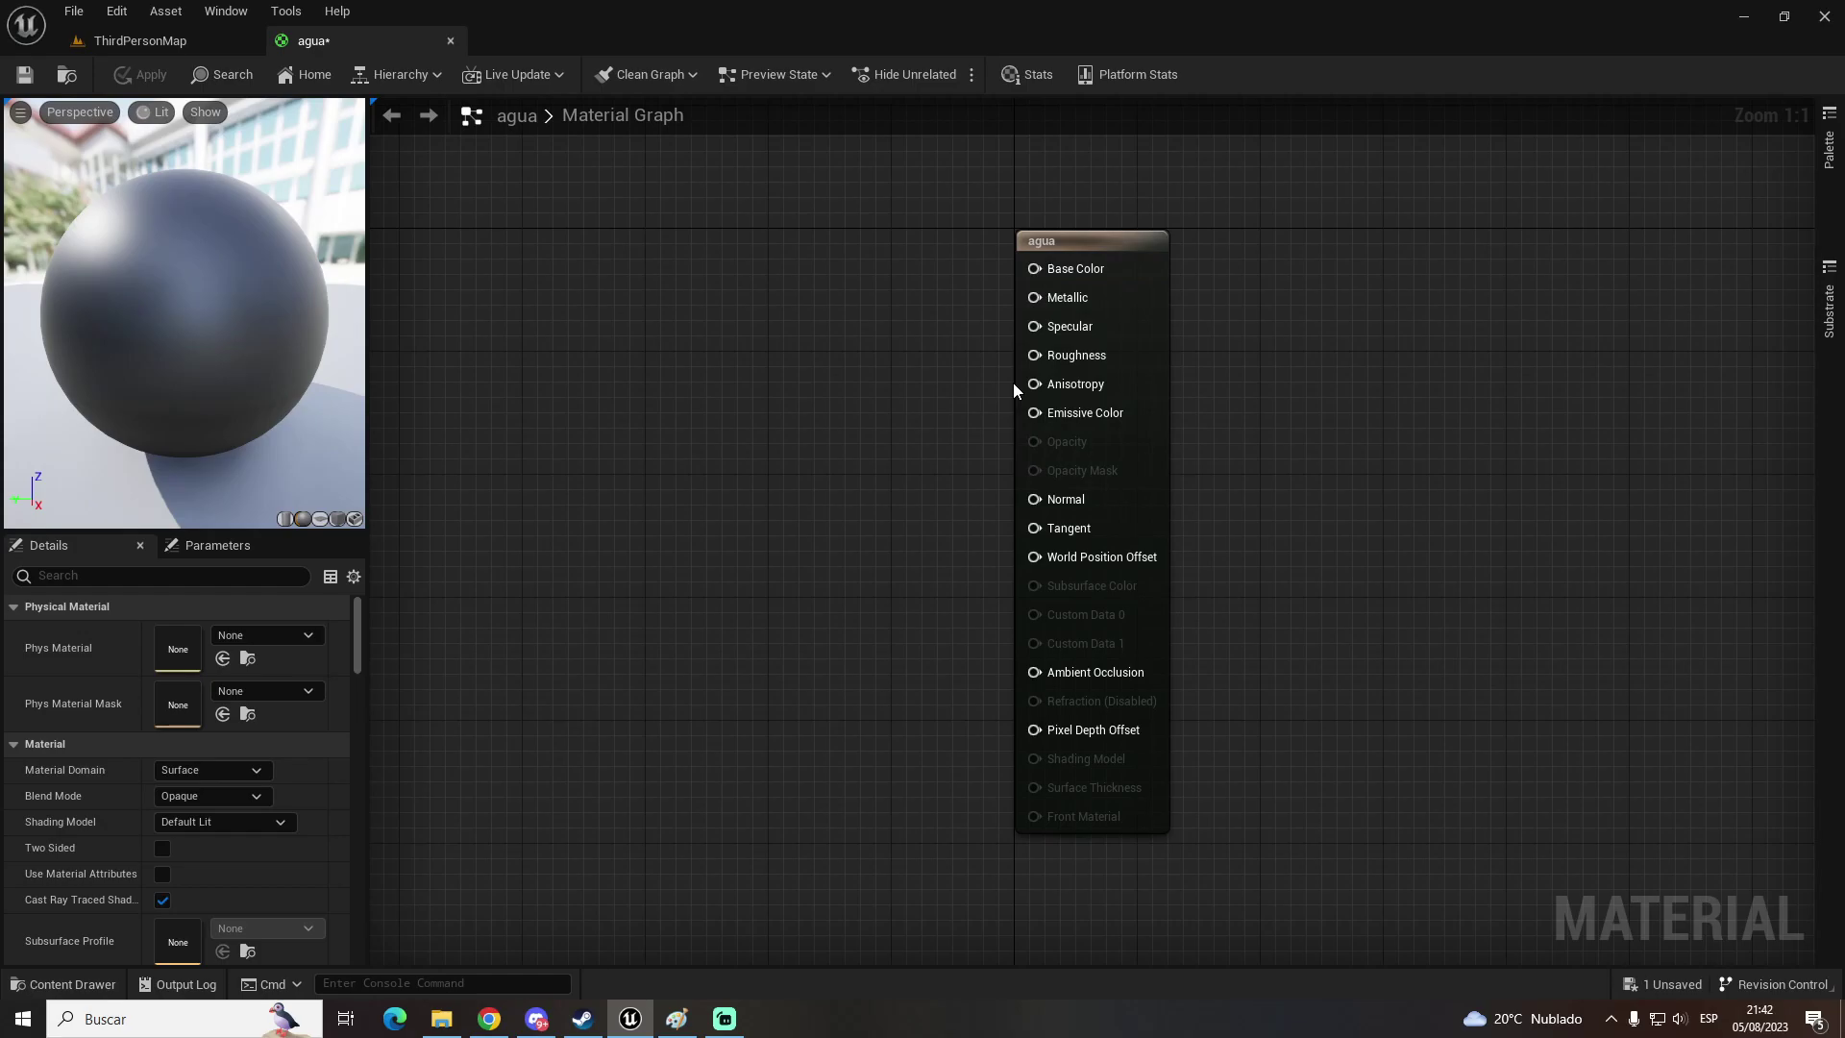
Step: Add a Constant3Vector node and pick a cyan colour for it
{"action": "right_click_drag", "start_coordinate": [701, 340], "coordinate": [768, 409]}
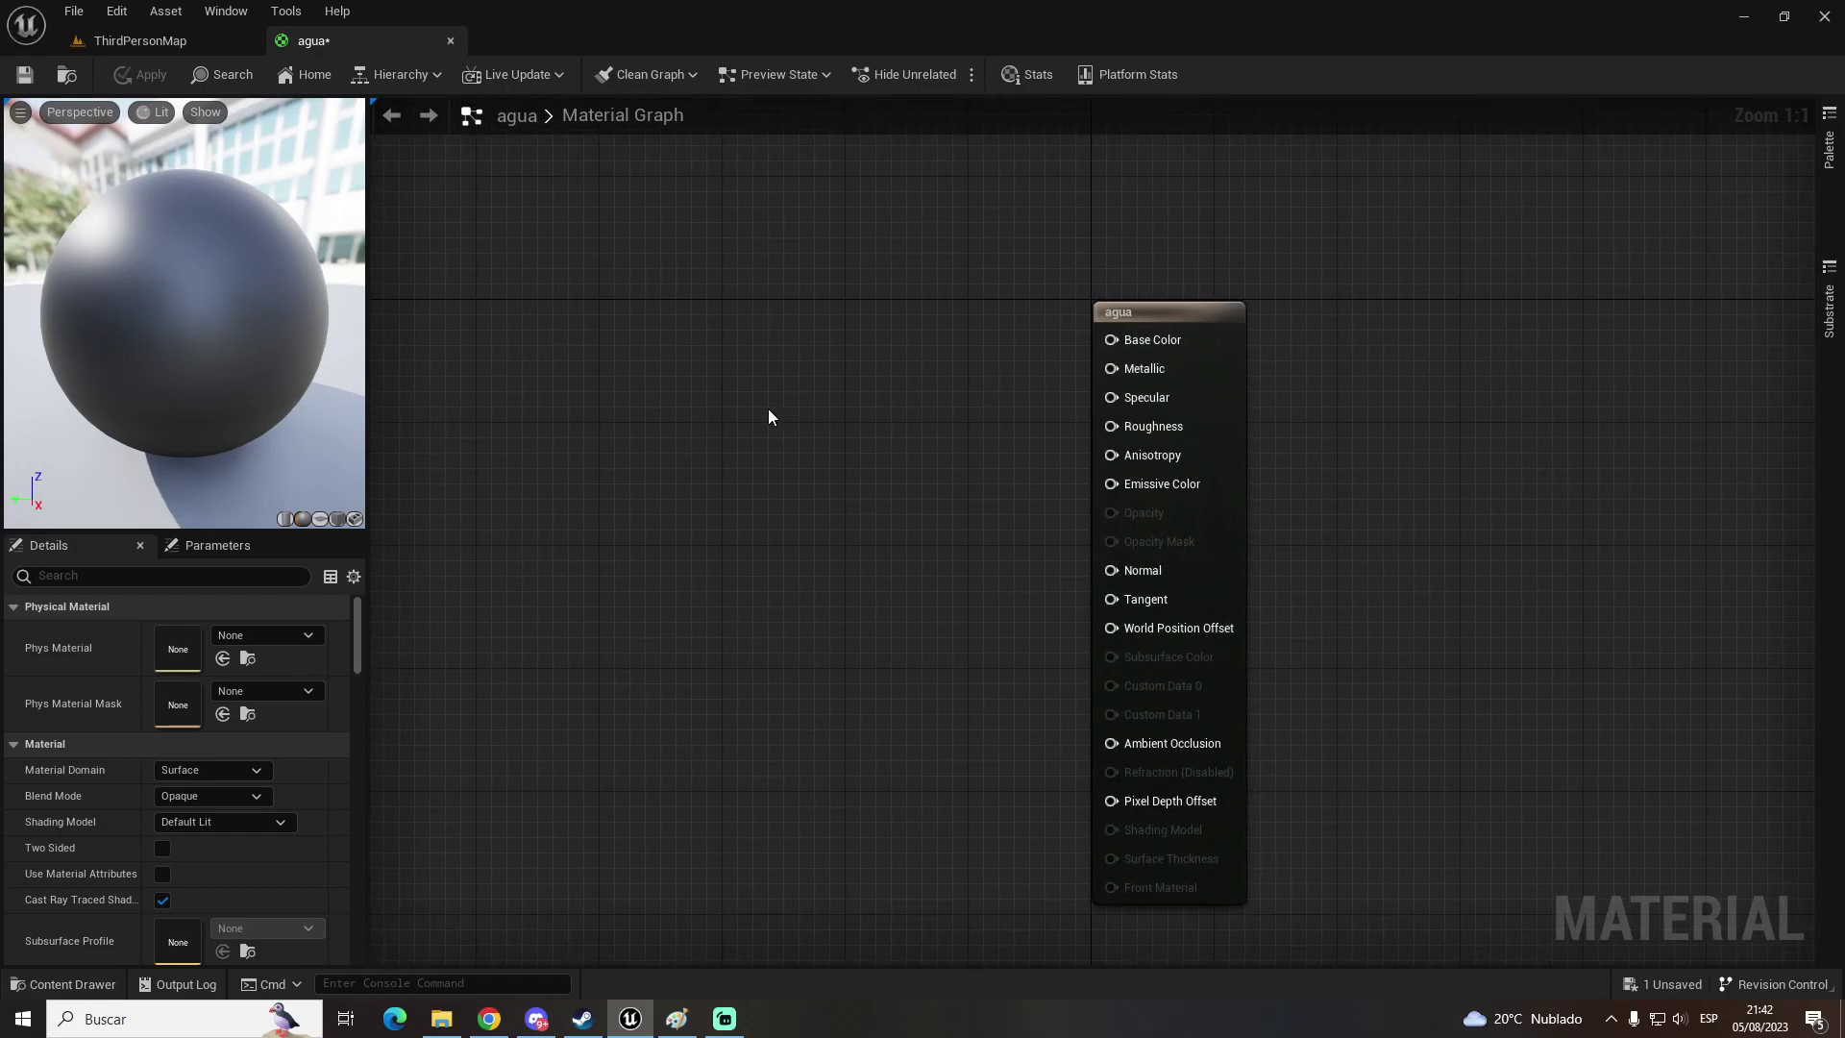
{"action": "left_click", "coordinate": [690, 377]}
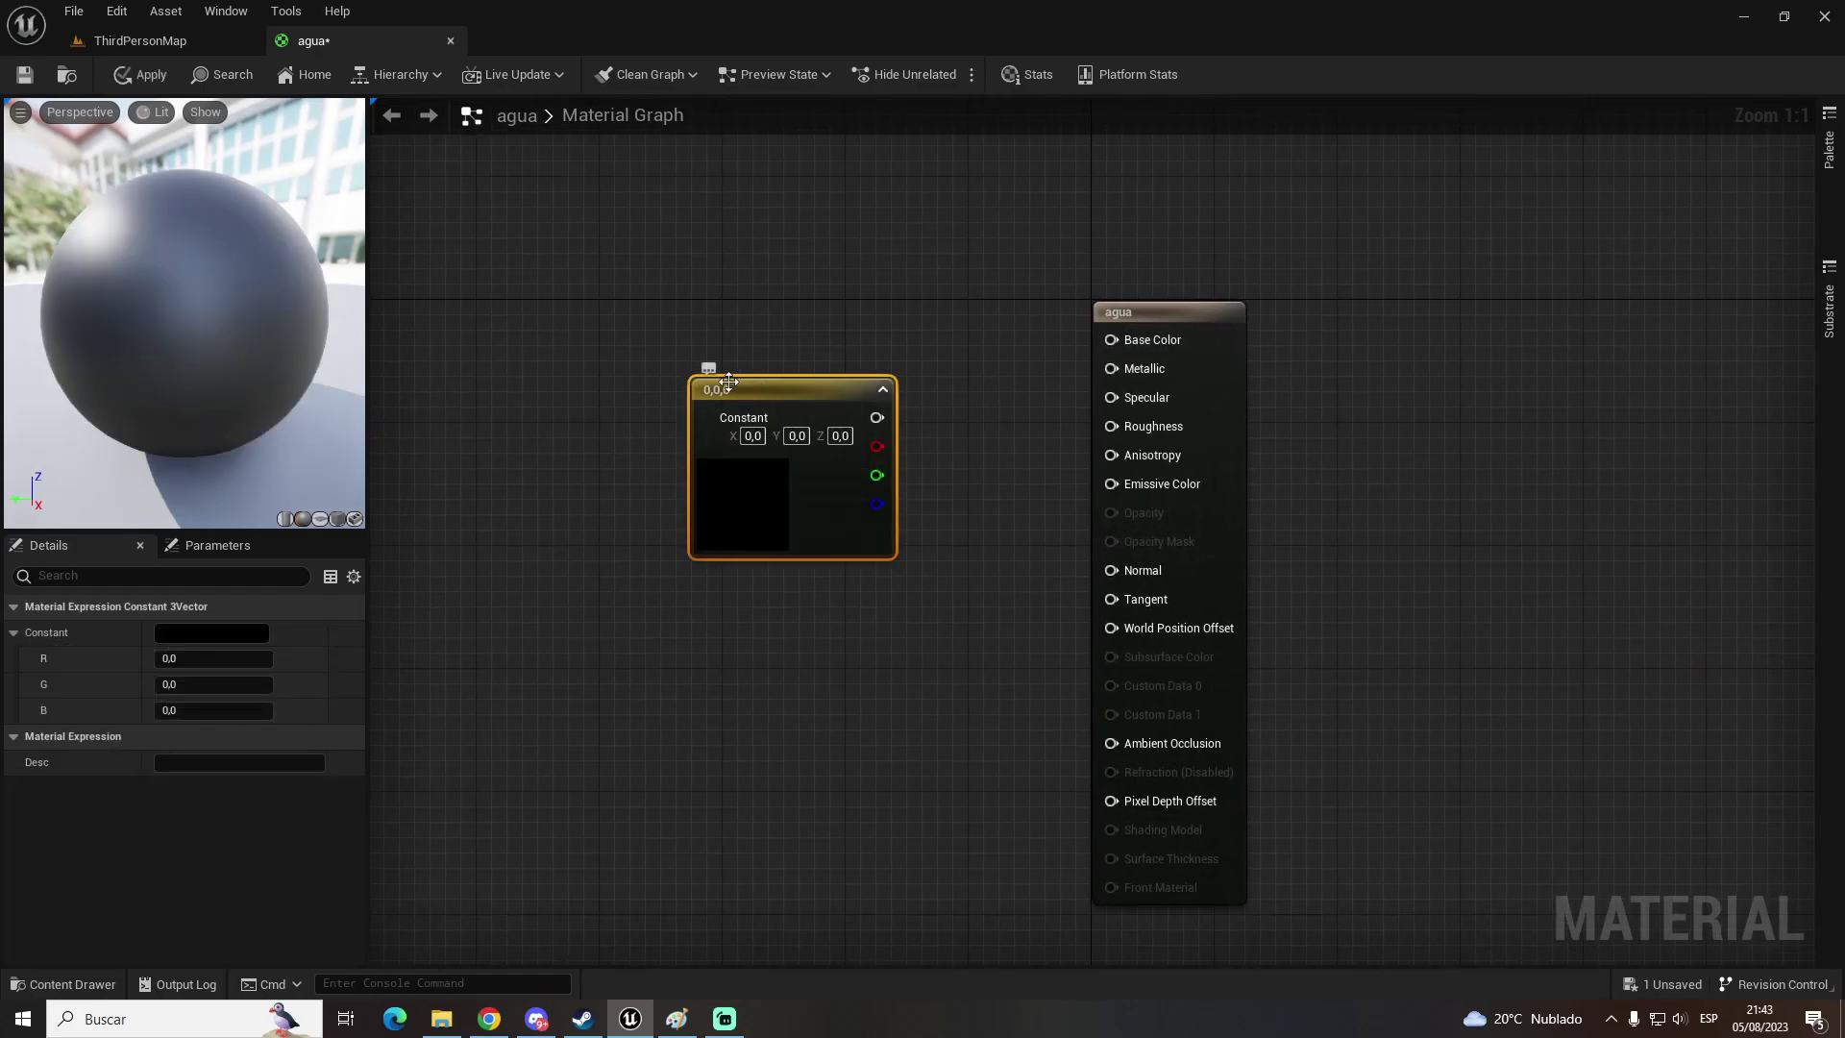
{"action": "left_click_drag", "start_coordinate": [732, 435], "coordinate": [619, 354]}
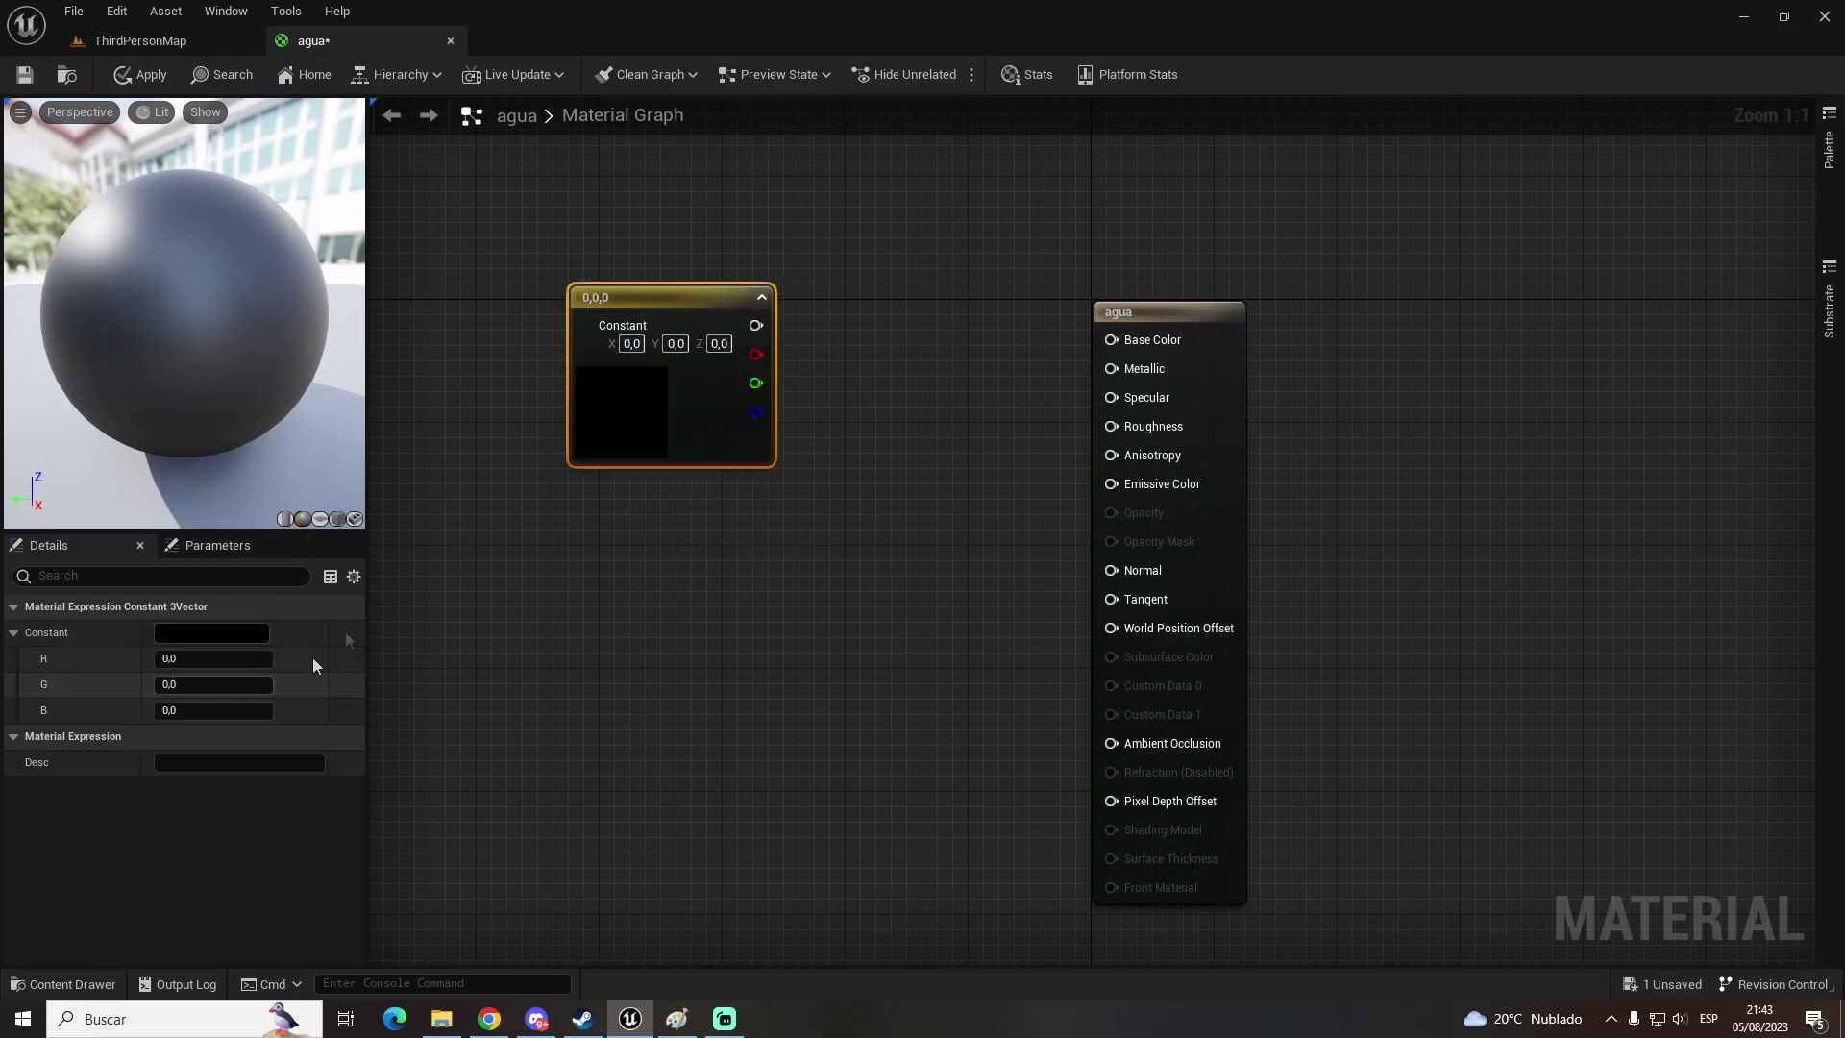
{"action": "double_click", "coordinate": [632, 418]}
{"action": "left_click_drag", "start_coordinate": [780, 642], "coordinate": [395, 552]}
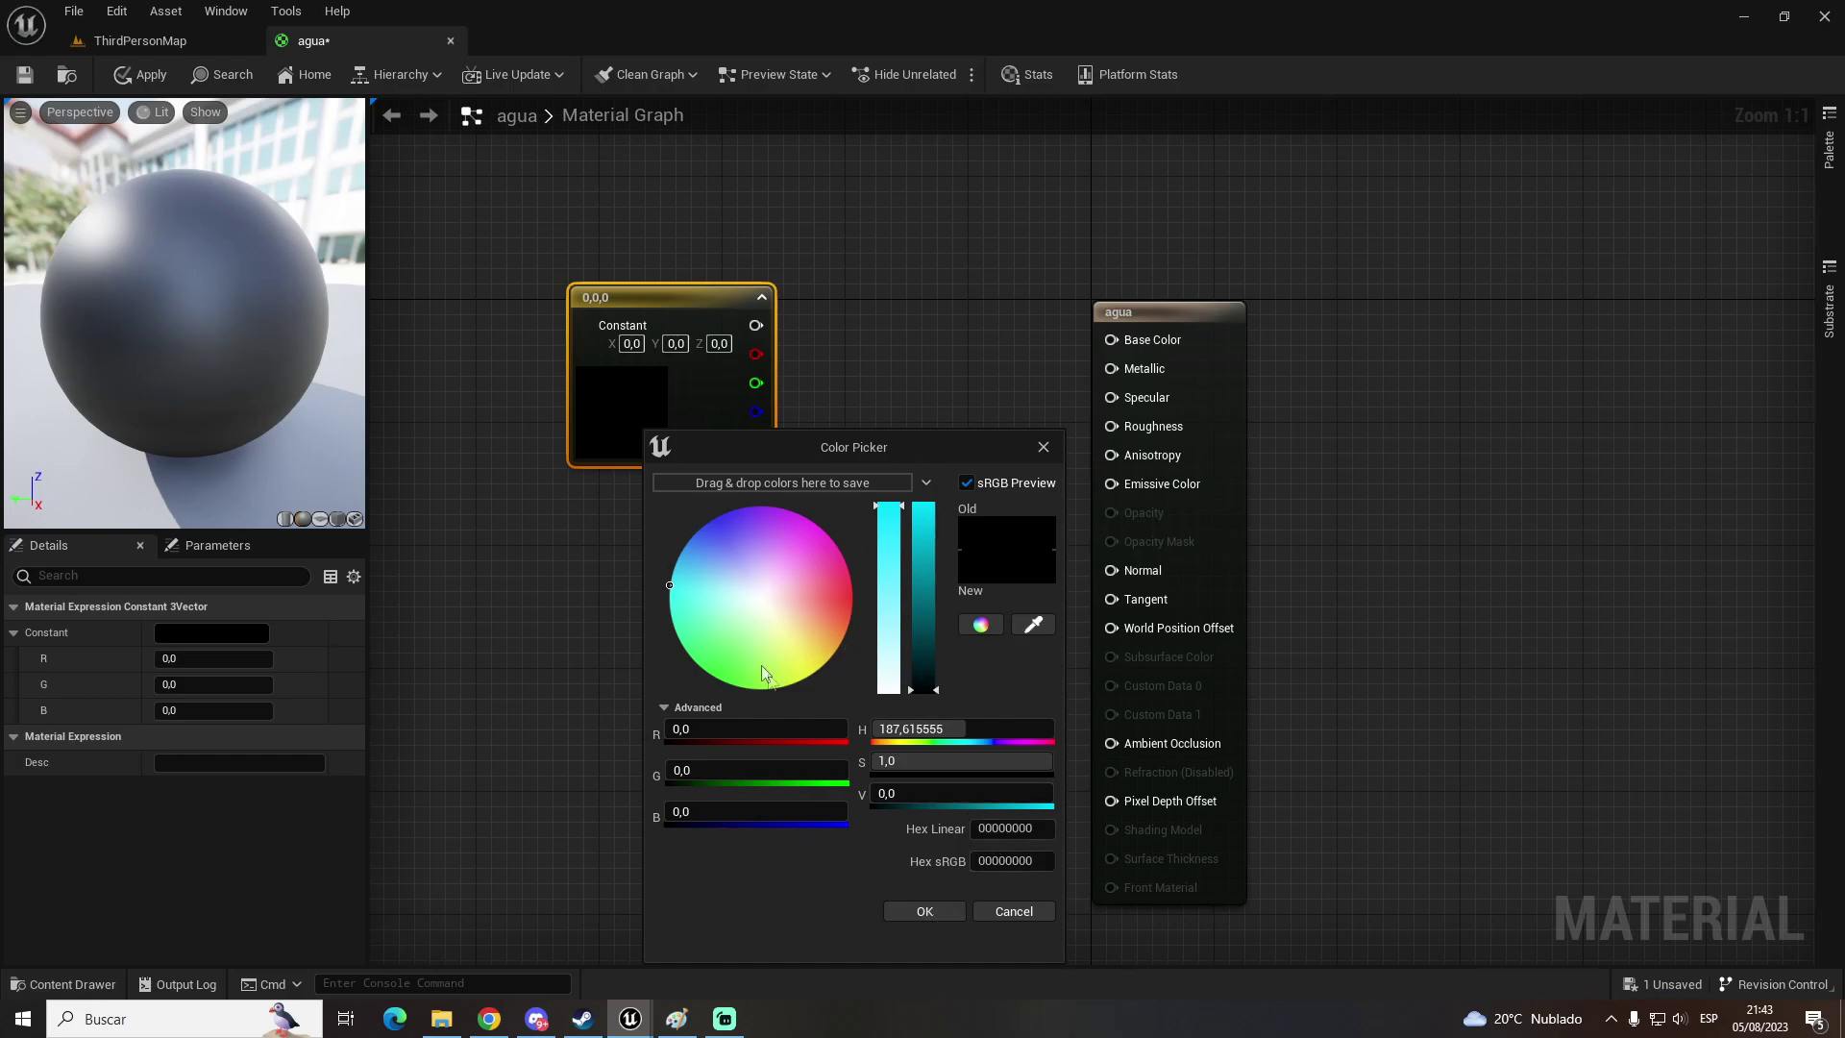
{"action": "left_click_drag", "start_coordinate": [763, 673], "coordinate": [670, 588]}
{"action": "left_click", "coordinate": [921, 917]}
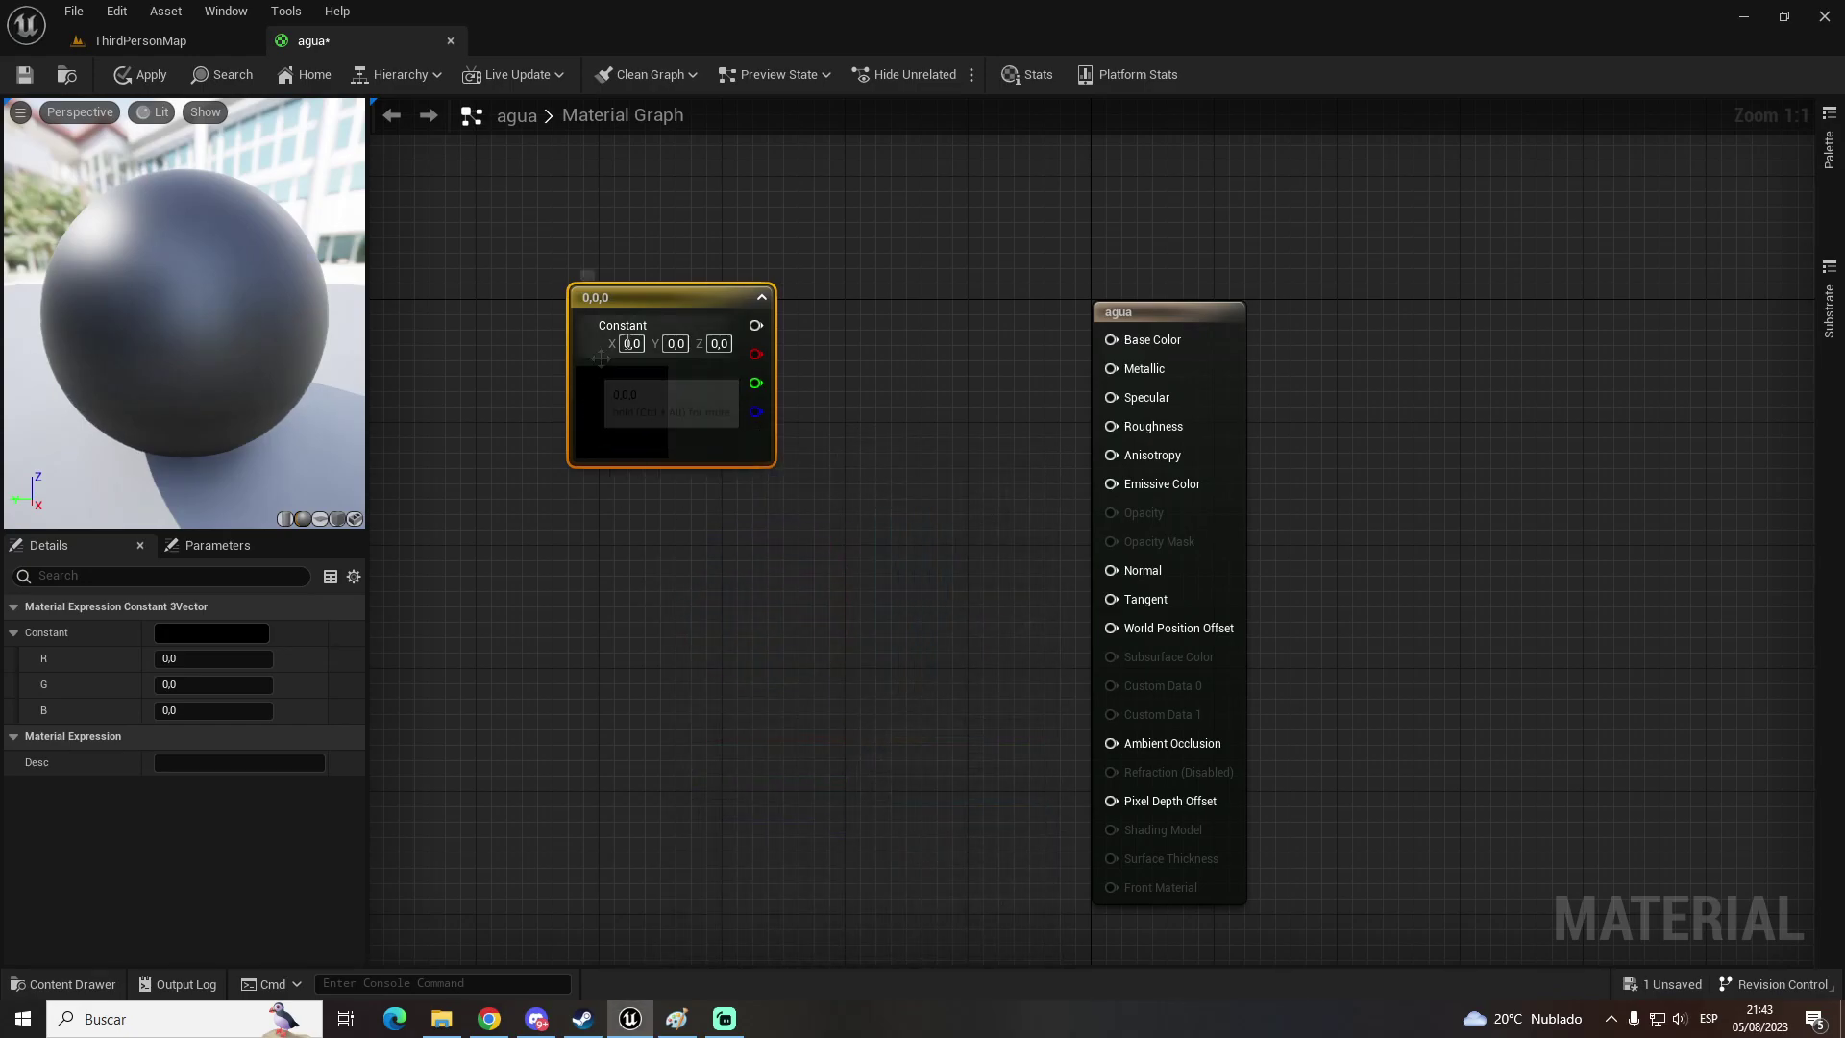
Step: Set the constant to cyan (0, 0.947, 1) and wire it into Base Color
{"action": "left_click", "coordinate": [213, 658]}
{"action": "type", "text": "1"}
{"action": "key", "text": "Return"}
{"action": "double_click", "coordinate": [641, 418]}
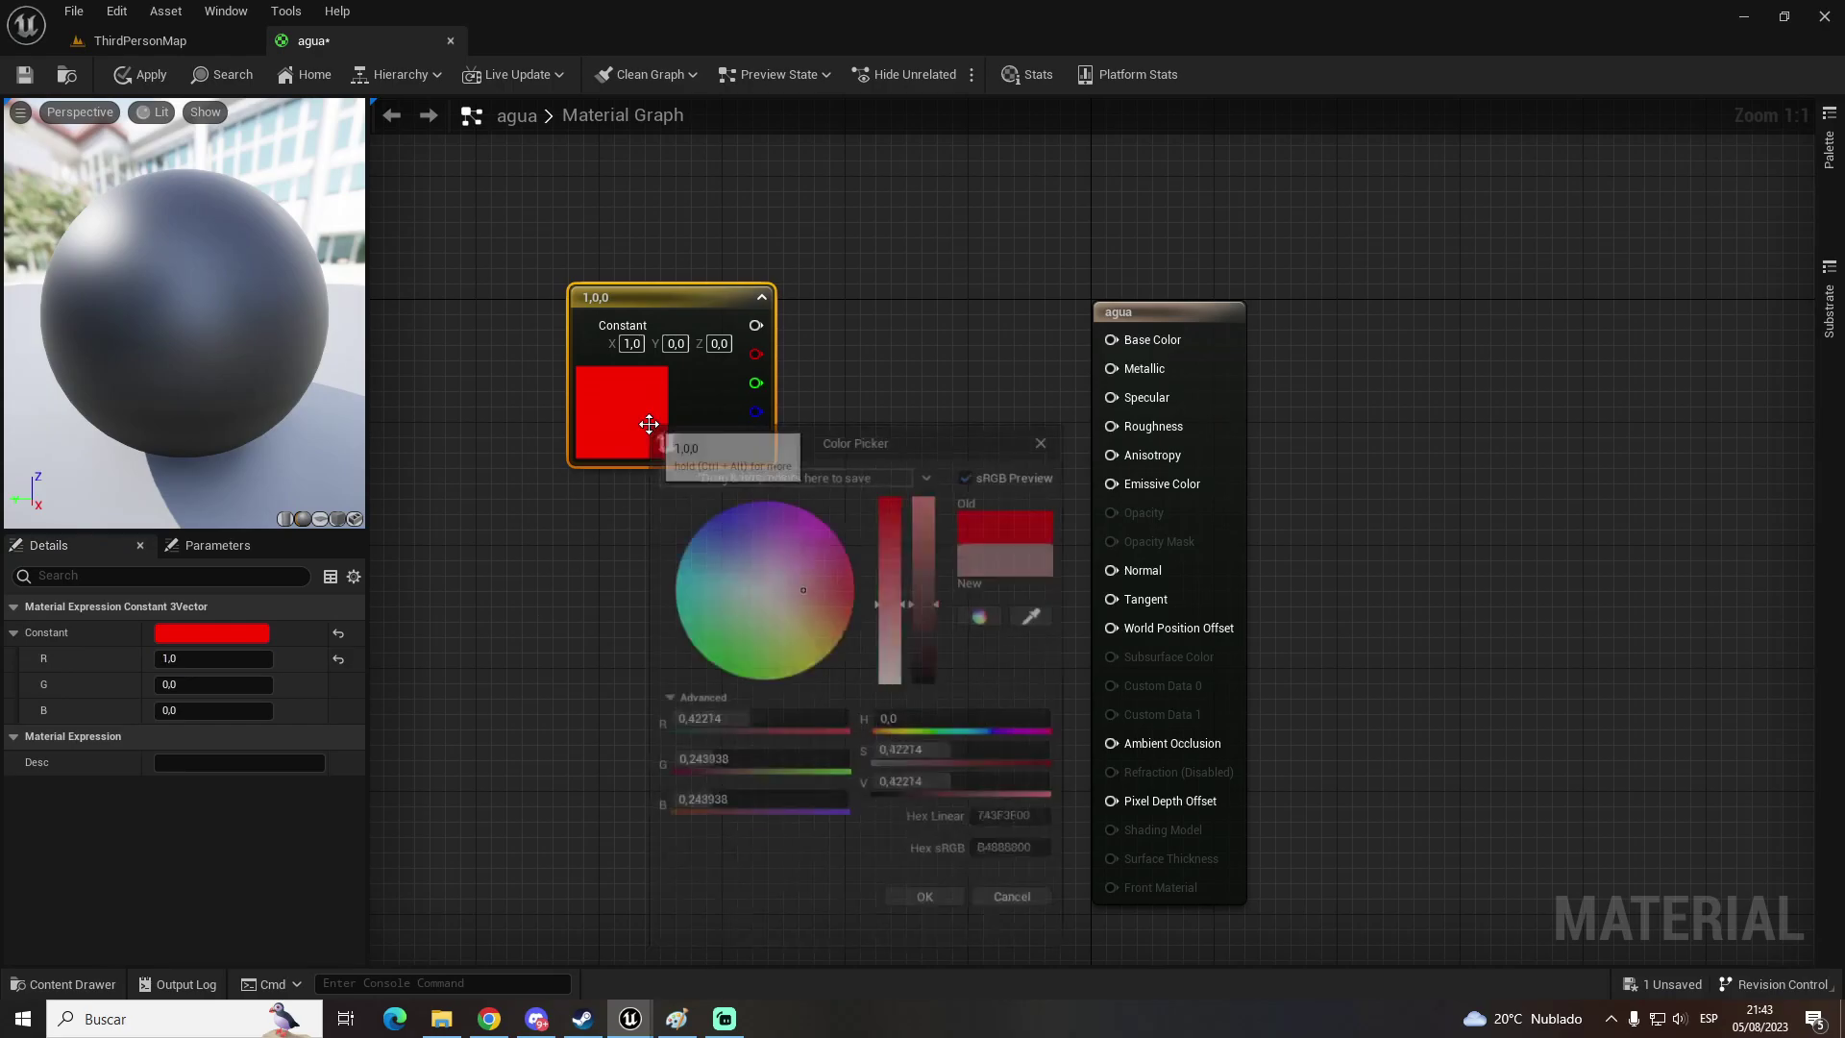
{"action": "left_click_drag", "start_coordinate": [745, 580], "coordinate": [676, 589]}
{"action": "left_click", "coordinate": [948, 911]}
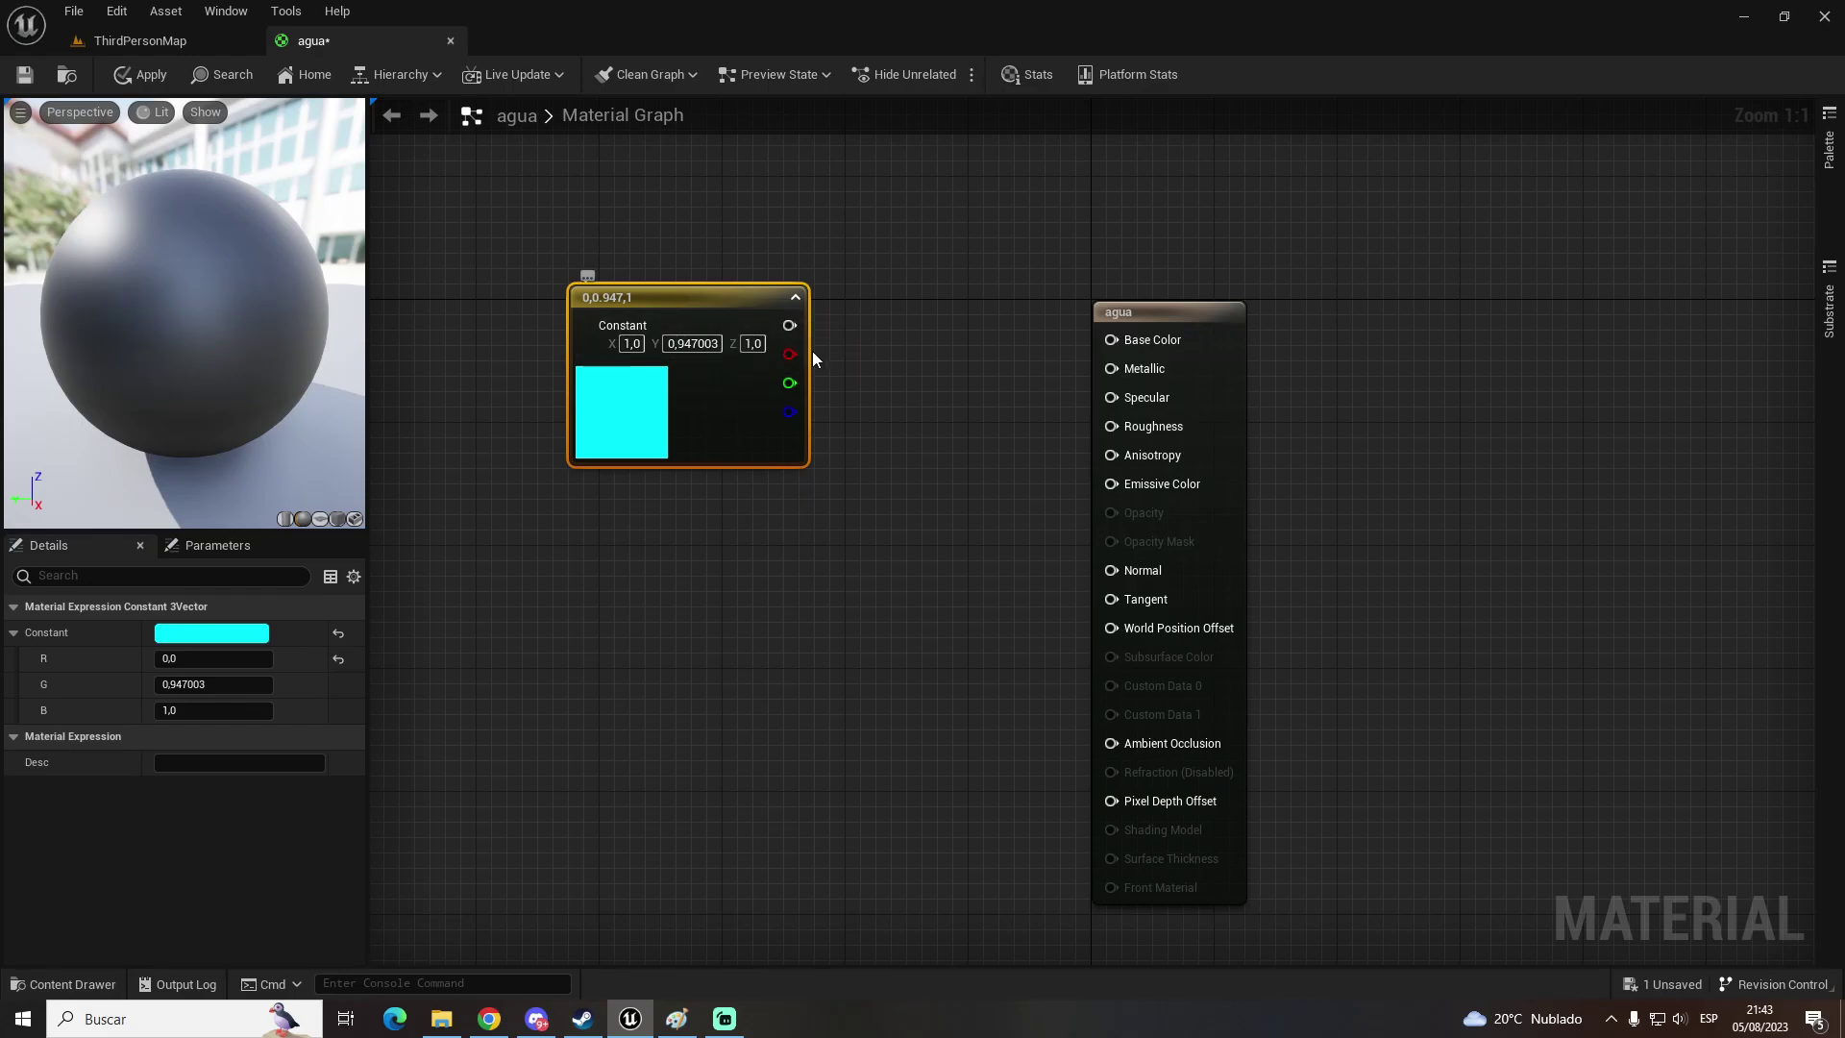
{"action": "left_click_drag", "start_coordinate": [788, 326], "coordinate": [1111, 339]}
{"action": "left_click_drag", "start_coordinate": [751, 296], "coordinate": [797, 297]}
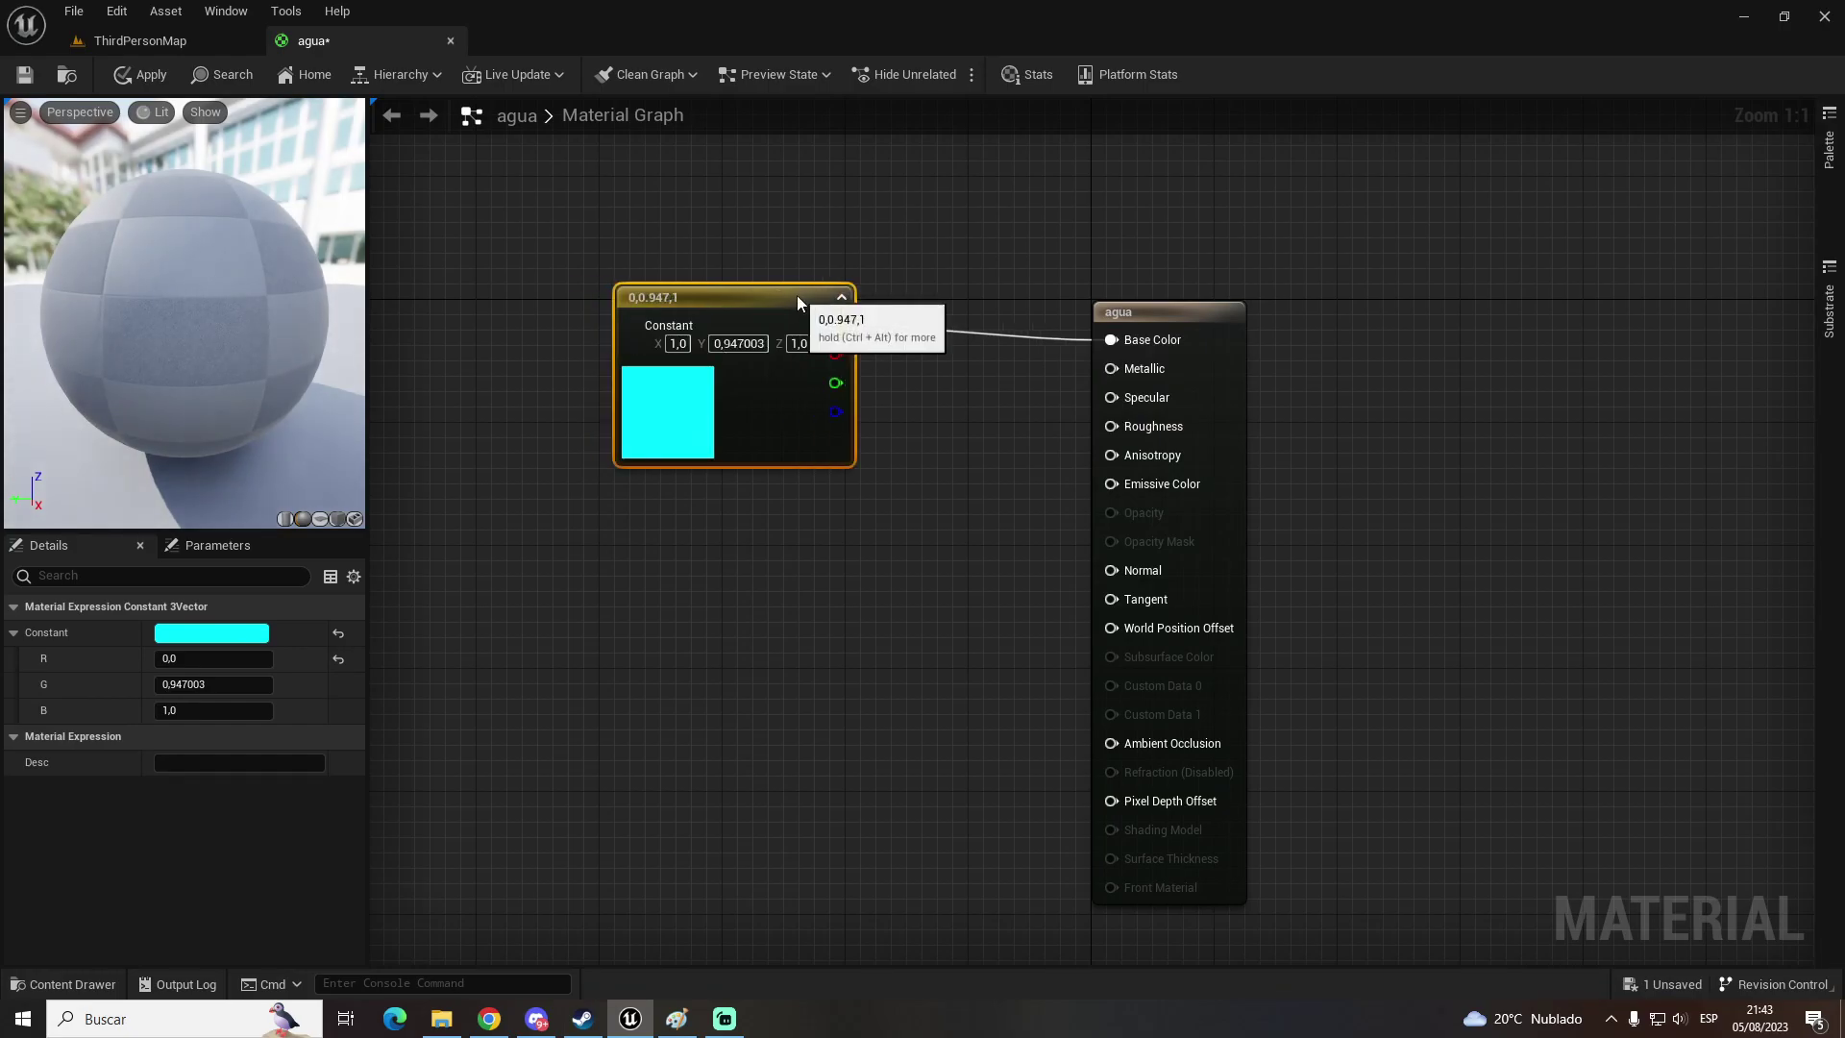
{"action": "left_click", "coordinate": [742, 534]}
Step: Search for 'water' and add the T_Water_N texture to the graph
{"action": "key", "text": "ctrl+space"}
{"action": "type", "text": "water"}
{"action": "mouse_move", "coordinate": [611, 740]}
{"action": "left_mouse_down"}
{"action": "mouse_move", "coordinate": [730, 577]}
{"action": "mouse_move", "coordinate": [735, 534]}
{"action": "left_mouse_up"}
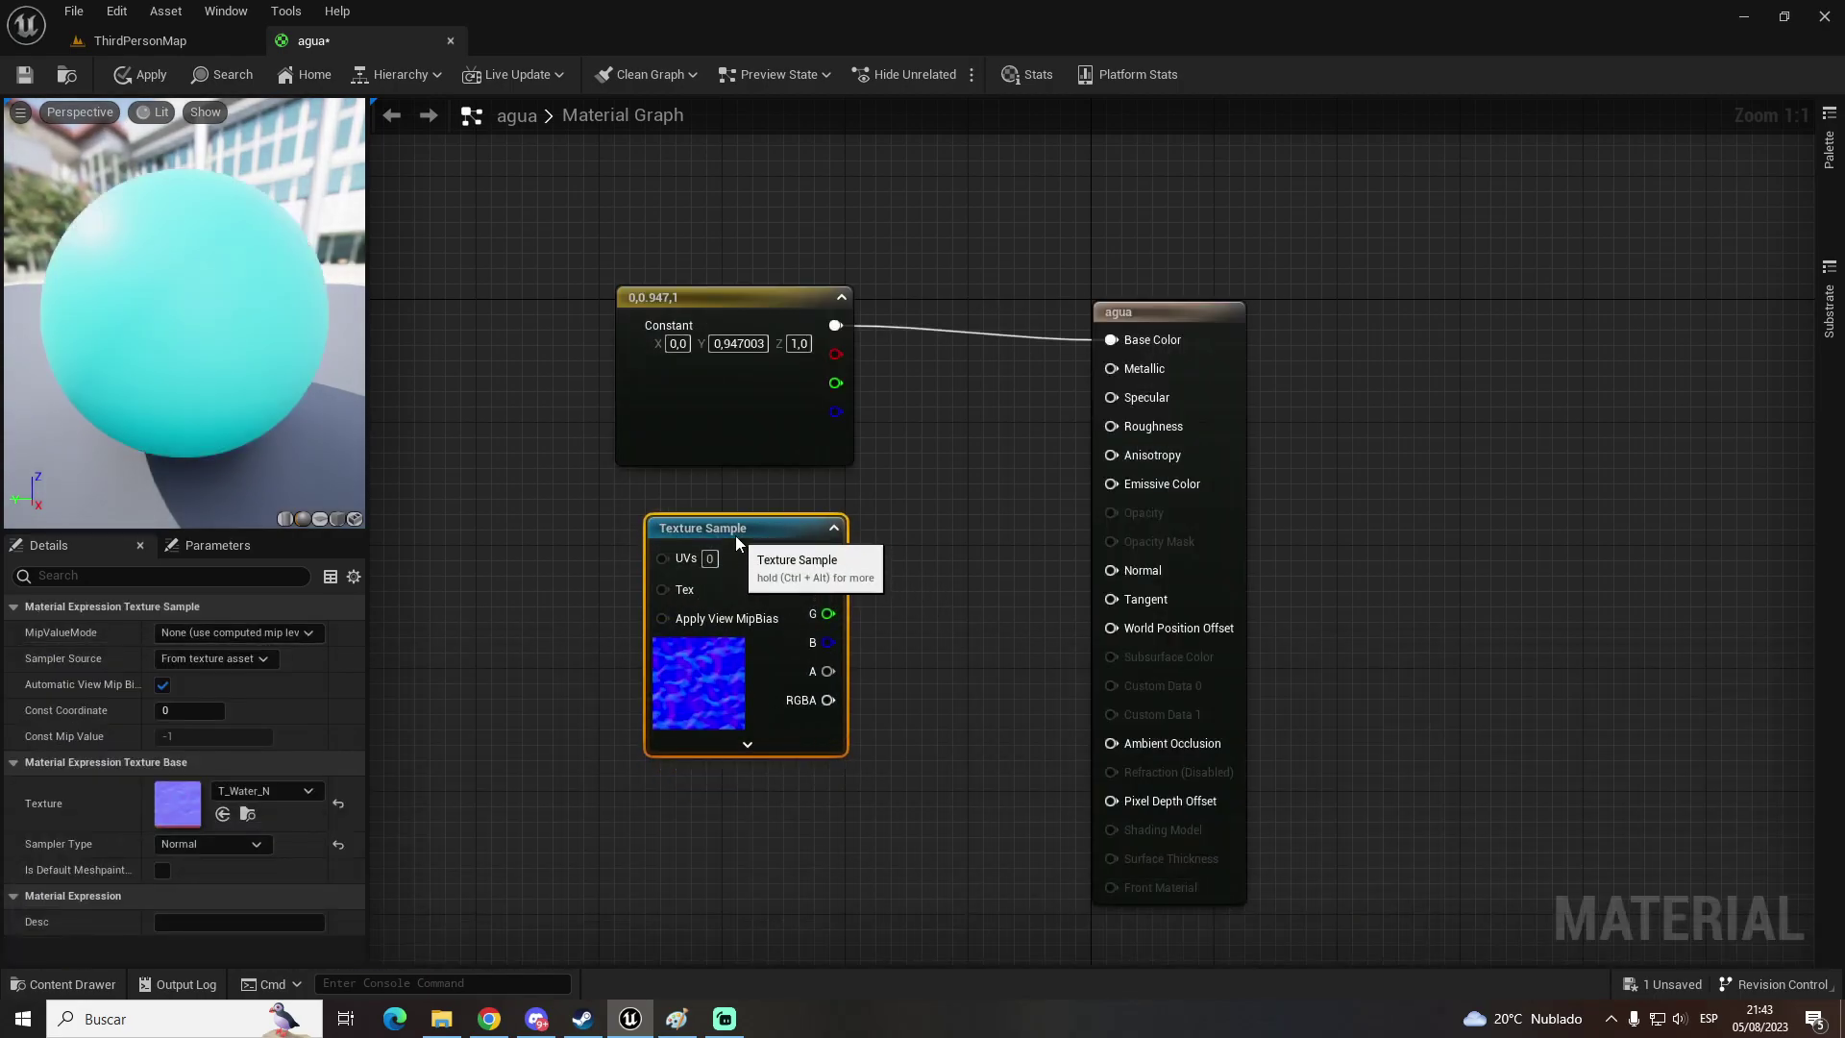
Step: Add a TextureCoordinate node to the graph
{"action": "right_click", "coordinate": [534, 643]}
{"action": "type", "text": "tex"}
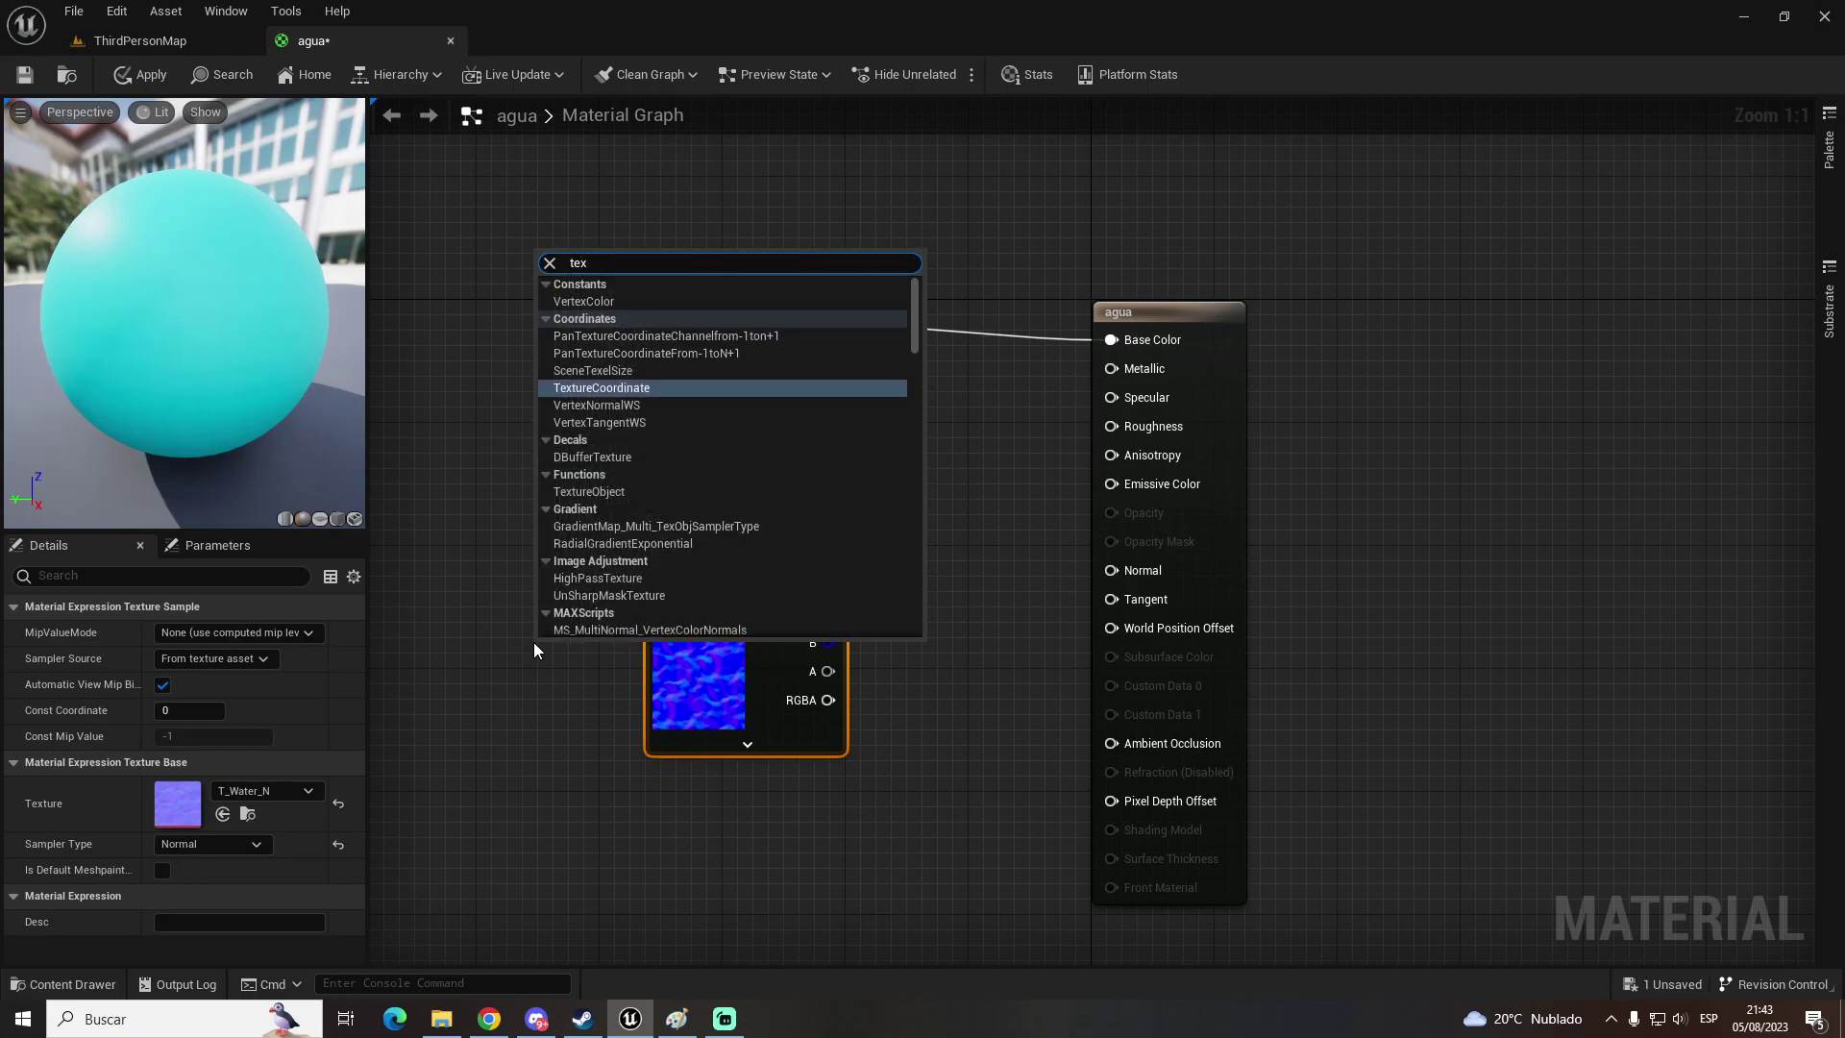
{"action": "type", "text": "turecoord"}
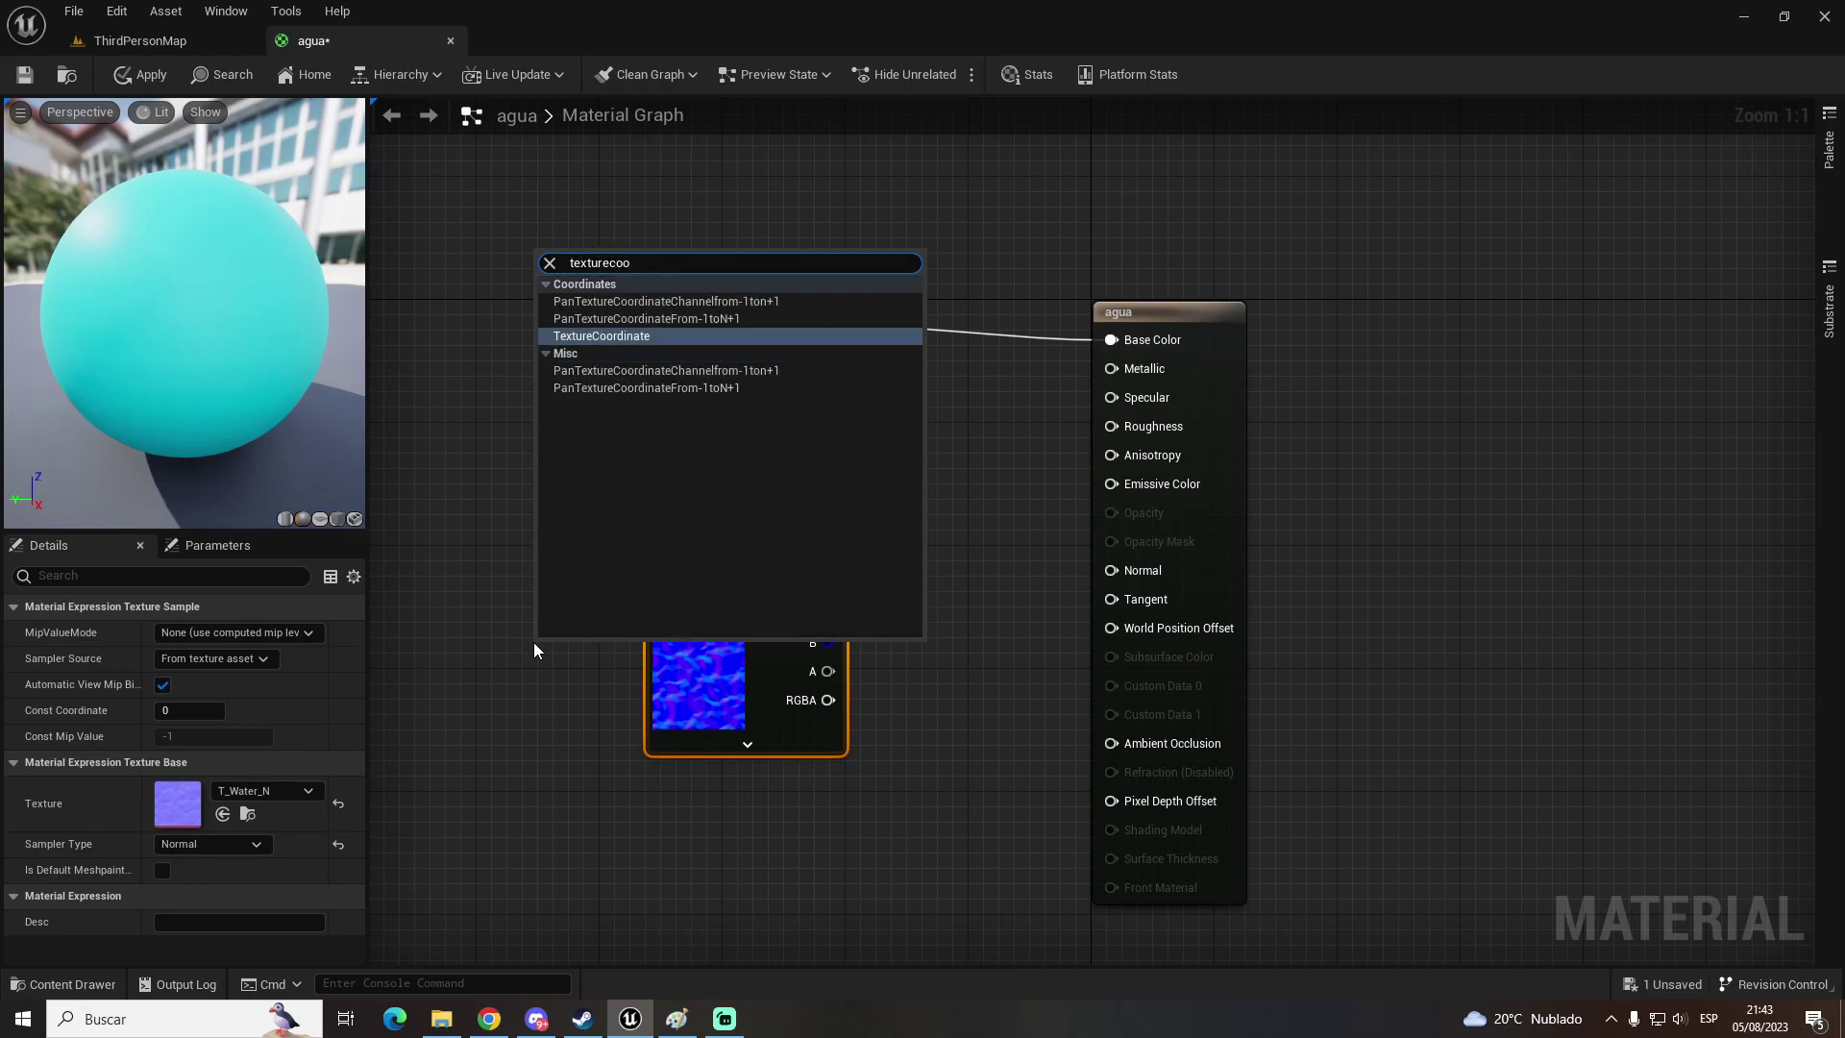
{"action": "key", "text": "Return"}
{"action": "left_click_drag", "start_coordinate": [625, 720], "coordinate": [641, 642]}
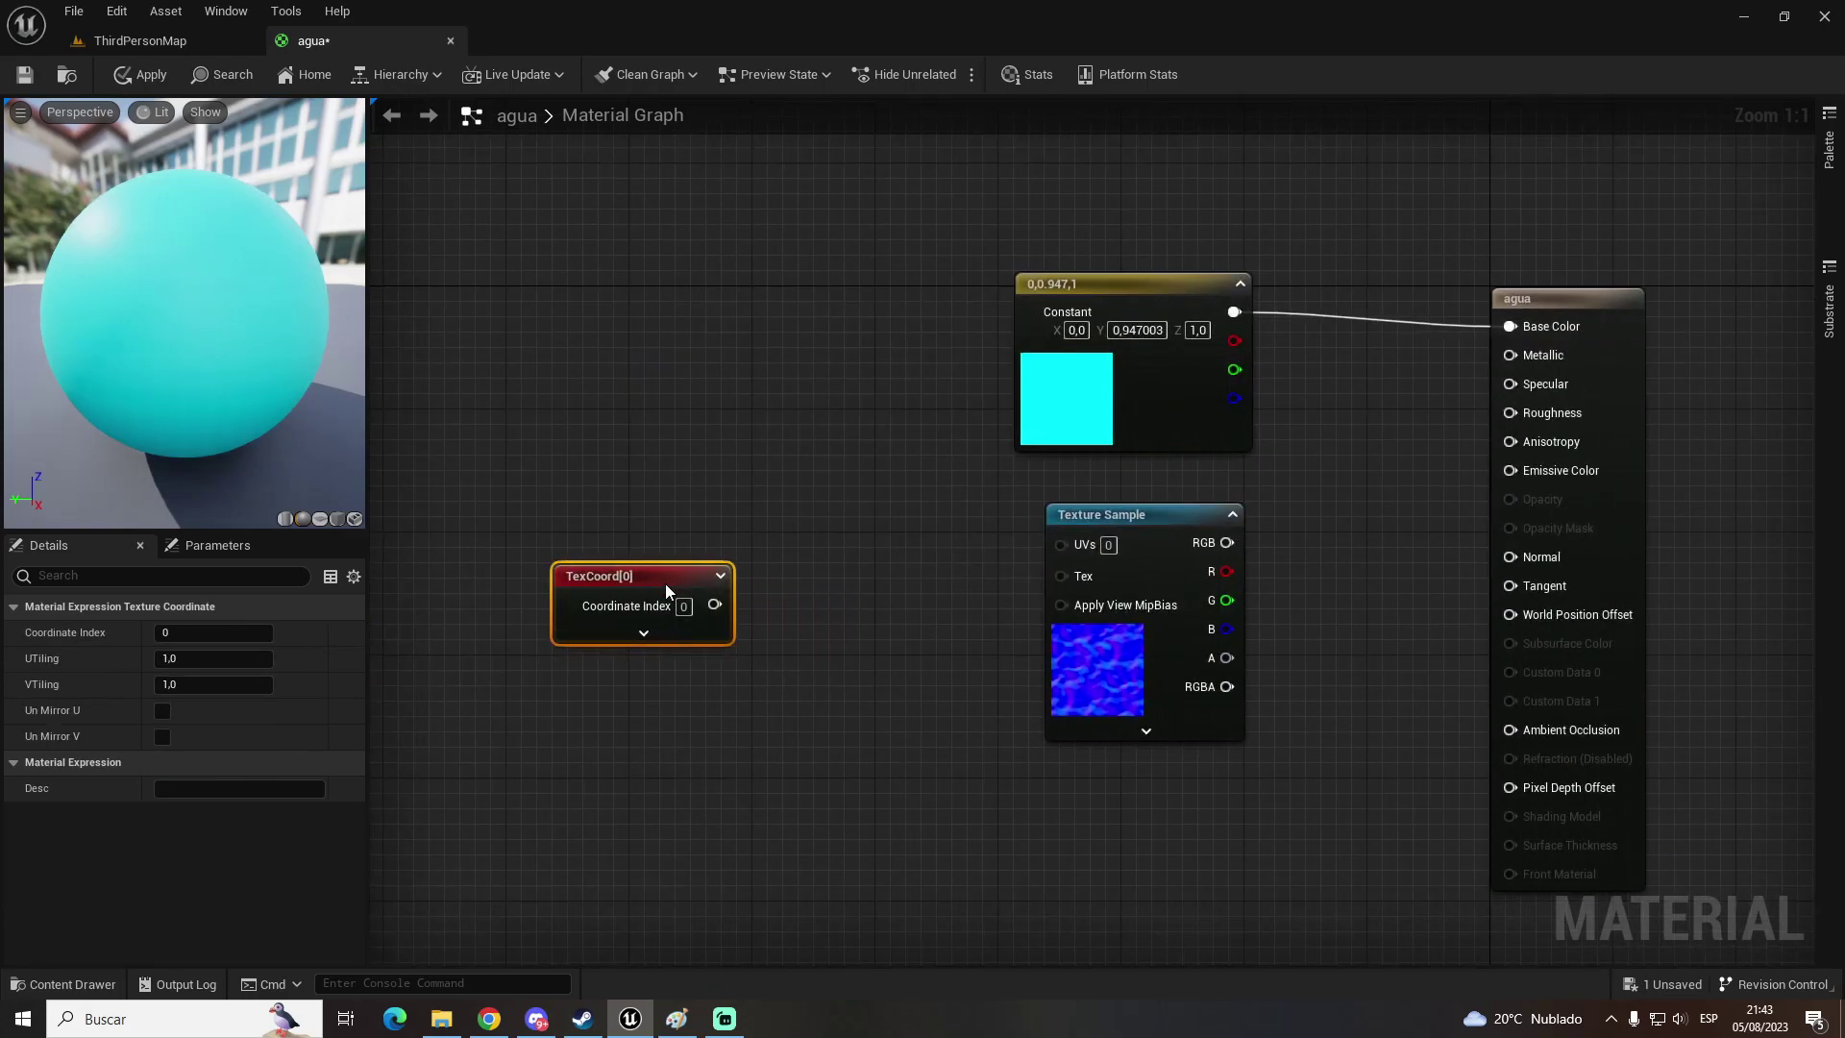
{"action": "left_click", "coordinate": [795, 614]}
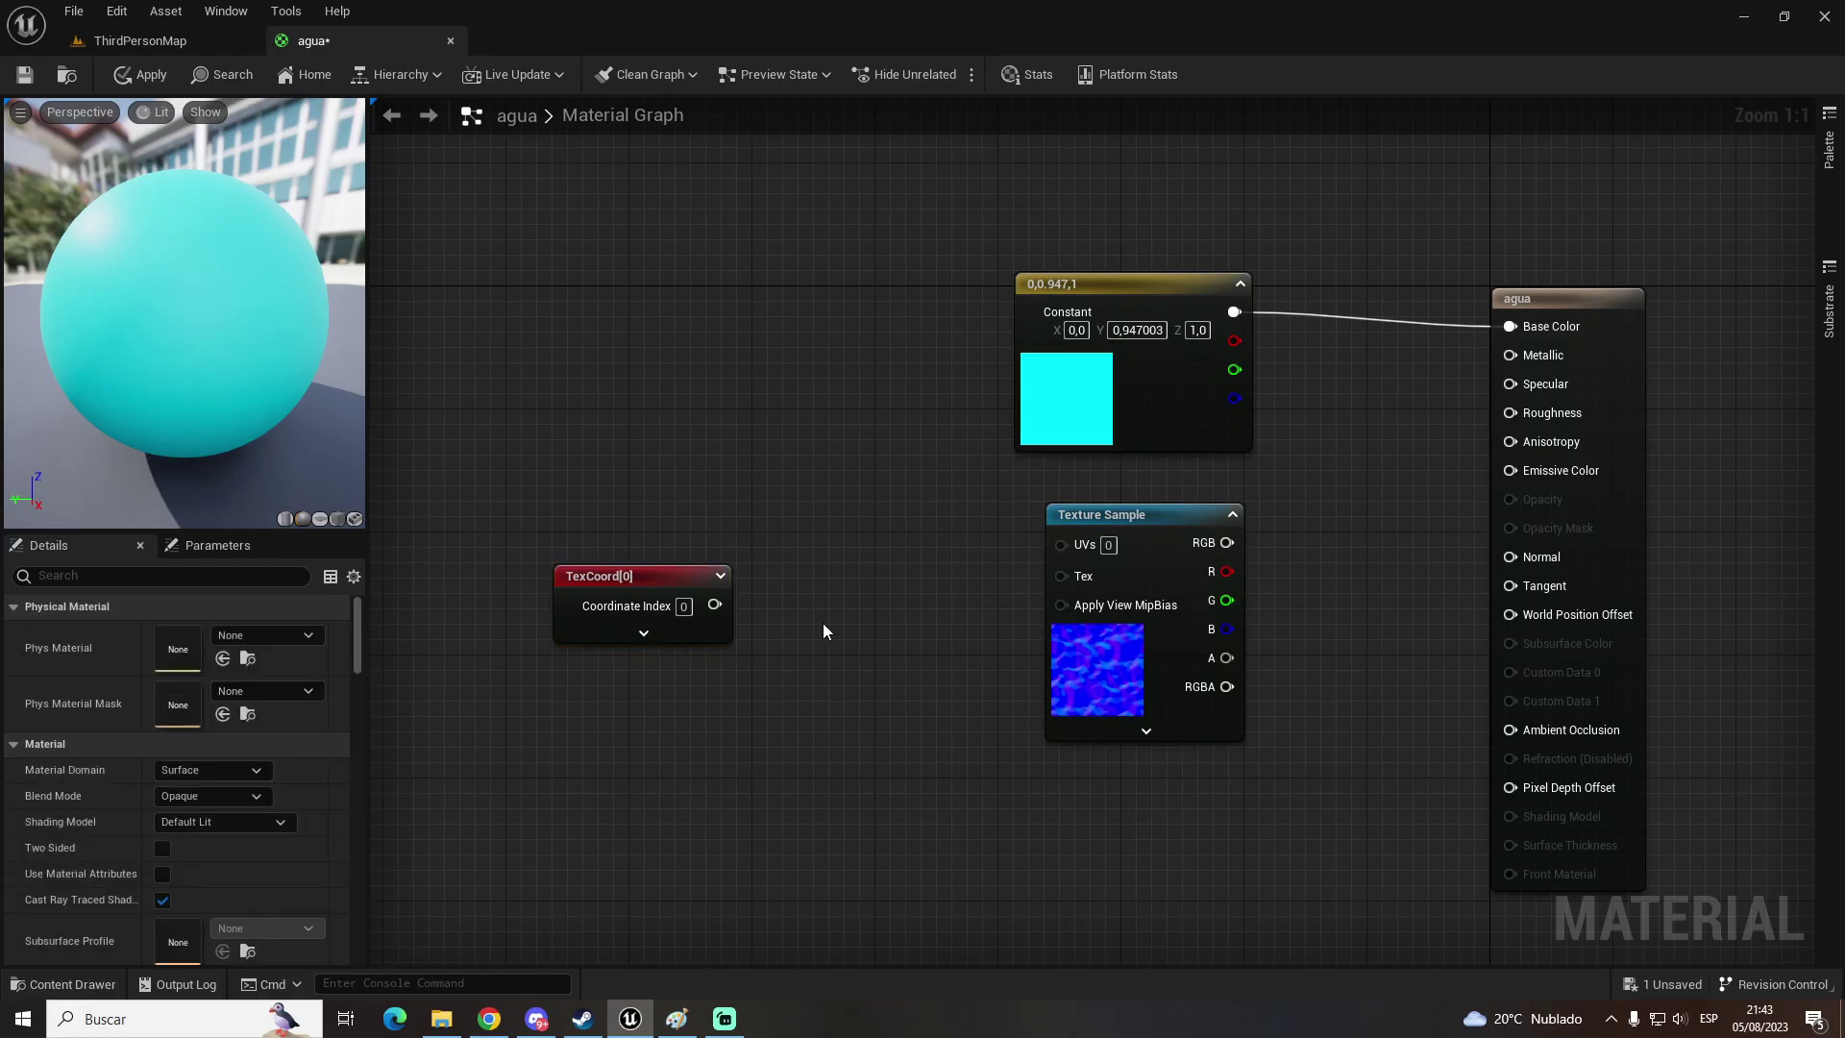
Step: Route TexCoord through a Panner into the texture UVs, and the texture into Normal
{"action": "left_click", "coordinate": [823, 631]}
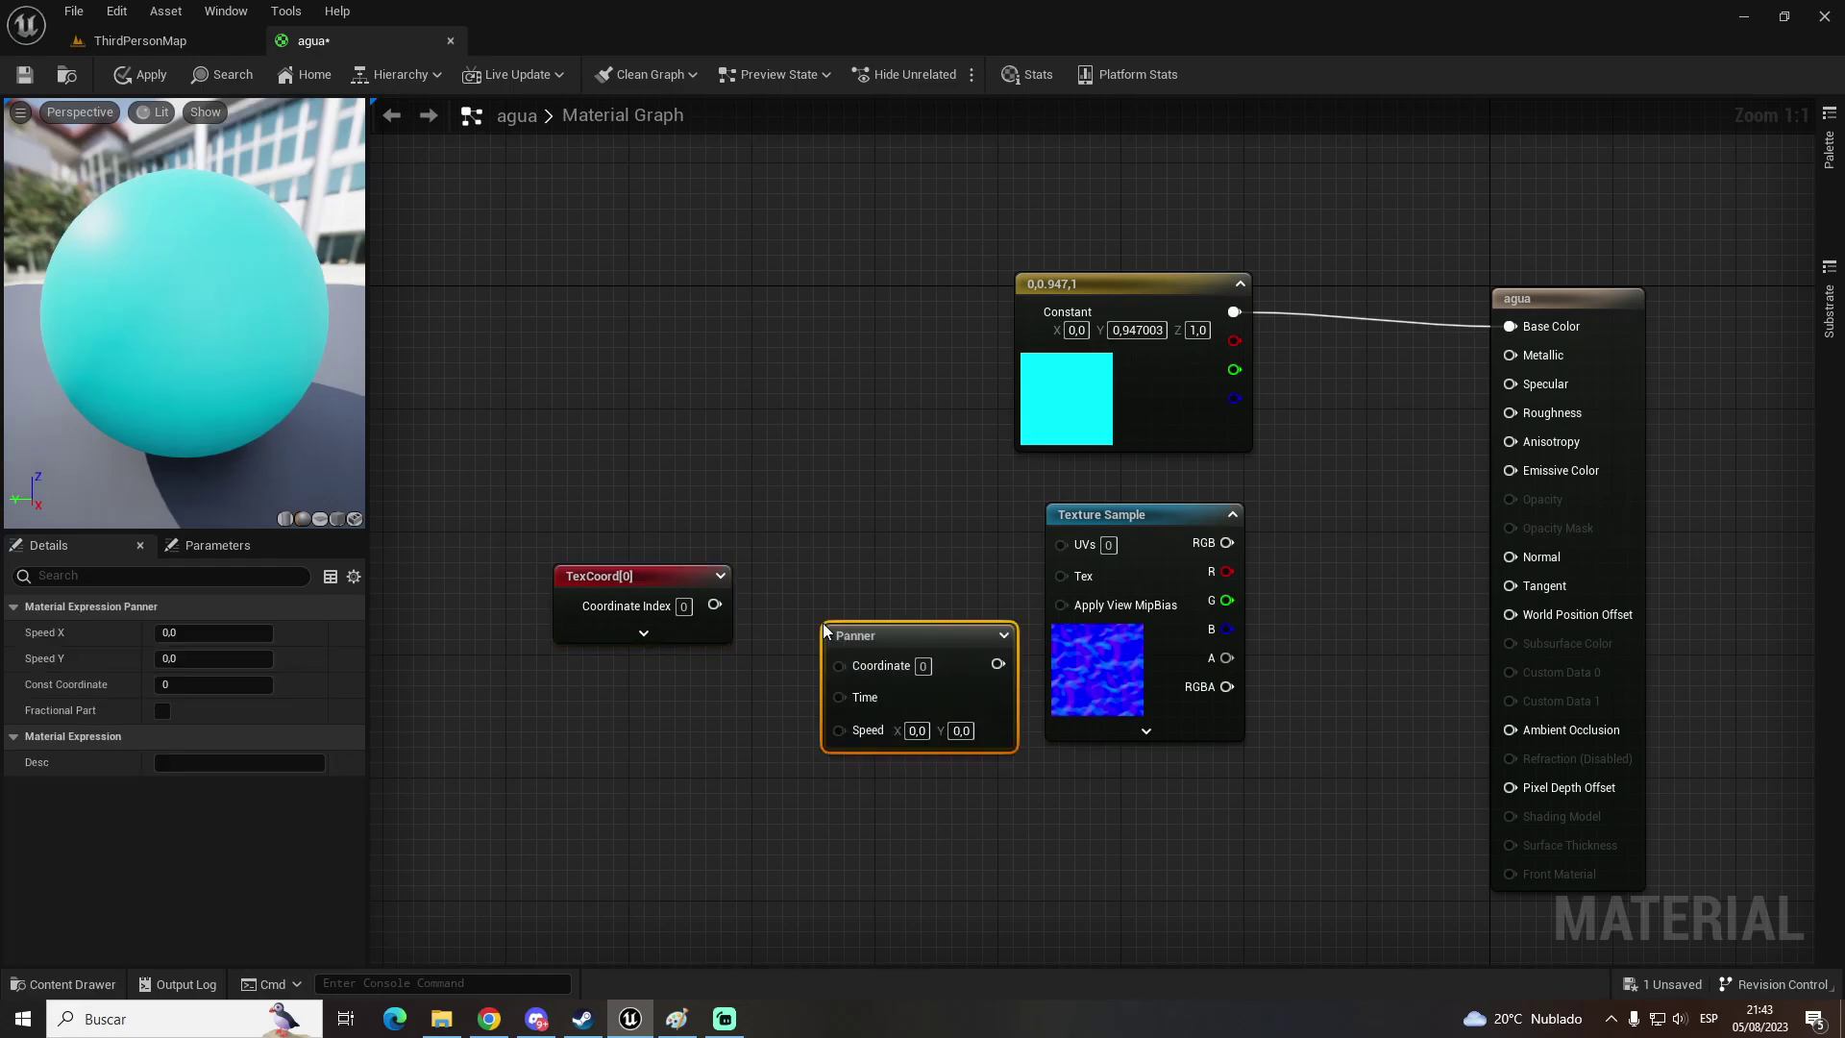
{"action": "mouse_move", "coordinate": [713, 604]}
{"action": "left_mouse_down"}
{"action": "mouse_move", "coordinate": [838, 662]}
{"action": "mouse_move", "coordinate": [809, 577]}
{"action": "left_mouse_up"}
{"action": "right_click", "coordinate": [863, 625]}
{"action": "left_click_drag", "start_coordinate": [942, 603], "coordinate": [1066, 544]}
{"action": "left_click_drag", "start_coordinate": [1227, 542], "coordinate": [1510, 557]}
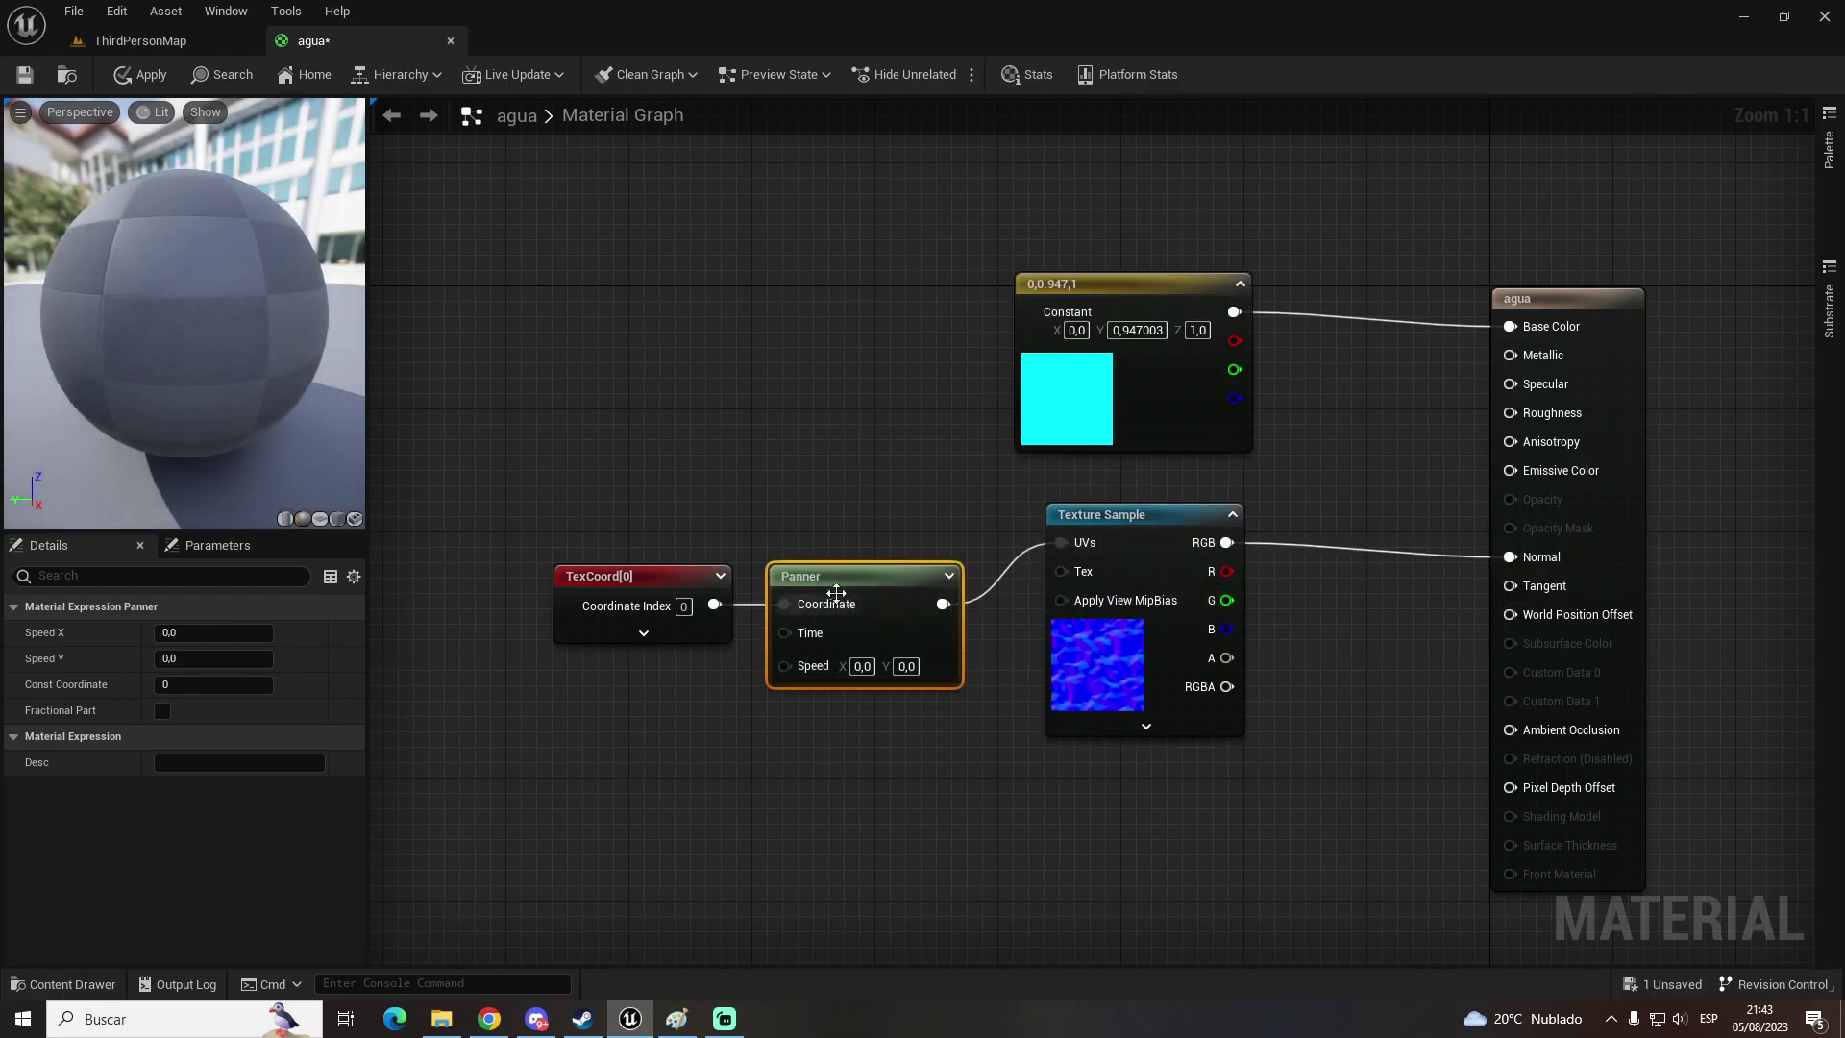
Step: Set the Panner speed to 0,05 by 0,03 and apply the material
{"action": "left_click", "coordinate": [861, 666]}
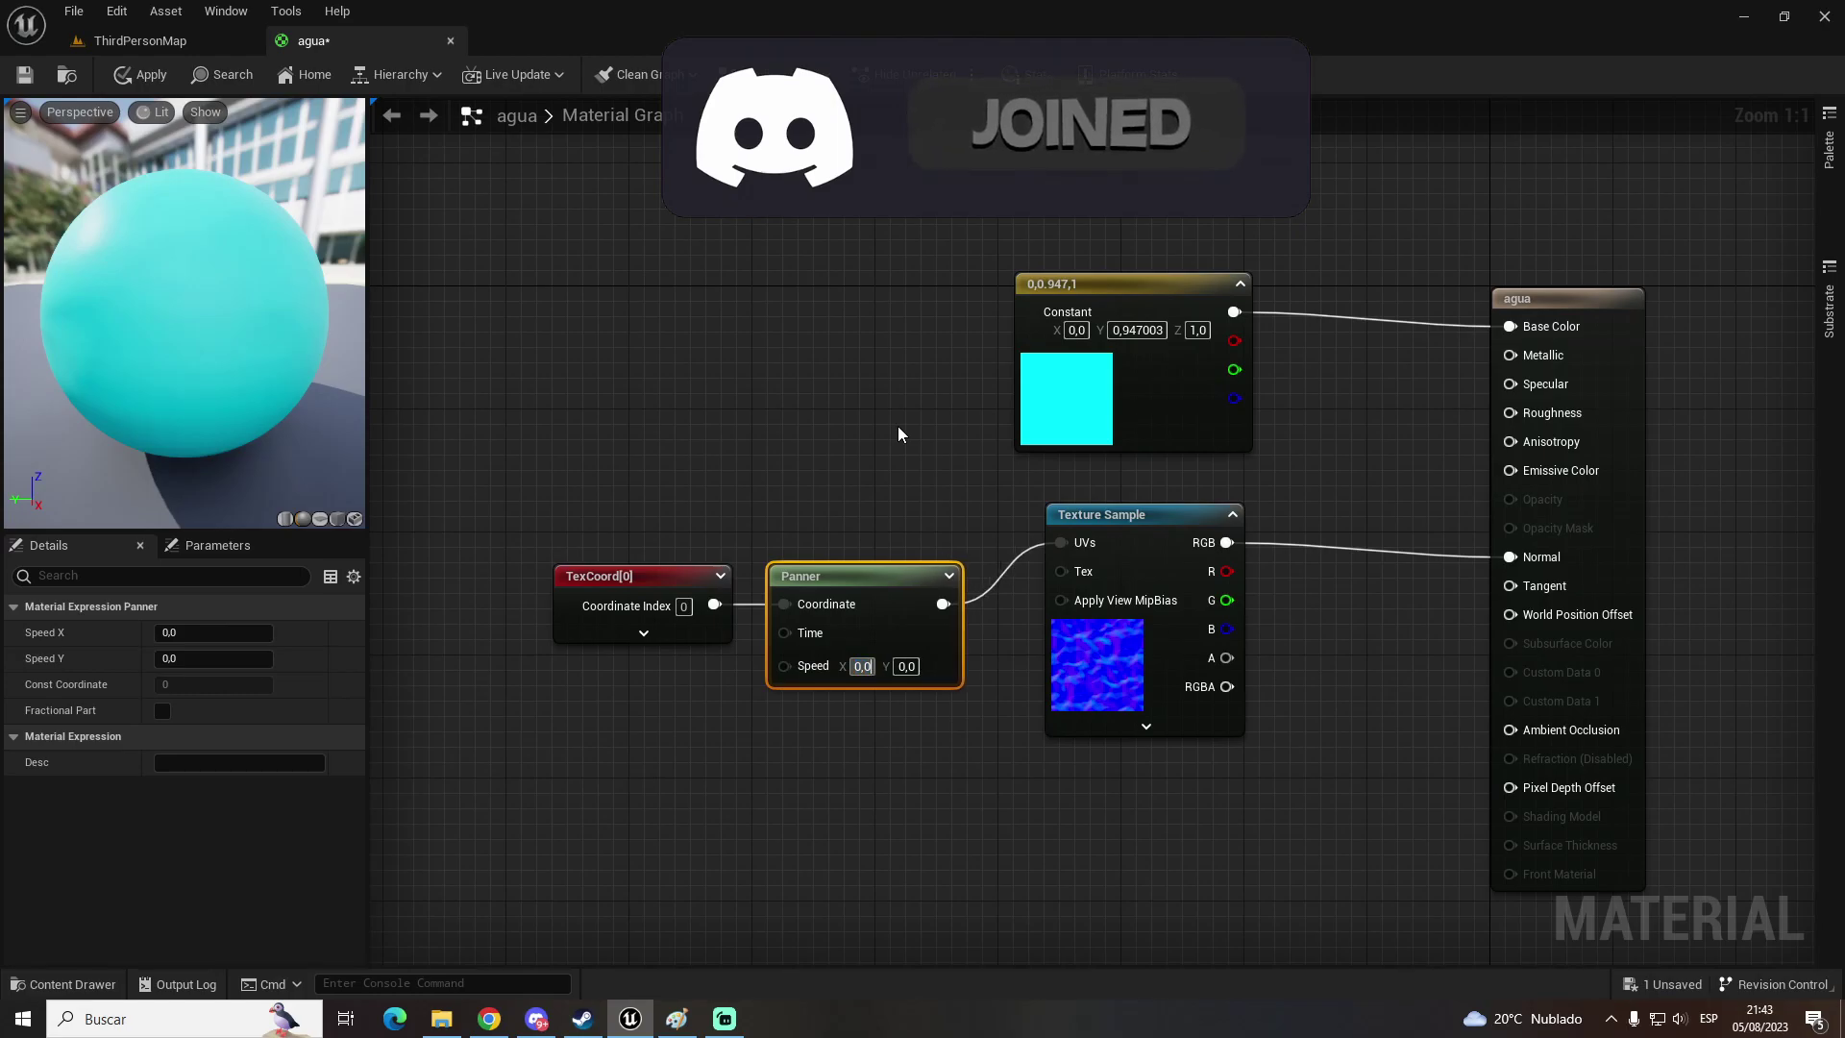
{"action": "type", "text": "0,05"}
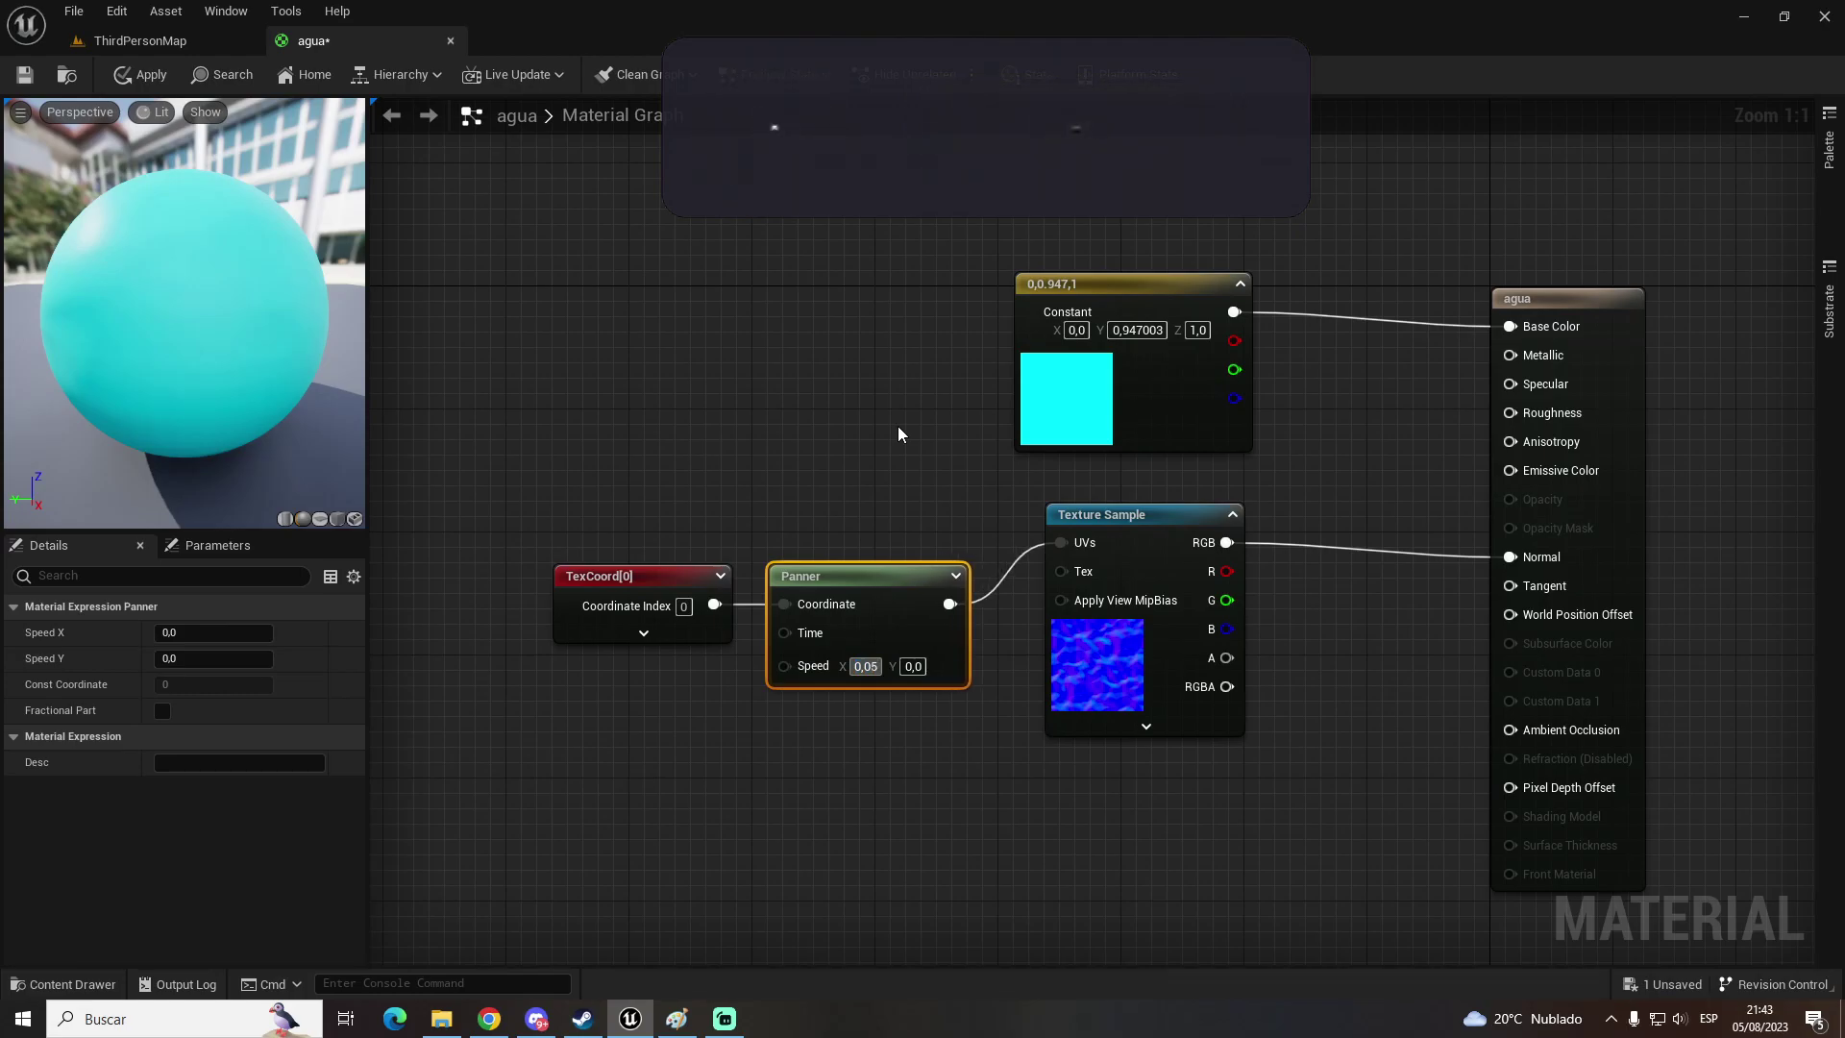
{"action": "left_click", "coordinate": [913, 666]}
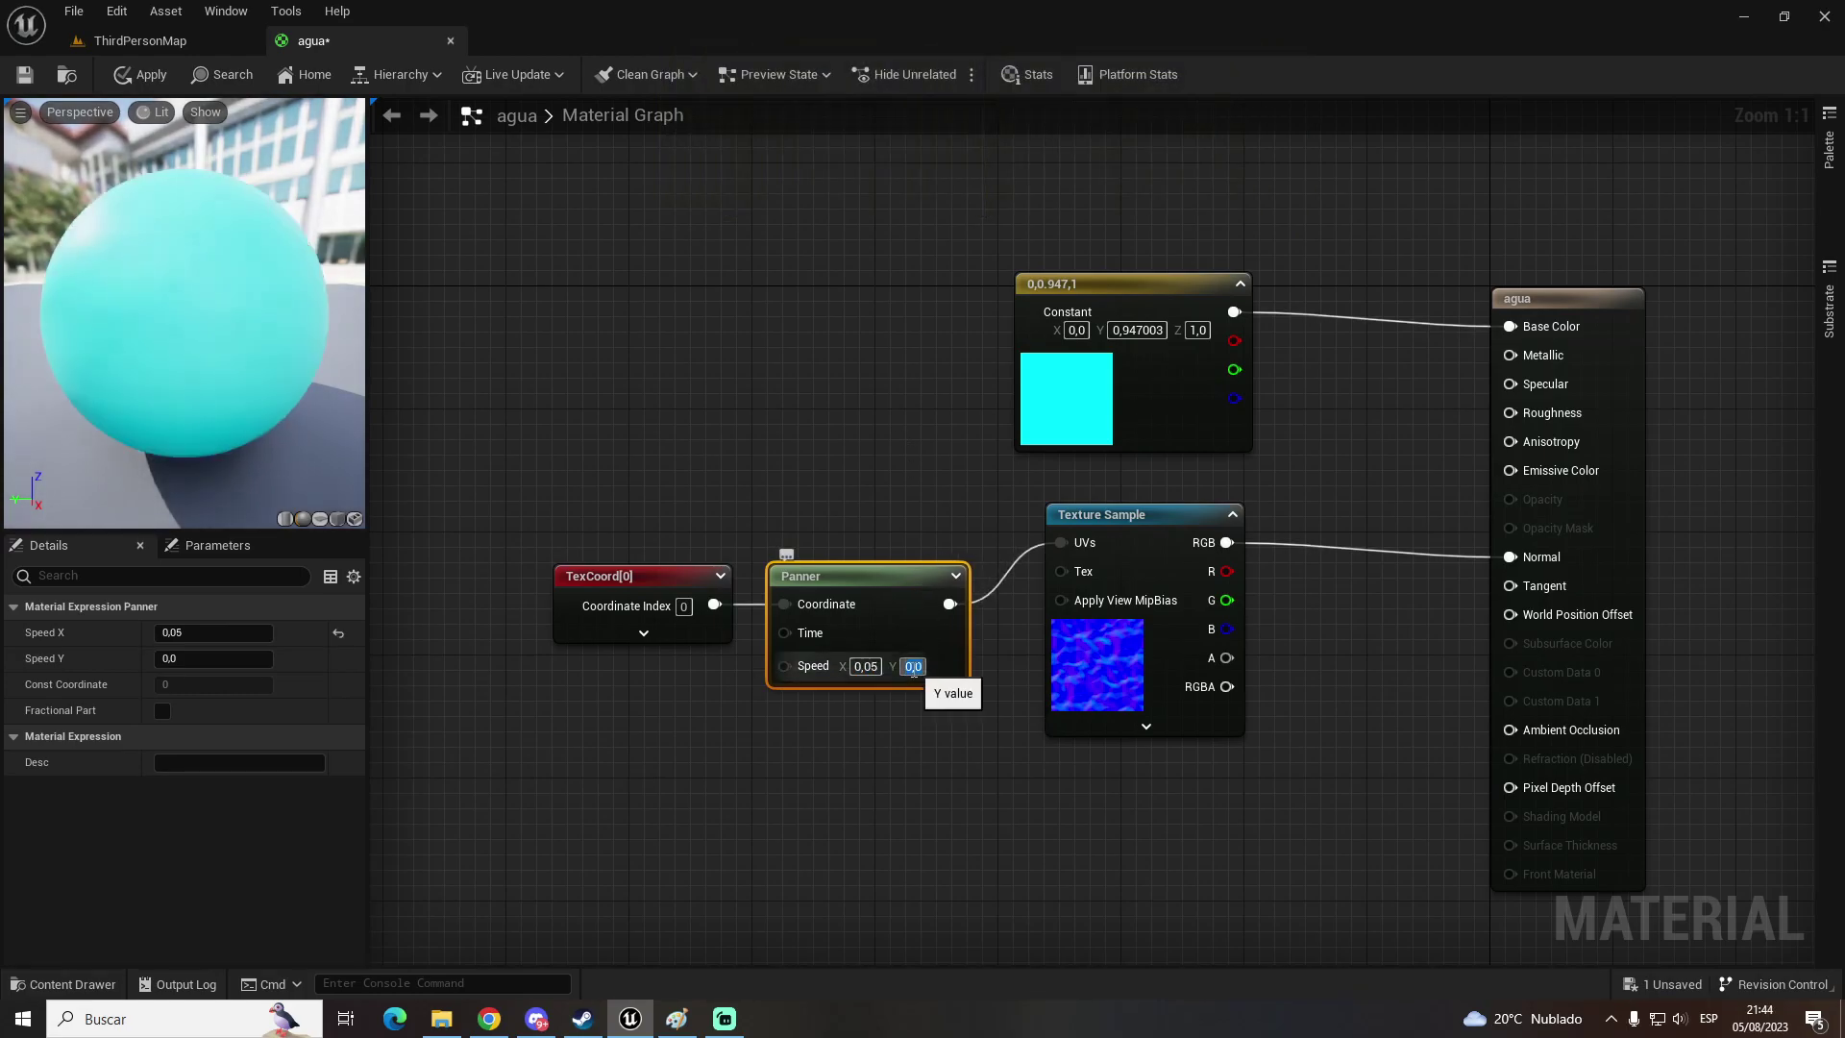
{"action": "type", "text": "3"}
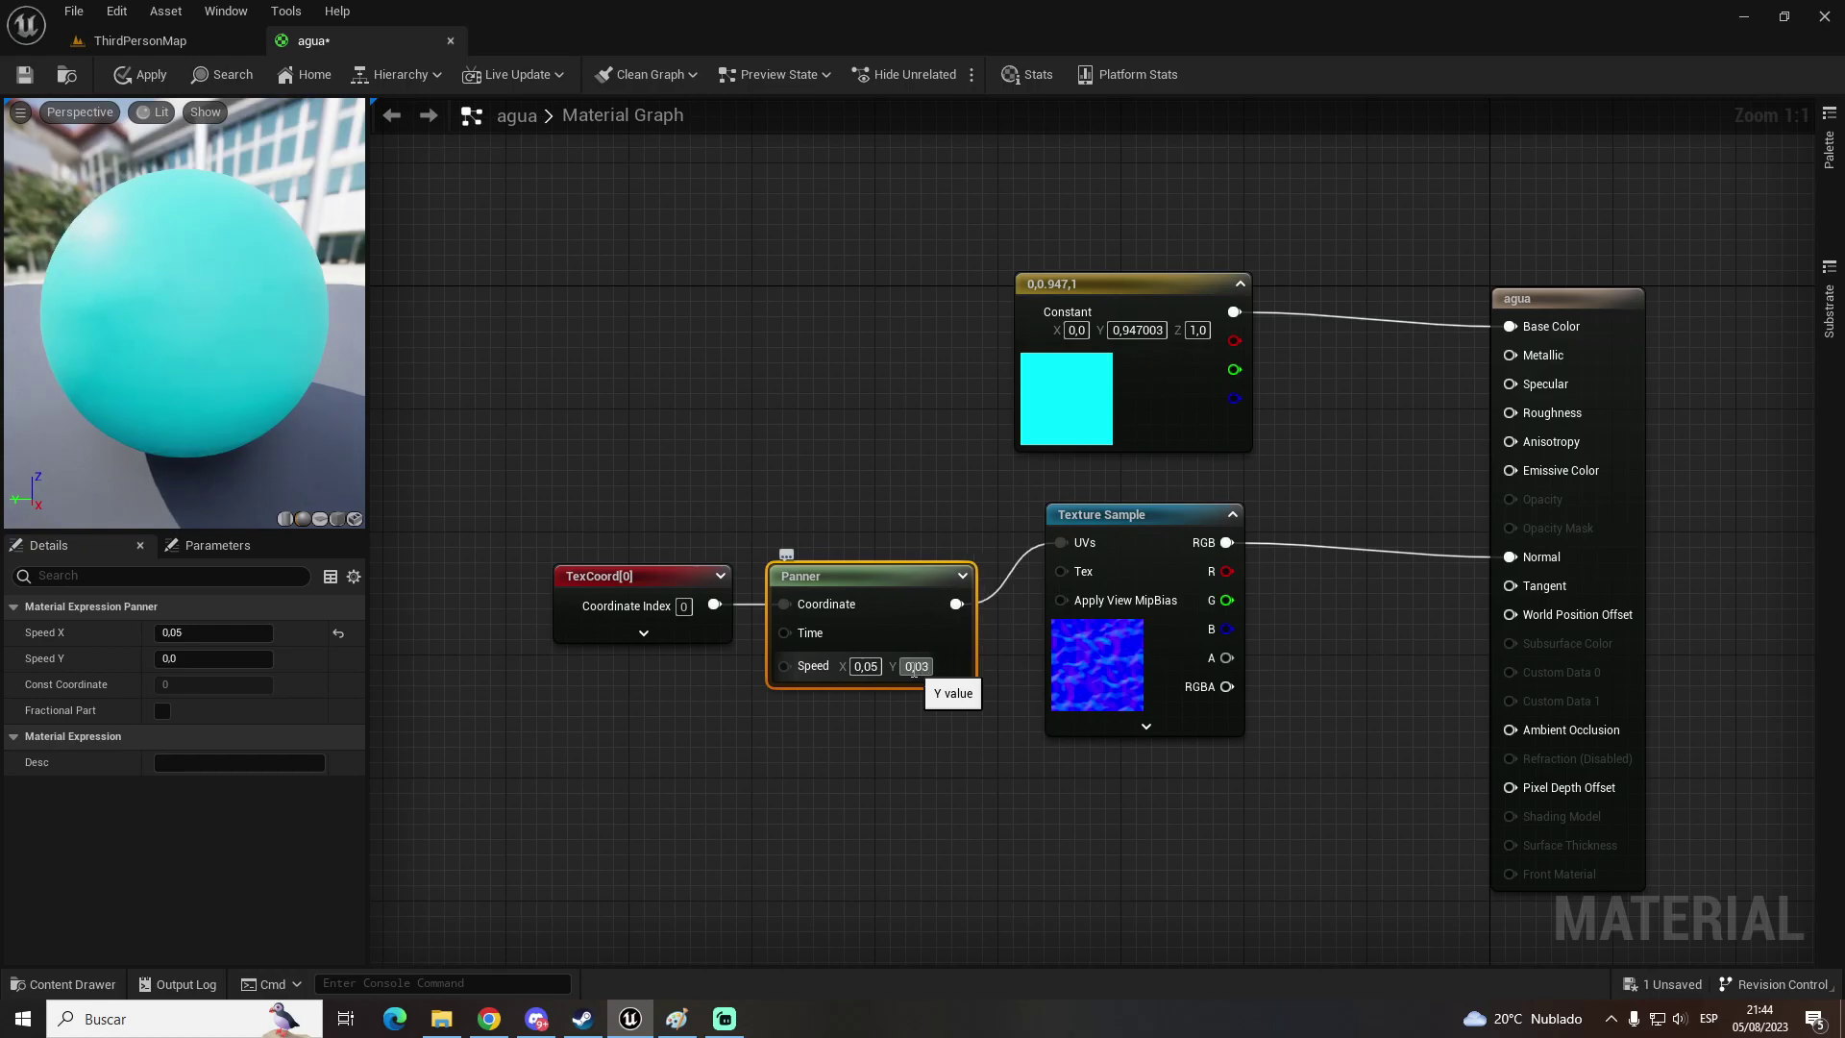
{"action": "left_click", "coordinate": [817, 519]}
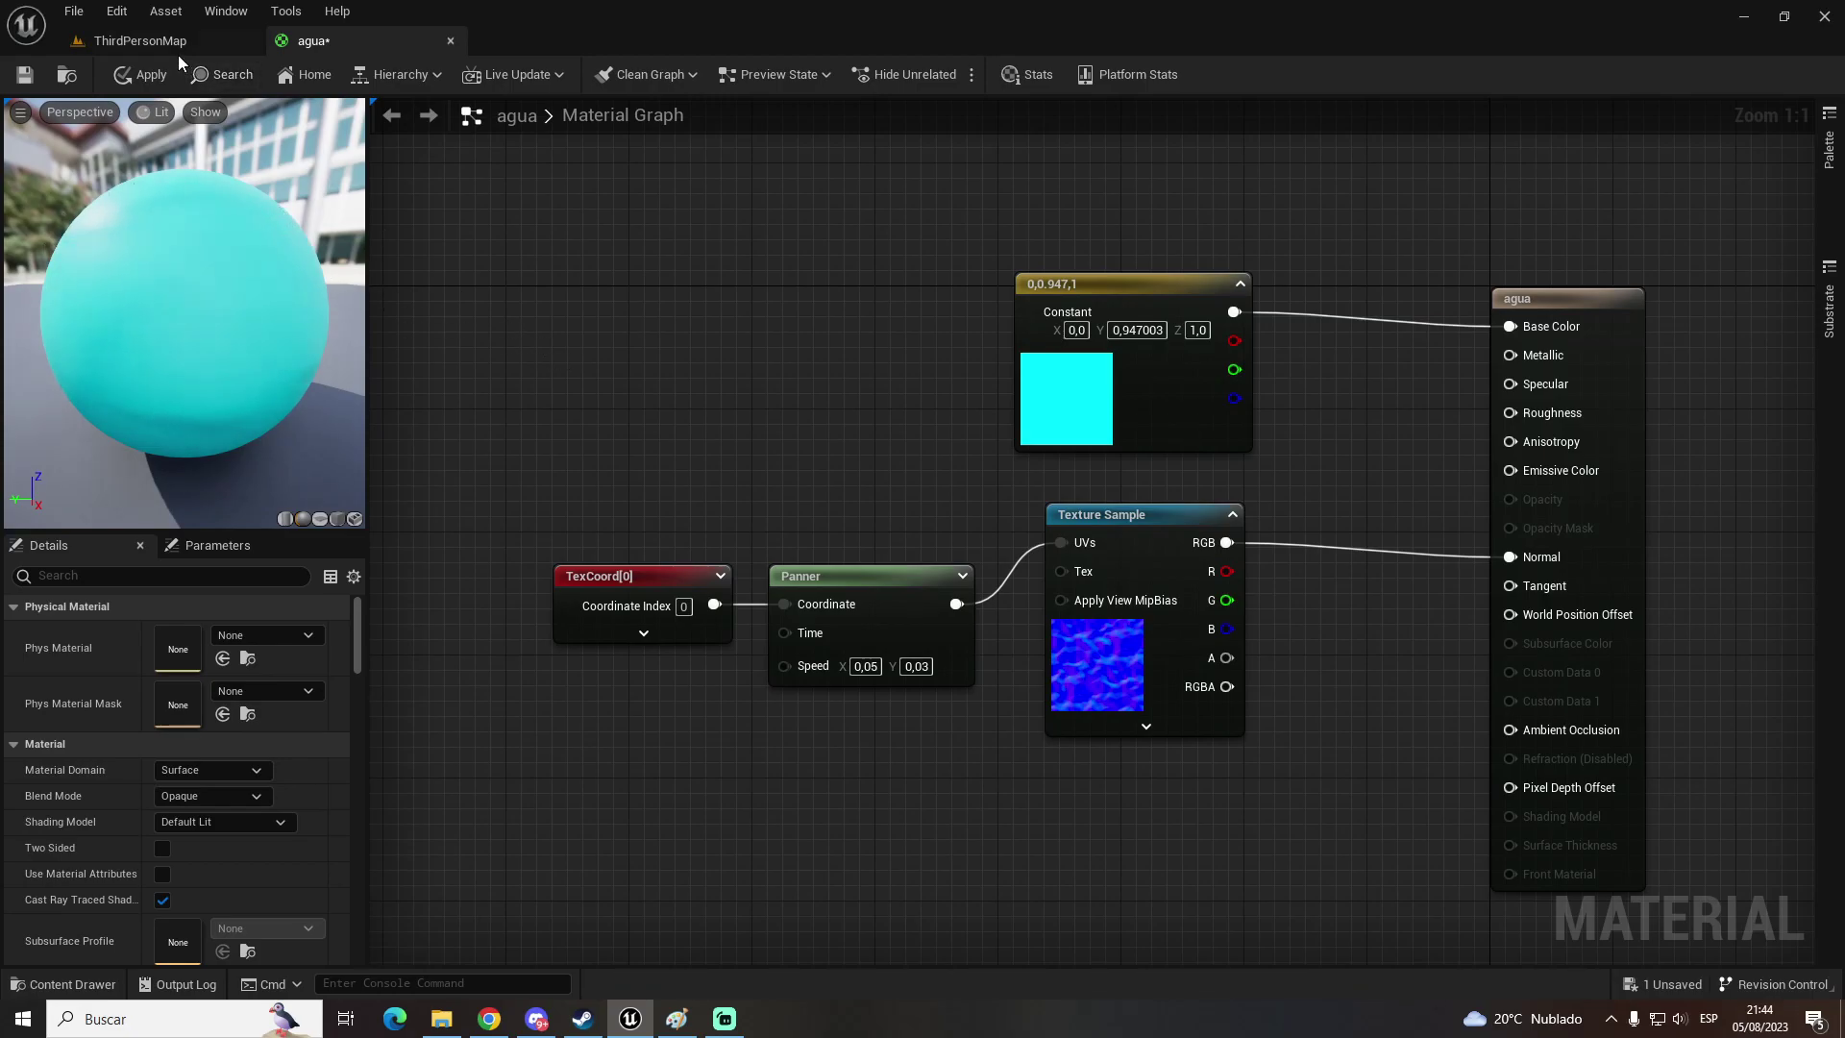
{"action": "left_click", "coordinate": [23, 75]}
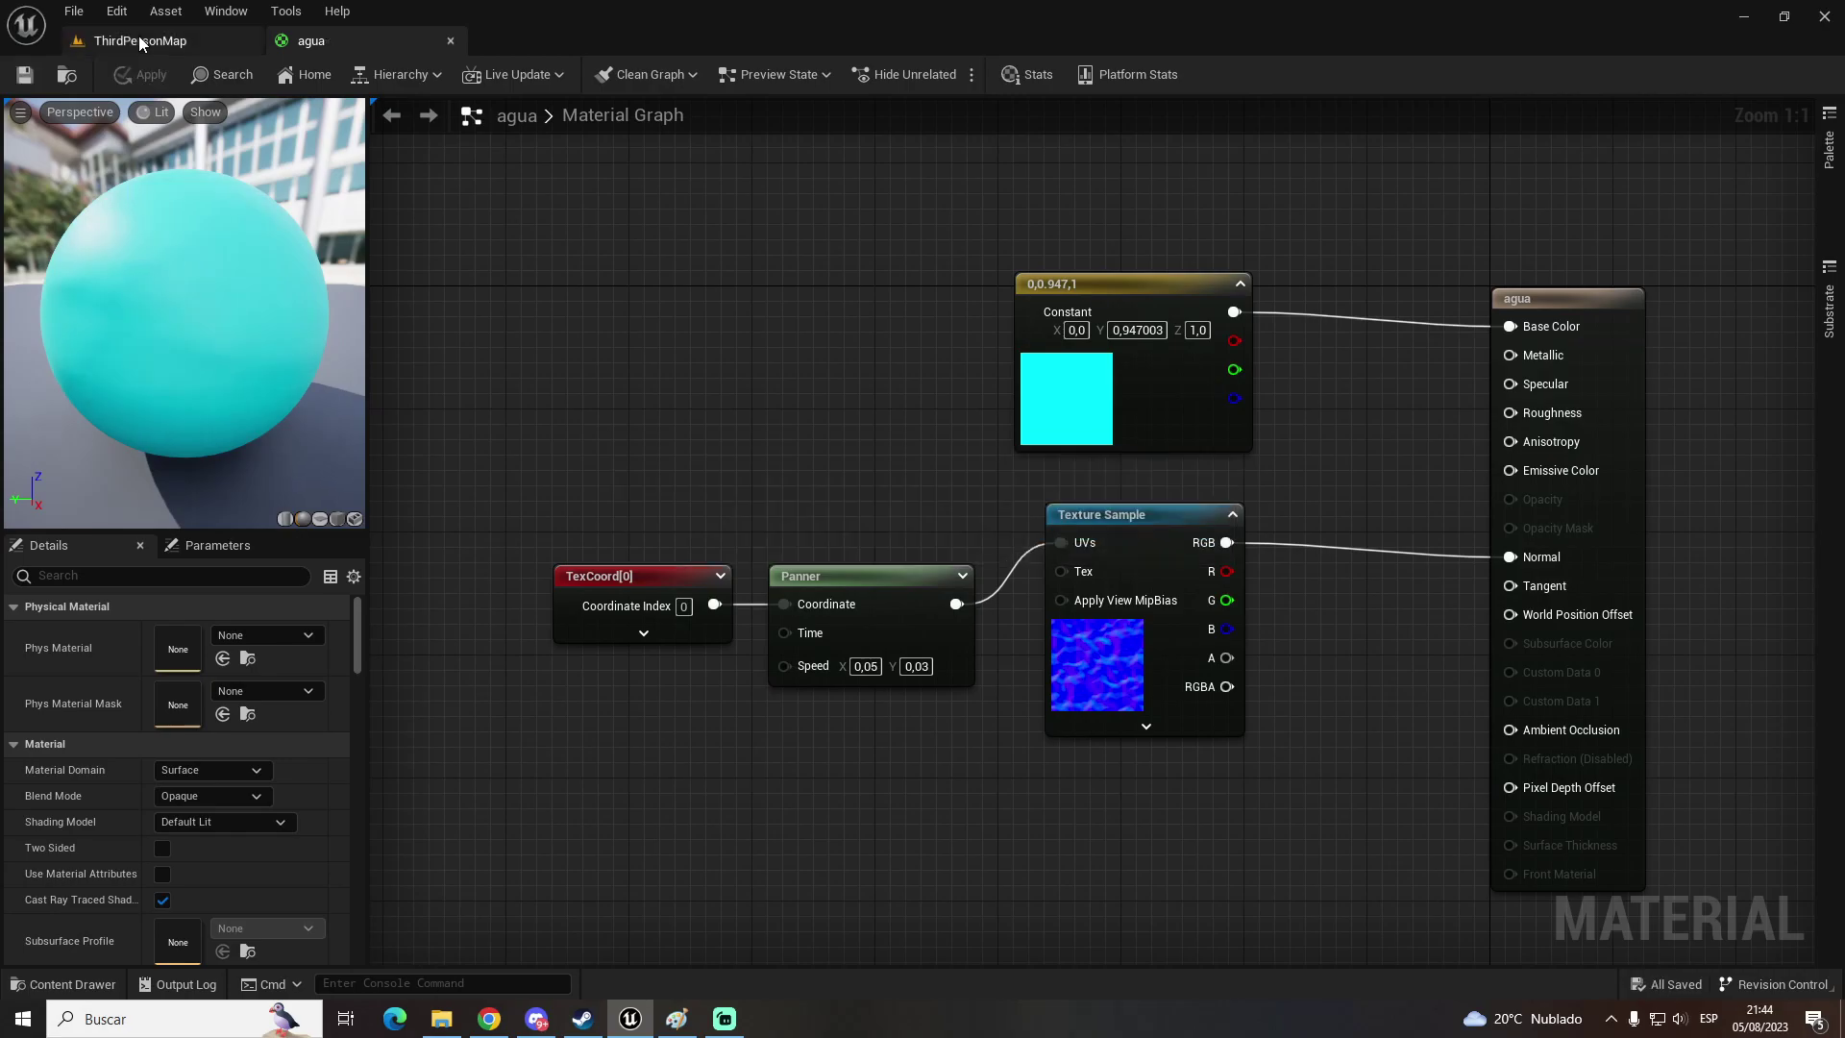
Step: Save agua and drag it onto the pool cube in ThirdPersonMap
{"action": "left_click", "coordinate": [138, 37]}
{"action": "left_click", "coordinate": [65, 984]}
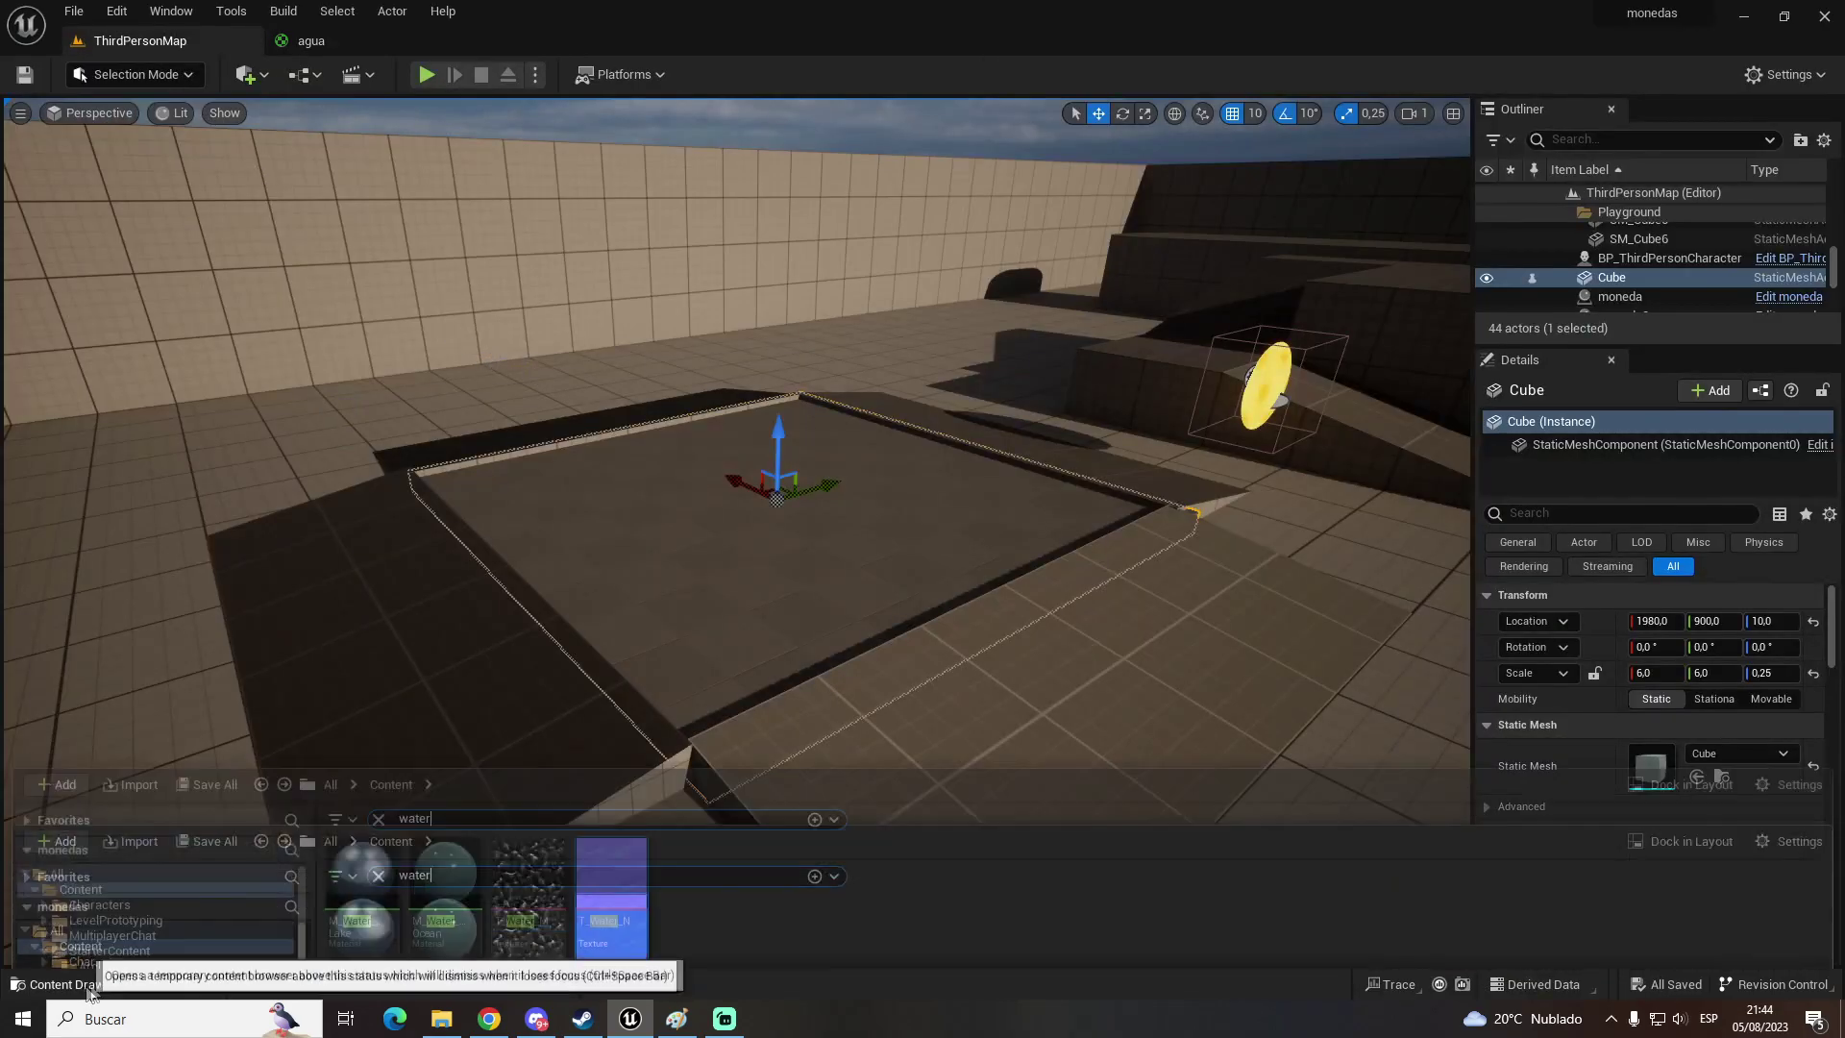
{"action": "left_click", "coordinate": [378, 685]}
{"action": "left_click_drag", "start_coordinate": [772, 769], "coordinate": [890, 604]}
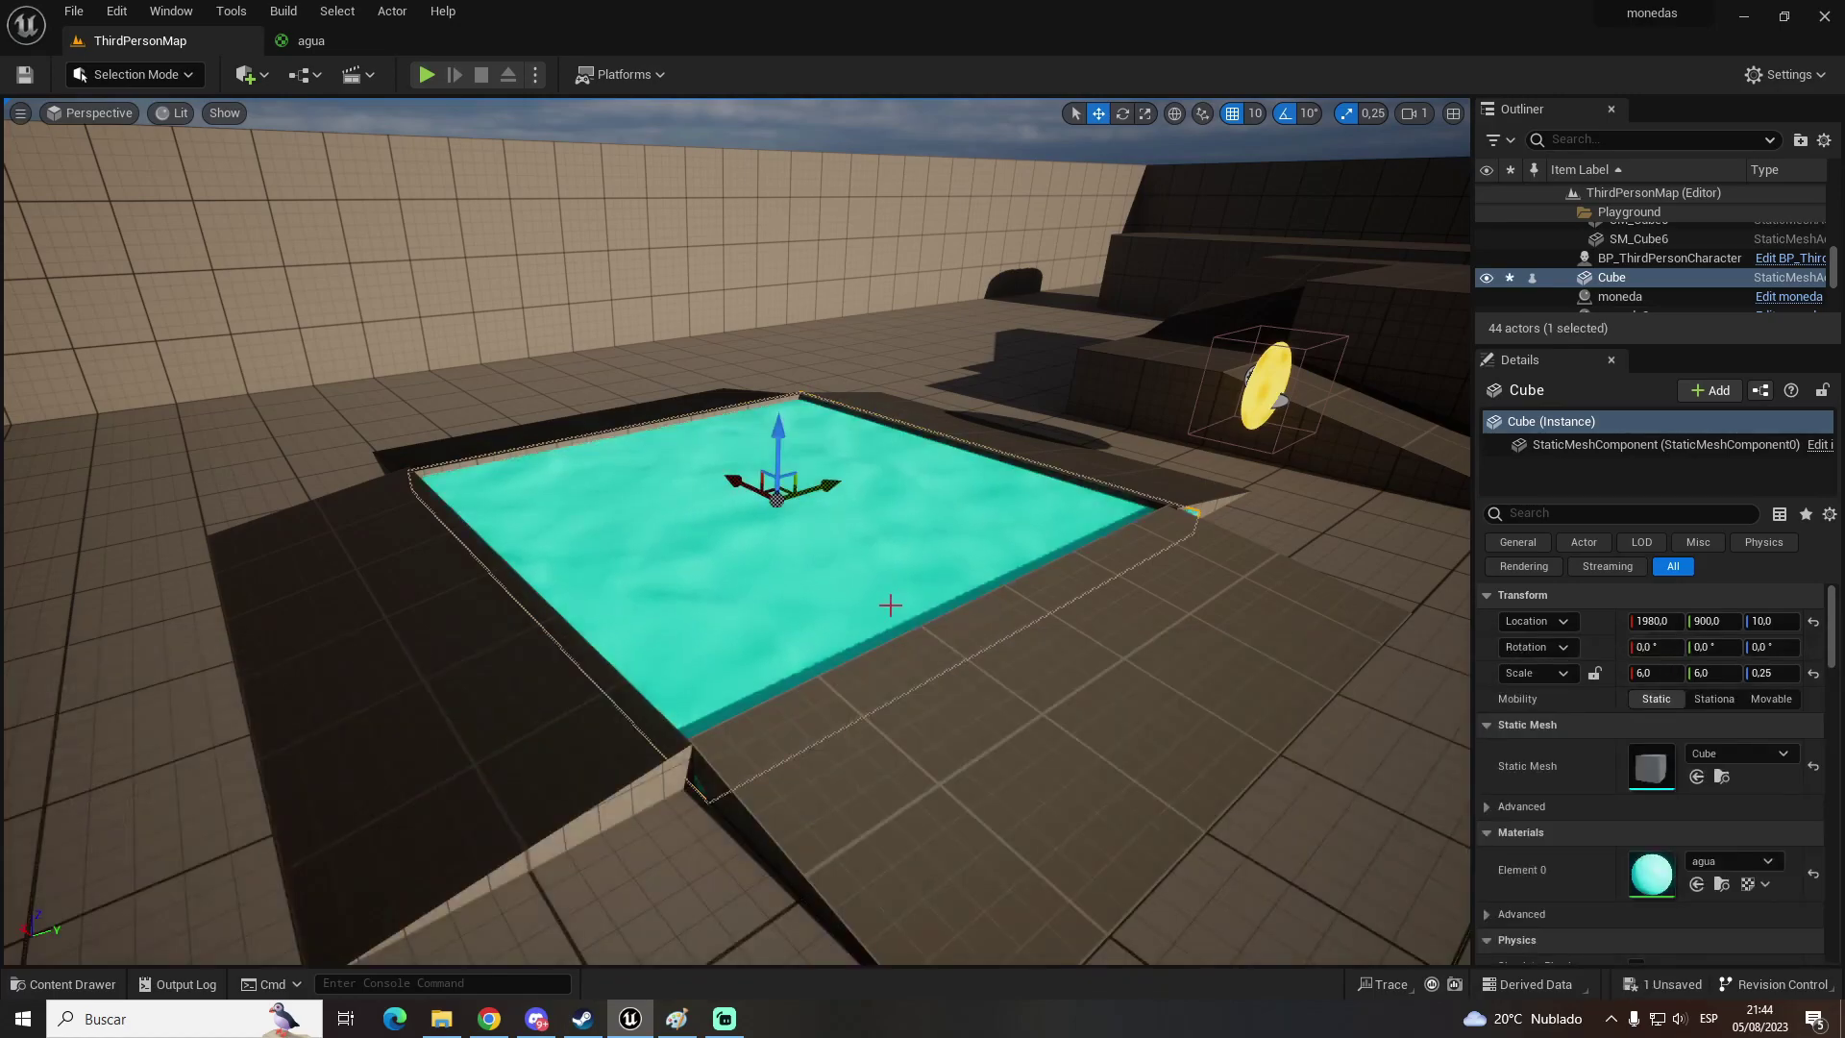
{"action": "mouse_move", "coordinate": [889, 604]}
{"action": "right_mouse_down"}
{"action": "mouse_move", "coordinate": [846, 614]}
{"action": "mouse_move", "coordinate": [734, 532]}
{"action": "right_mouse_up"}
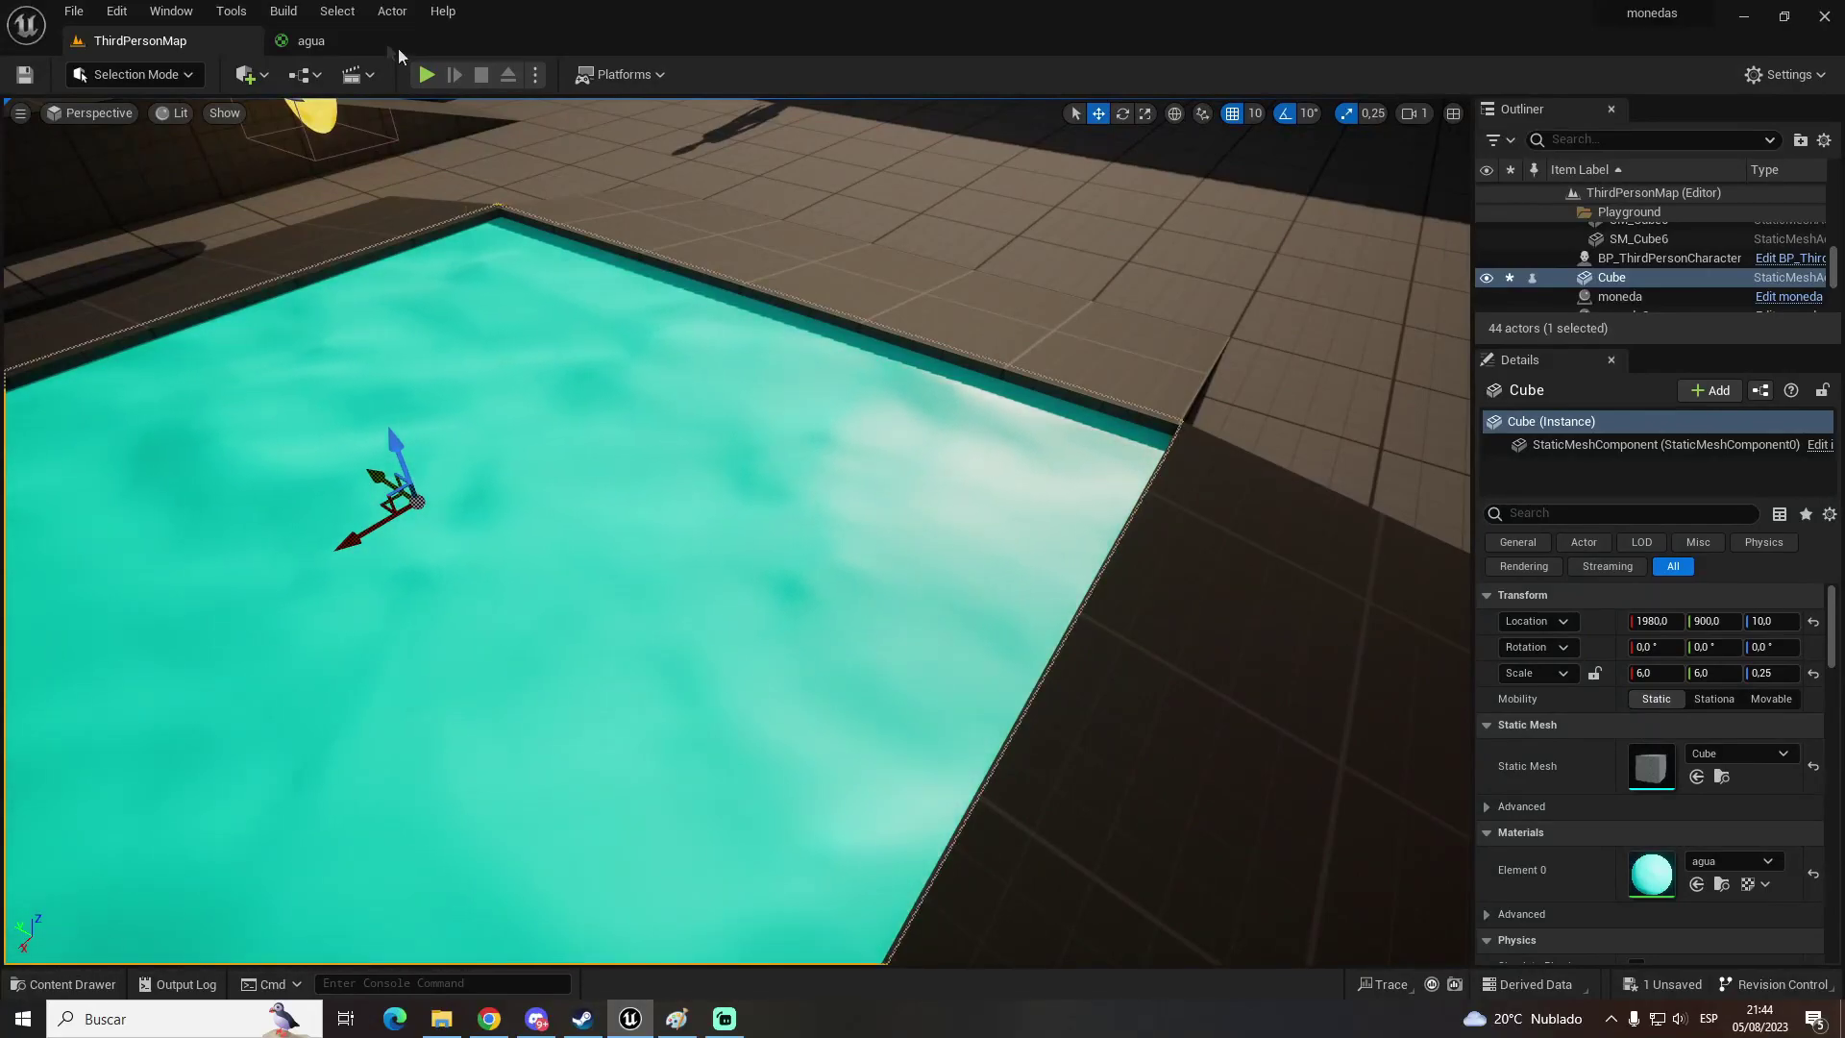
{"action": "left_click", "coordinate": [370, 44]}
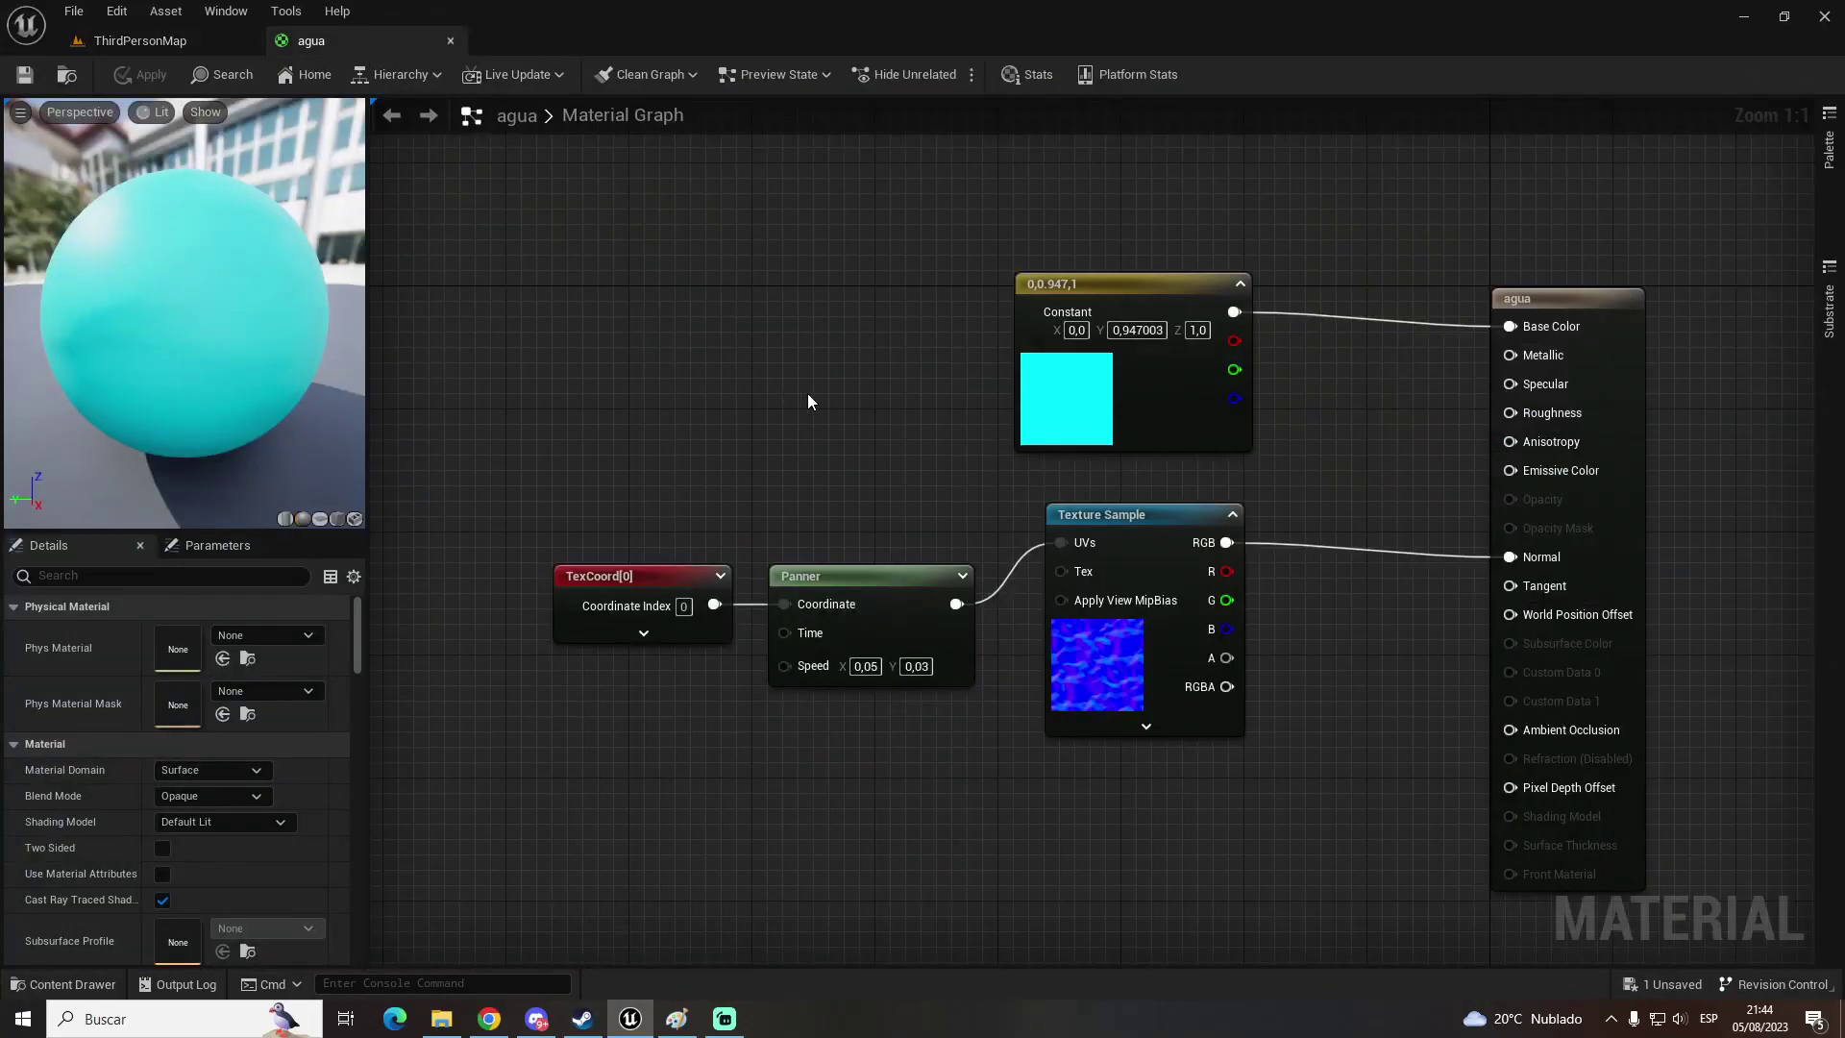
Step: Duplicate the Panner and Texture Sample nodes and connect TexCoord to the copy
{"action": "left_click_drag", "start_coordinate": [1192, 519], "coordinate": [1191, 565]}
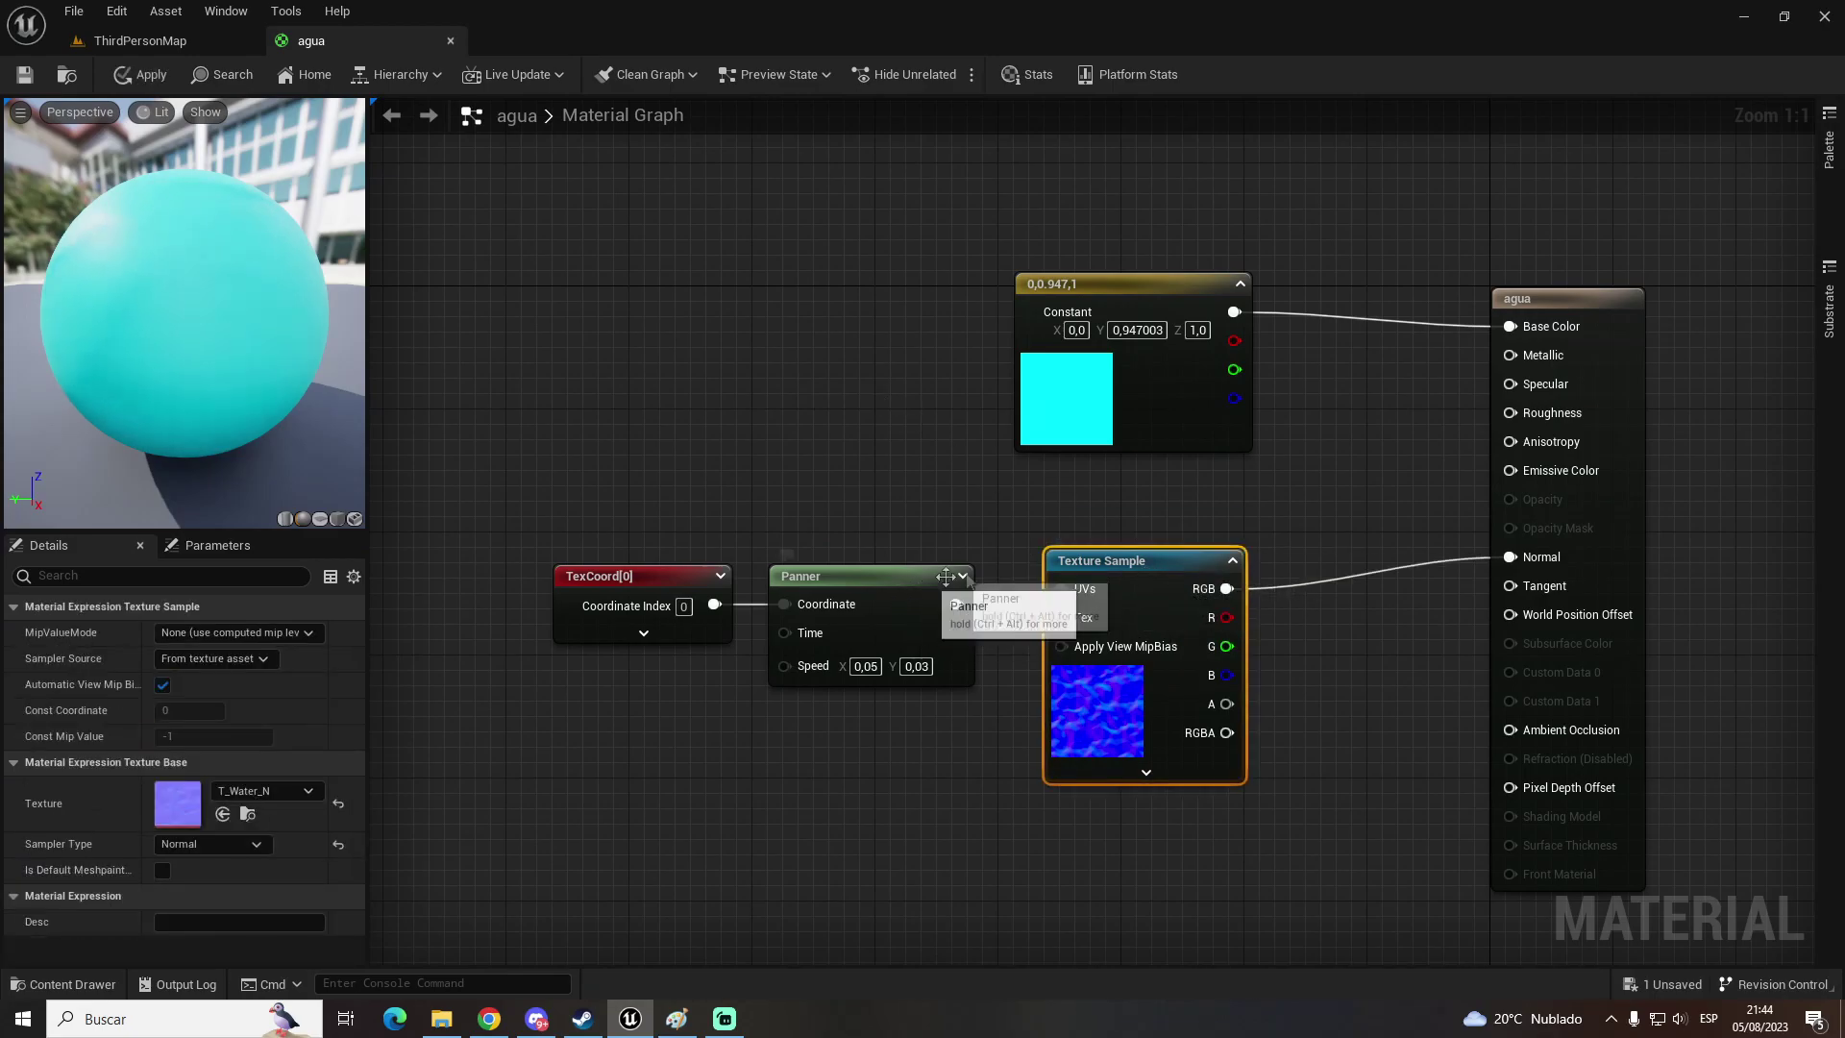
{"action": "key", "text": "ctrl+z"}
{"action": "key", "text": "ctrl+z"}
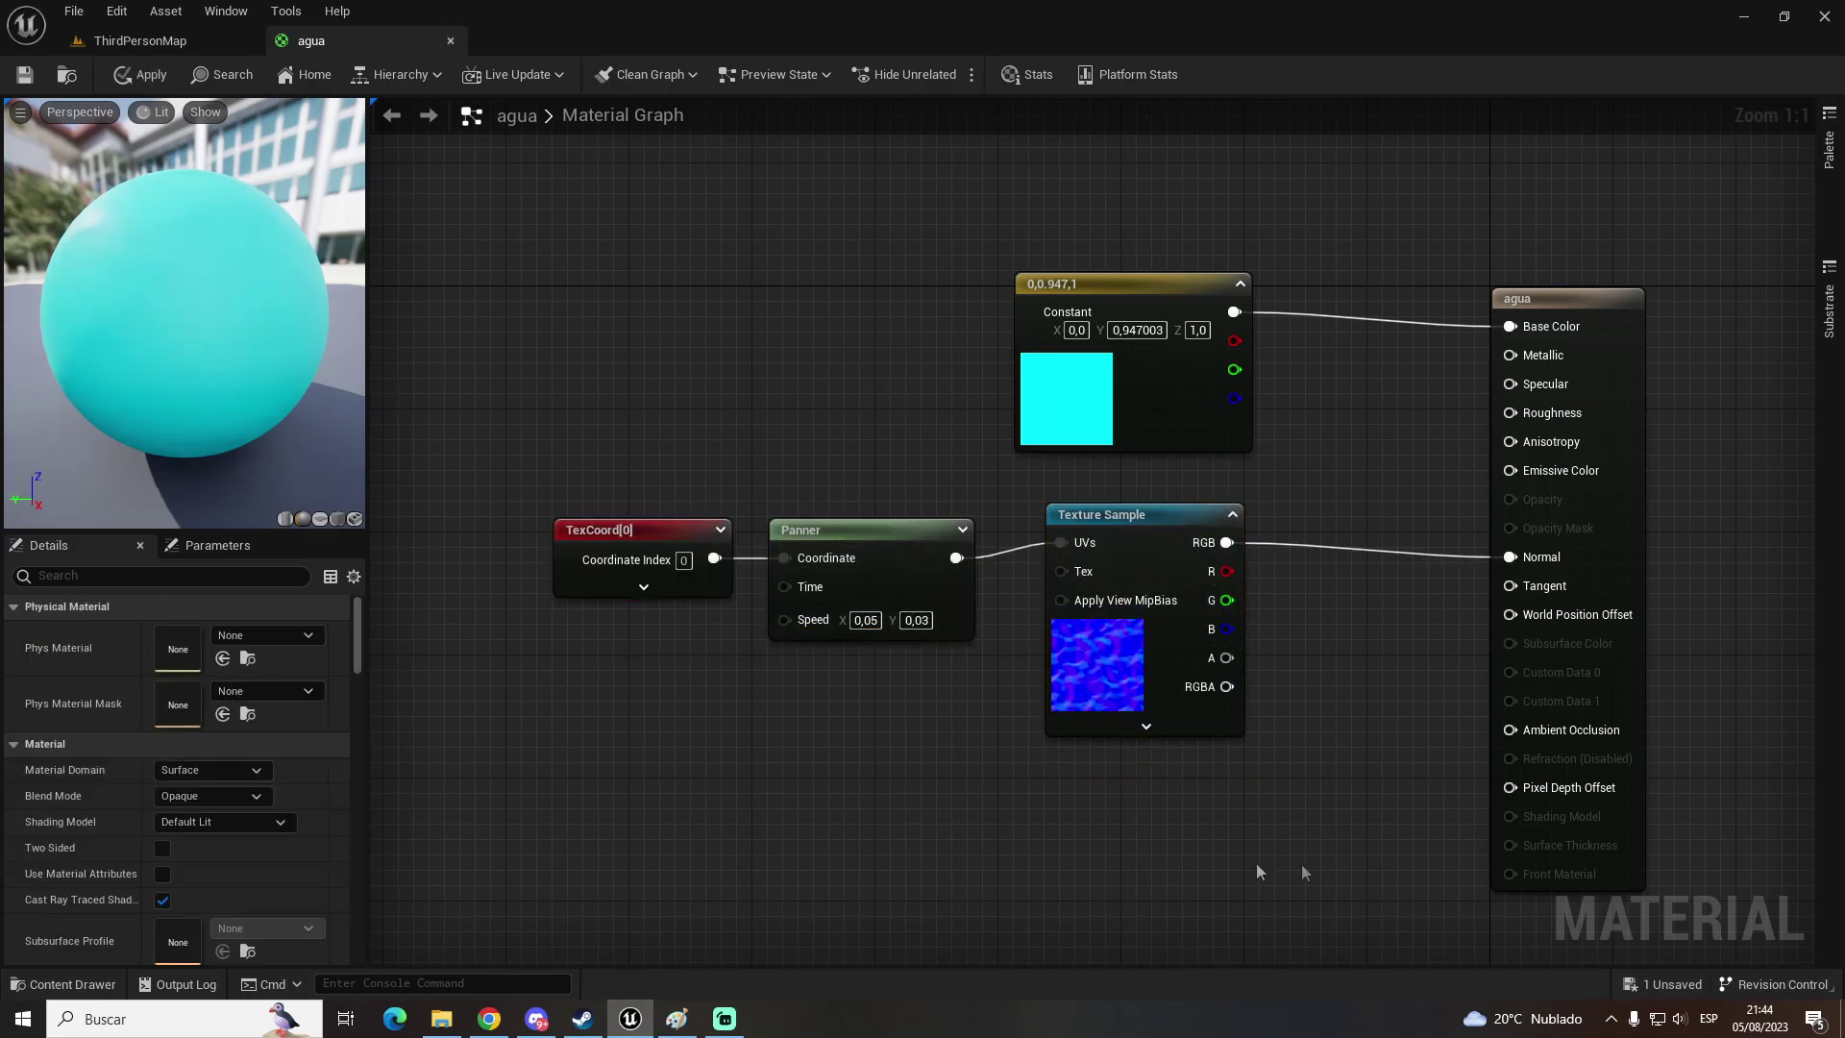
{"action": "left_click_drag", "start_coordinate": [1279, 804], "coordinate": [951, 576]}
{"action": "key", "text": "ctrl+c"}
{"action": "left_click", "coordinate": [907, 824]}
{"action": "key", "text": "ctrl+v"}
{"action": "mouse_move", "coordinate": [658, 534]}
{"action": "left_mouse_down"}
{"action": "mouse_move", "coordinate": [595, 519]}
{"action": "mouse_move", "coordinate": [809, 870]}
{"action": "left_mouse_up"}
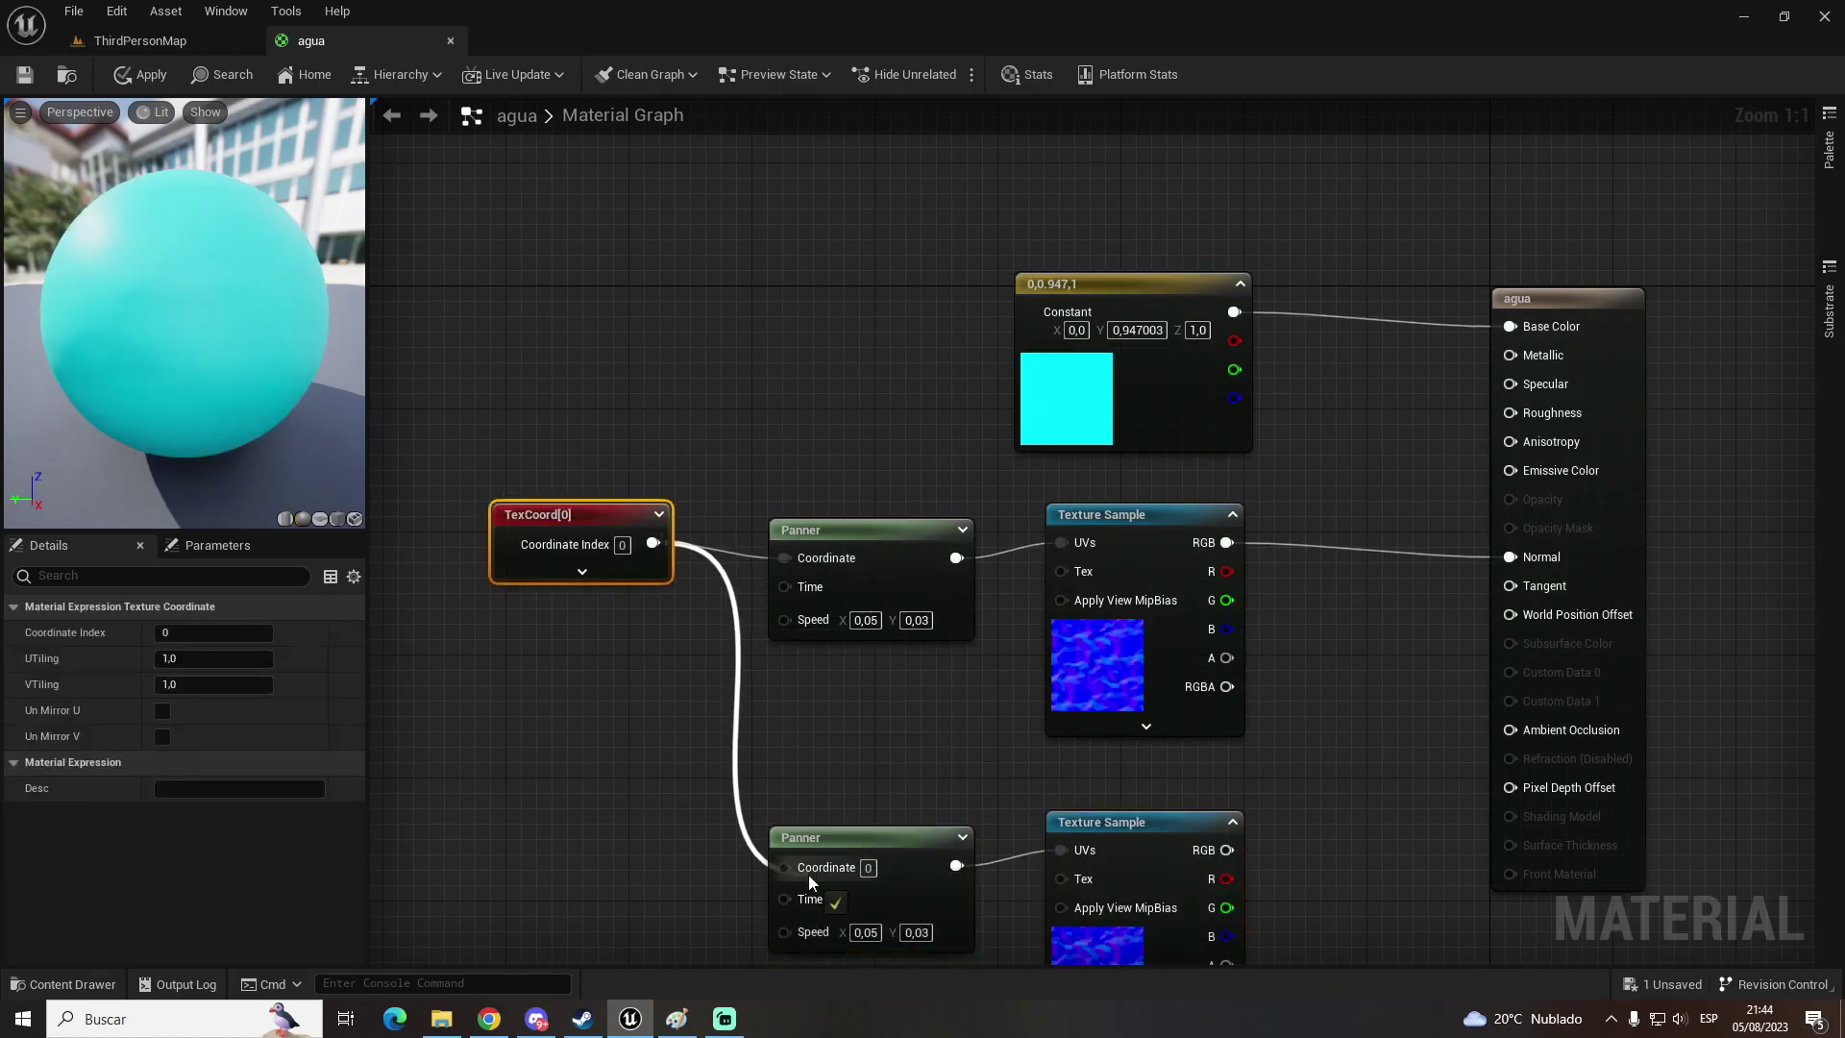
{"action": "left_click_drag", "start_coordinate": [608, 510], "coordinate": [638, 540]}
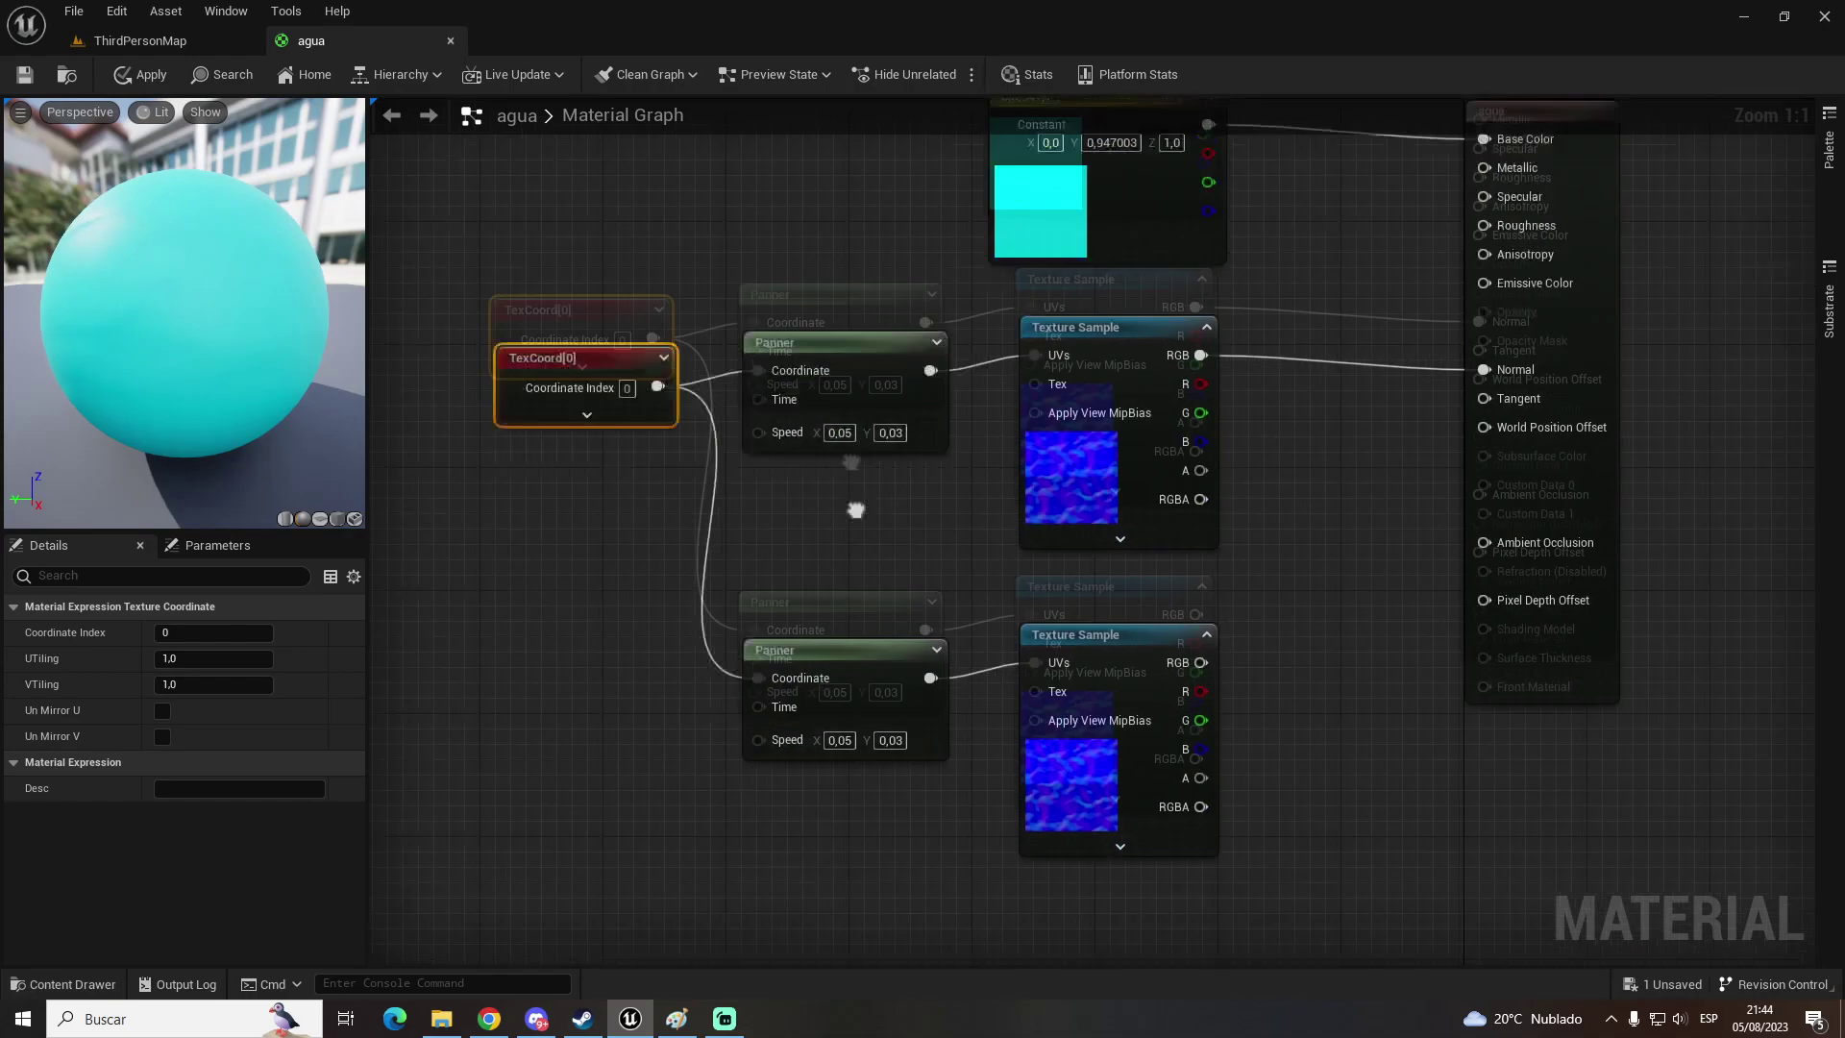
Step: Set the copied Panner speed to -0,05 by -0,03
{"action": "right_click_drag", "start_coordinate": [874, 952], "coordinate": [841, 690]}
{"action": "left_click", "coordinate": [832, 665]}
{"action": "type", "text": "-"}
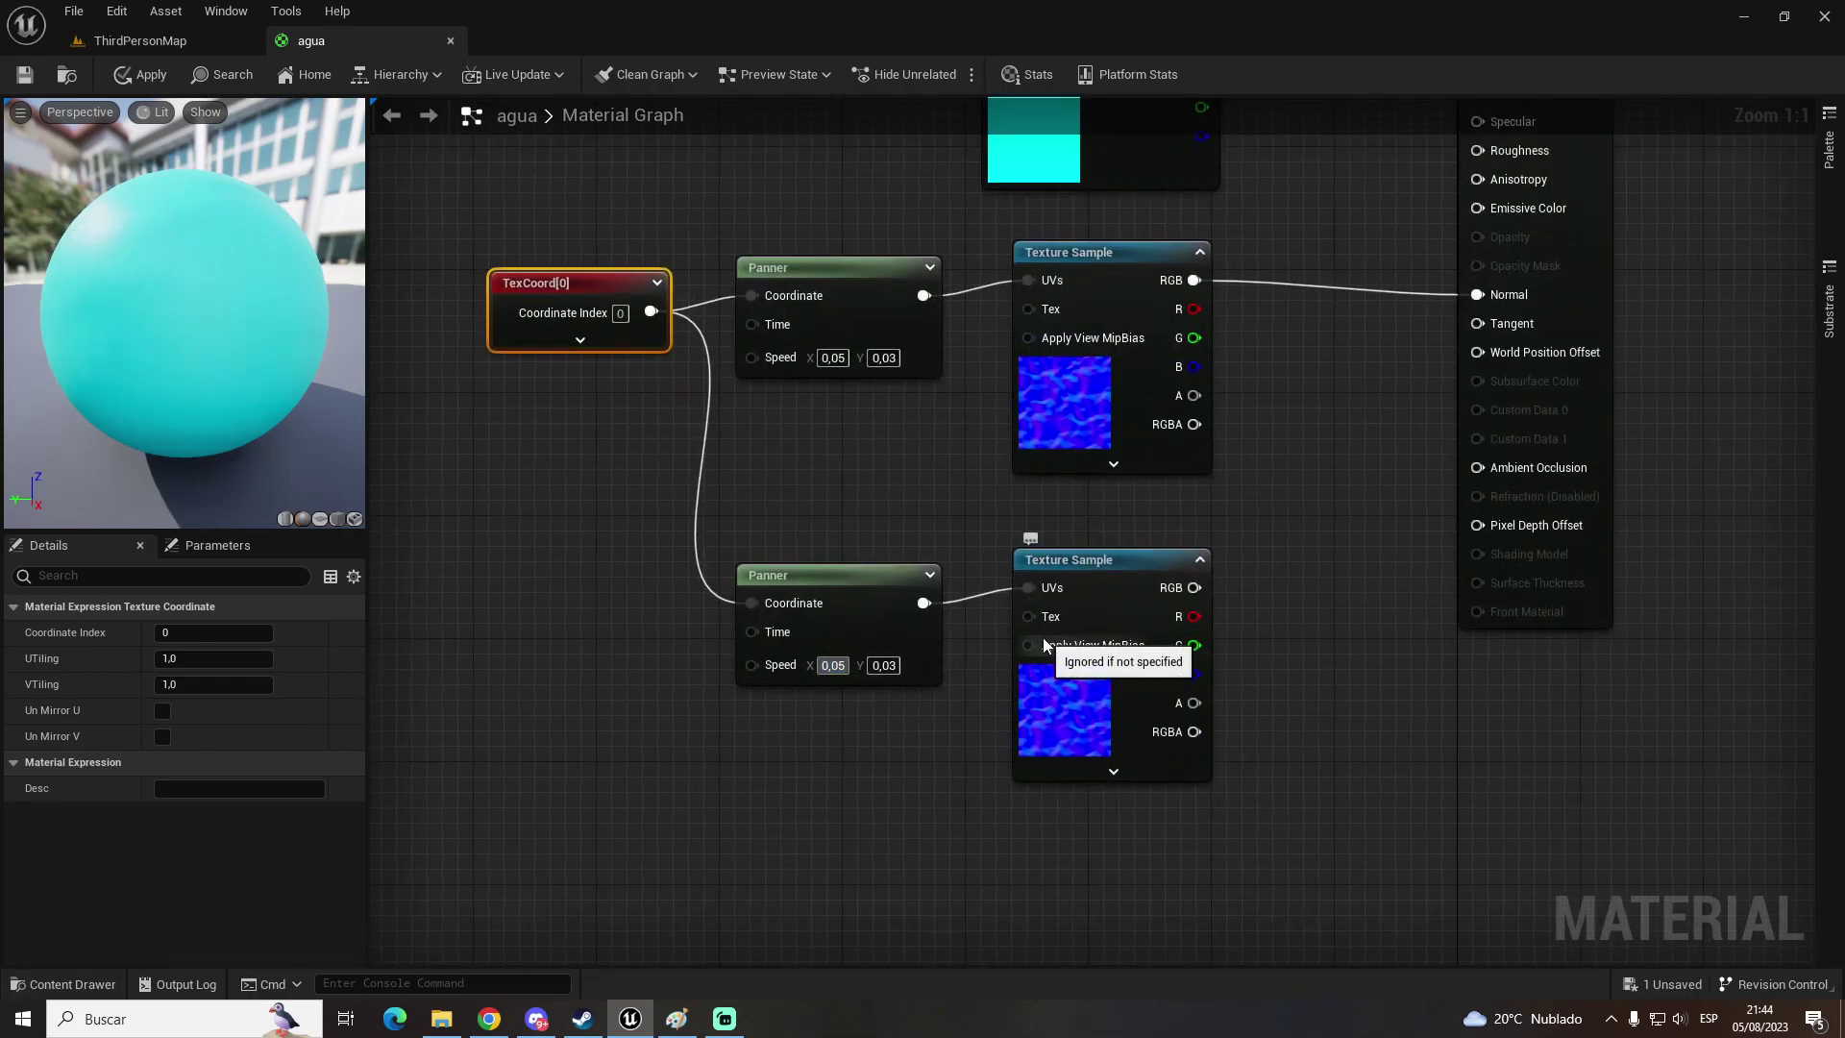
{"action": "left_click", "coordinate": [887, 665]}
{"action": "type", "text": "-"}
{"action": "left_click", "coordinate": [1239, 413]}
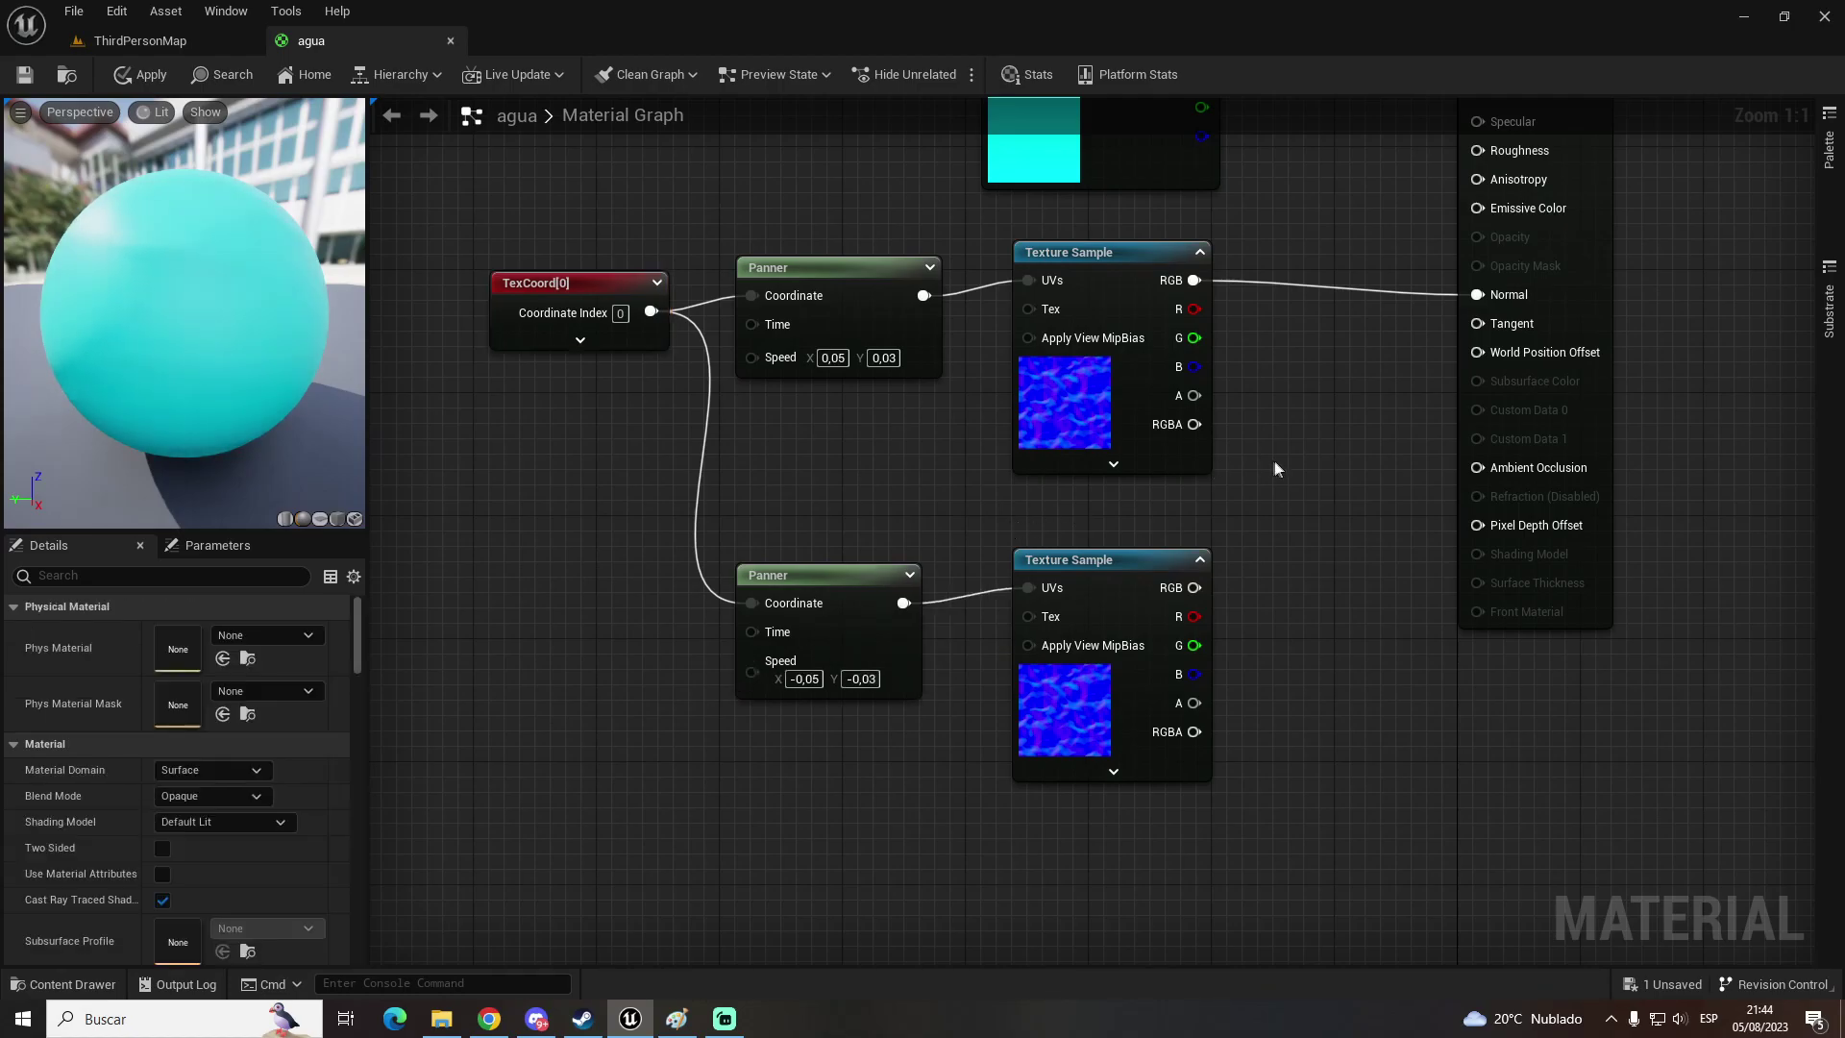
Step: Add an Add node combining the upper and lower normal textures
{"action": "right_click_drag", "start_coordinate": [1227, 398], "coordinate": [1034, 429]}
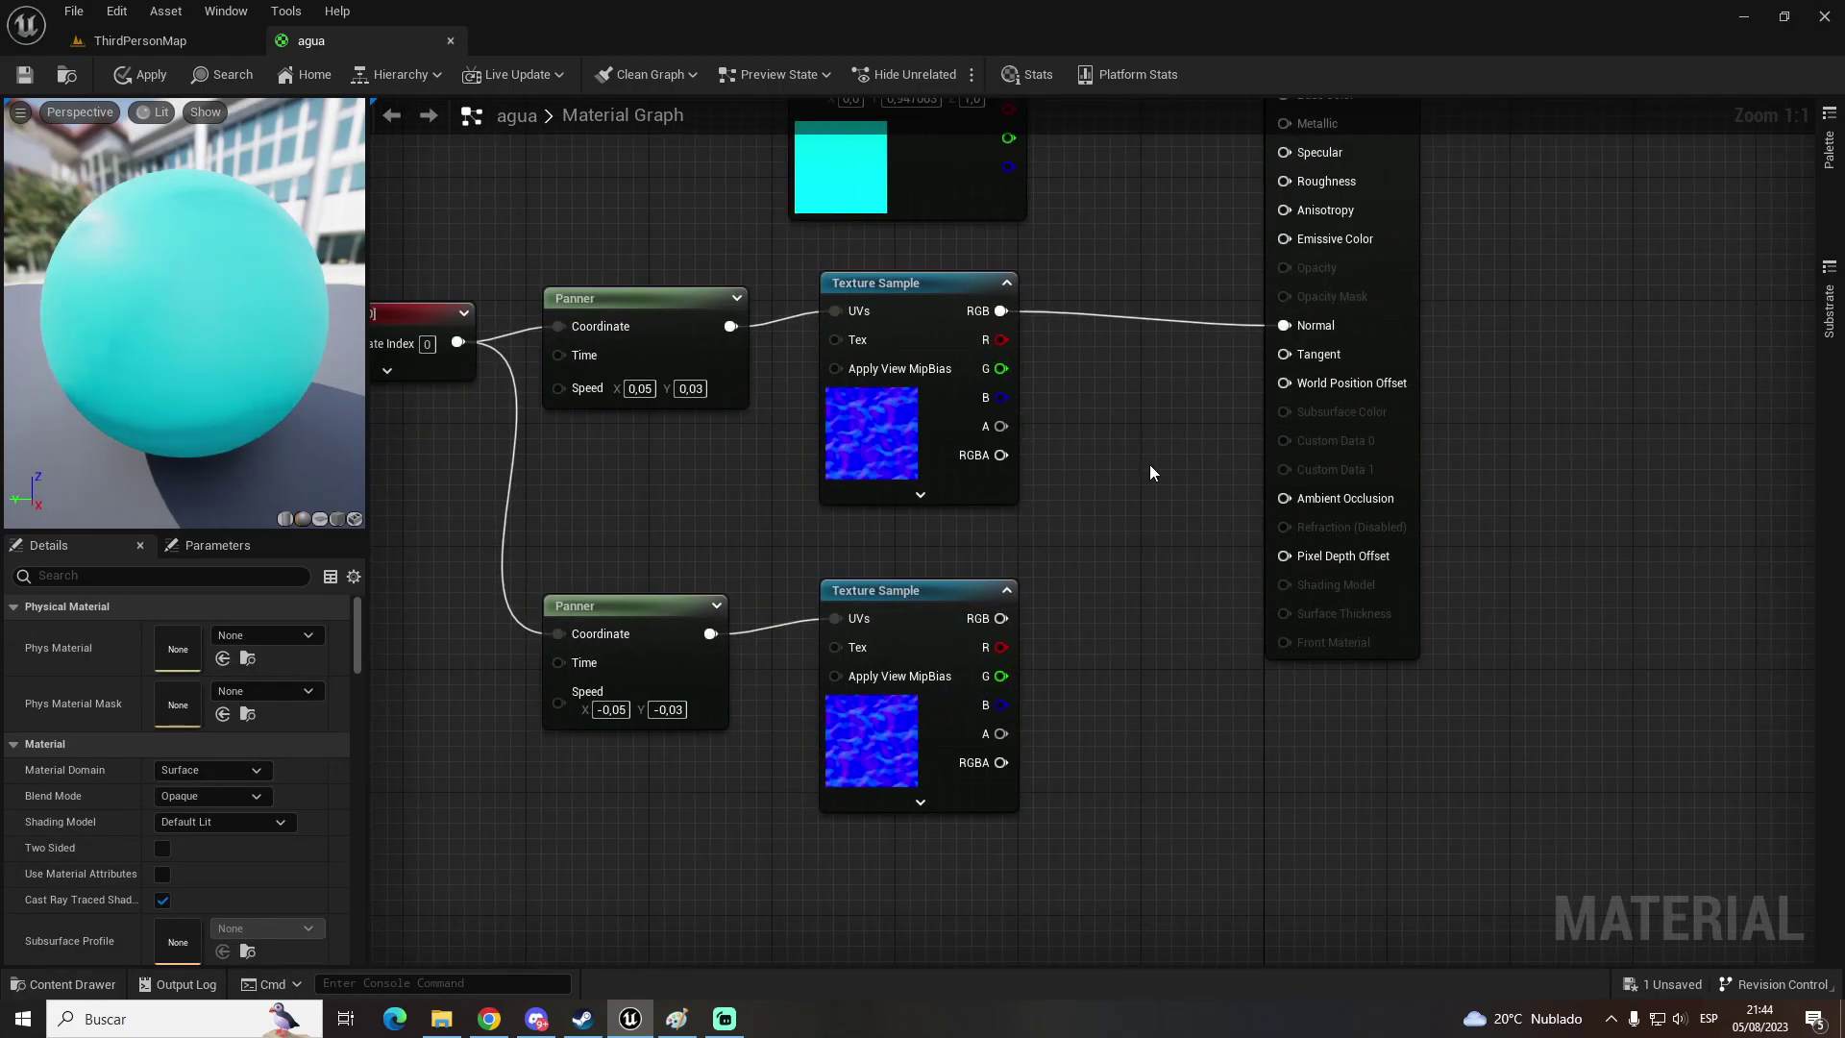
{"action": "left_click", "coordinate": [1117, 462]}
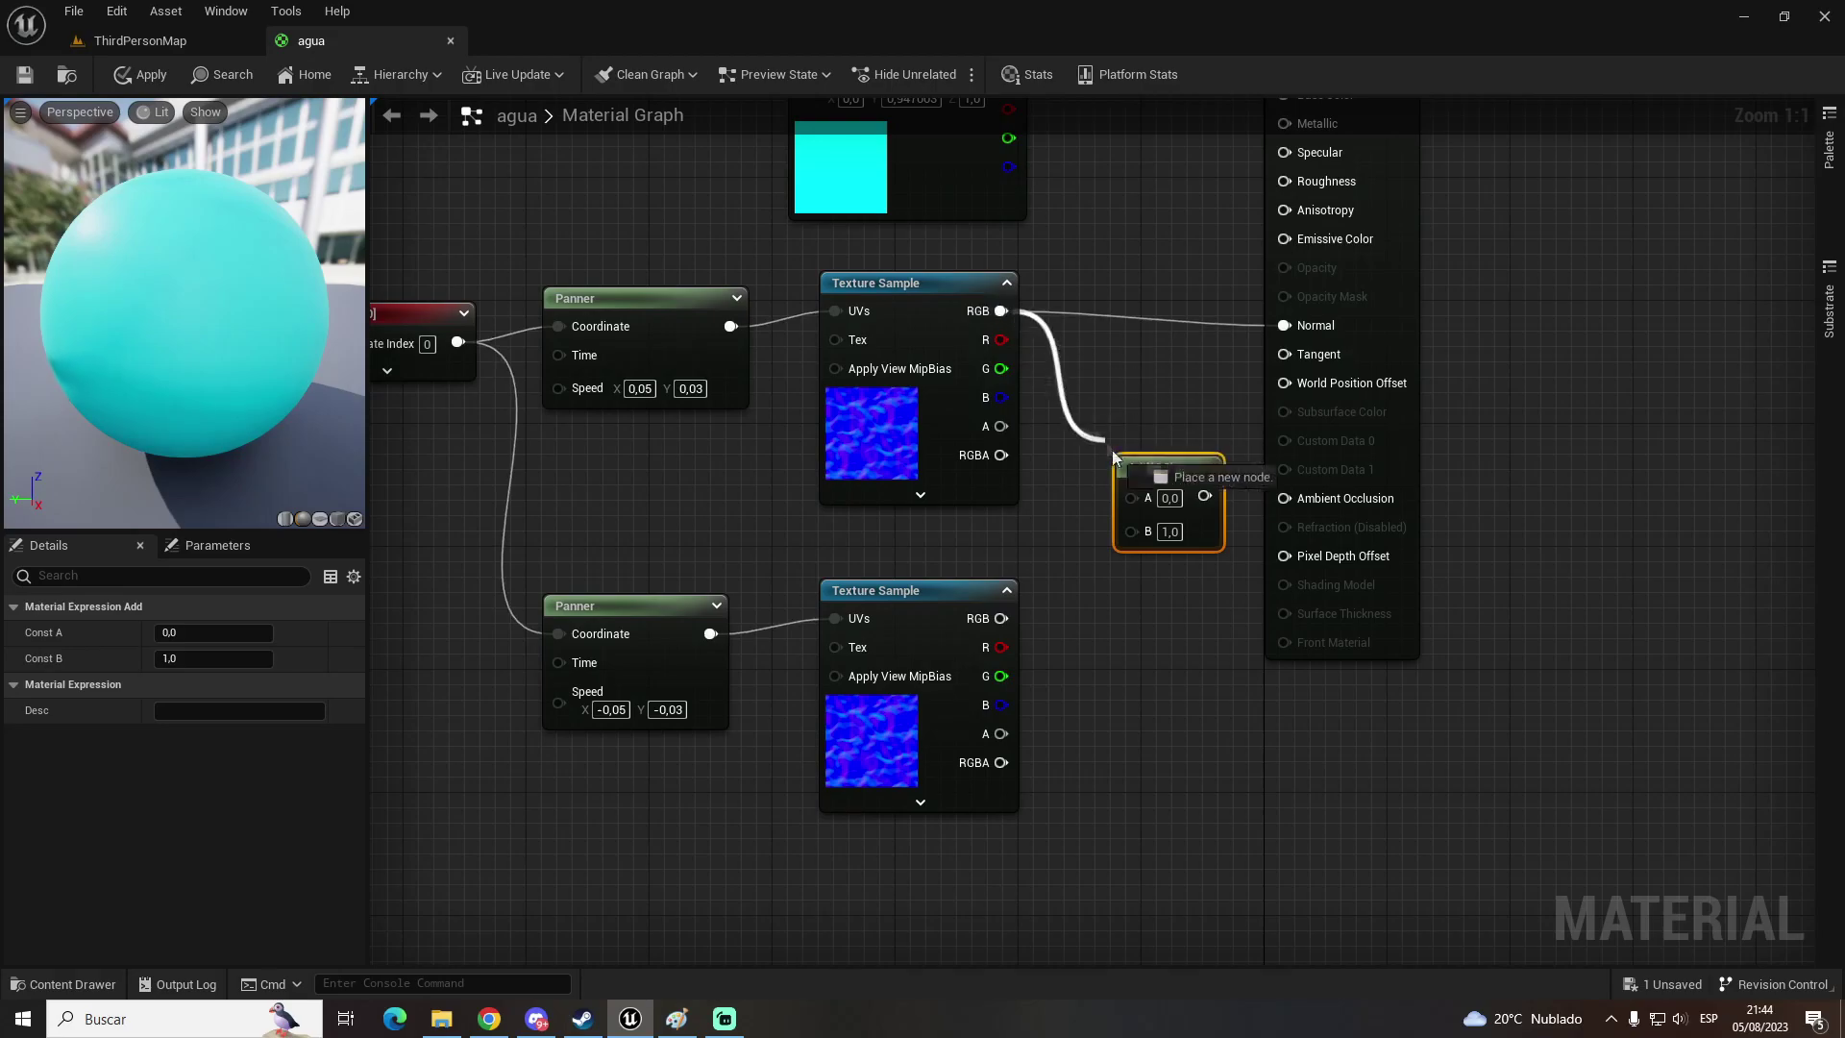
{"action": "left_click_drag", "start_coordinate": [1011, 319], "coordinate": [1133, 495]}
{"action": "mouse_move", "coordinate": [999, 622]}
{"action": "left_mouse_down"}
{"action": "mouse_move", "coordinate": [1133, 532]}
{"action": "mouse_move", "coordinate": [1283, 324]}
{"action": "left_mouse_up"}
Step: Apply the two-normal Add setup and check the rippling pool in ThirdPersonMap
{"action": "key", "text": "Home"}
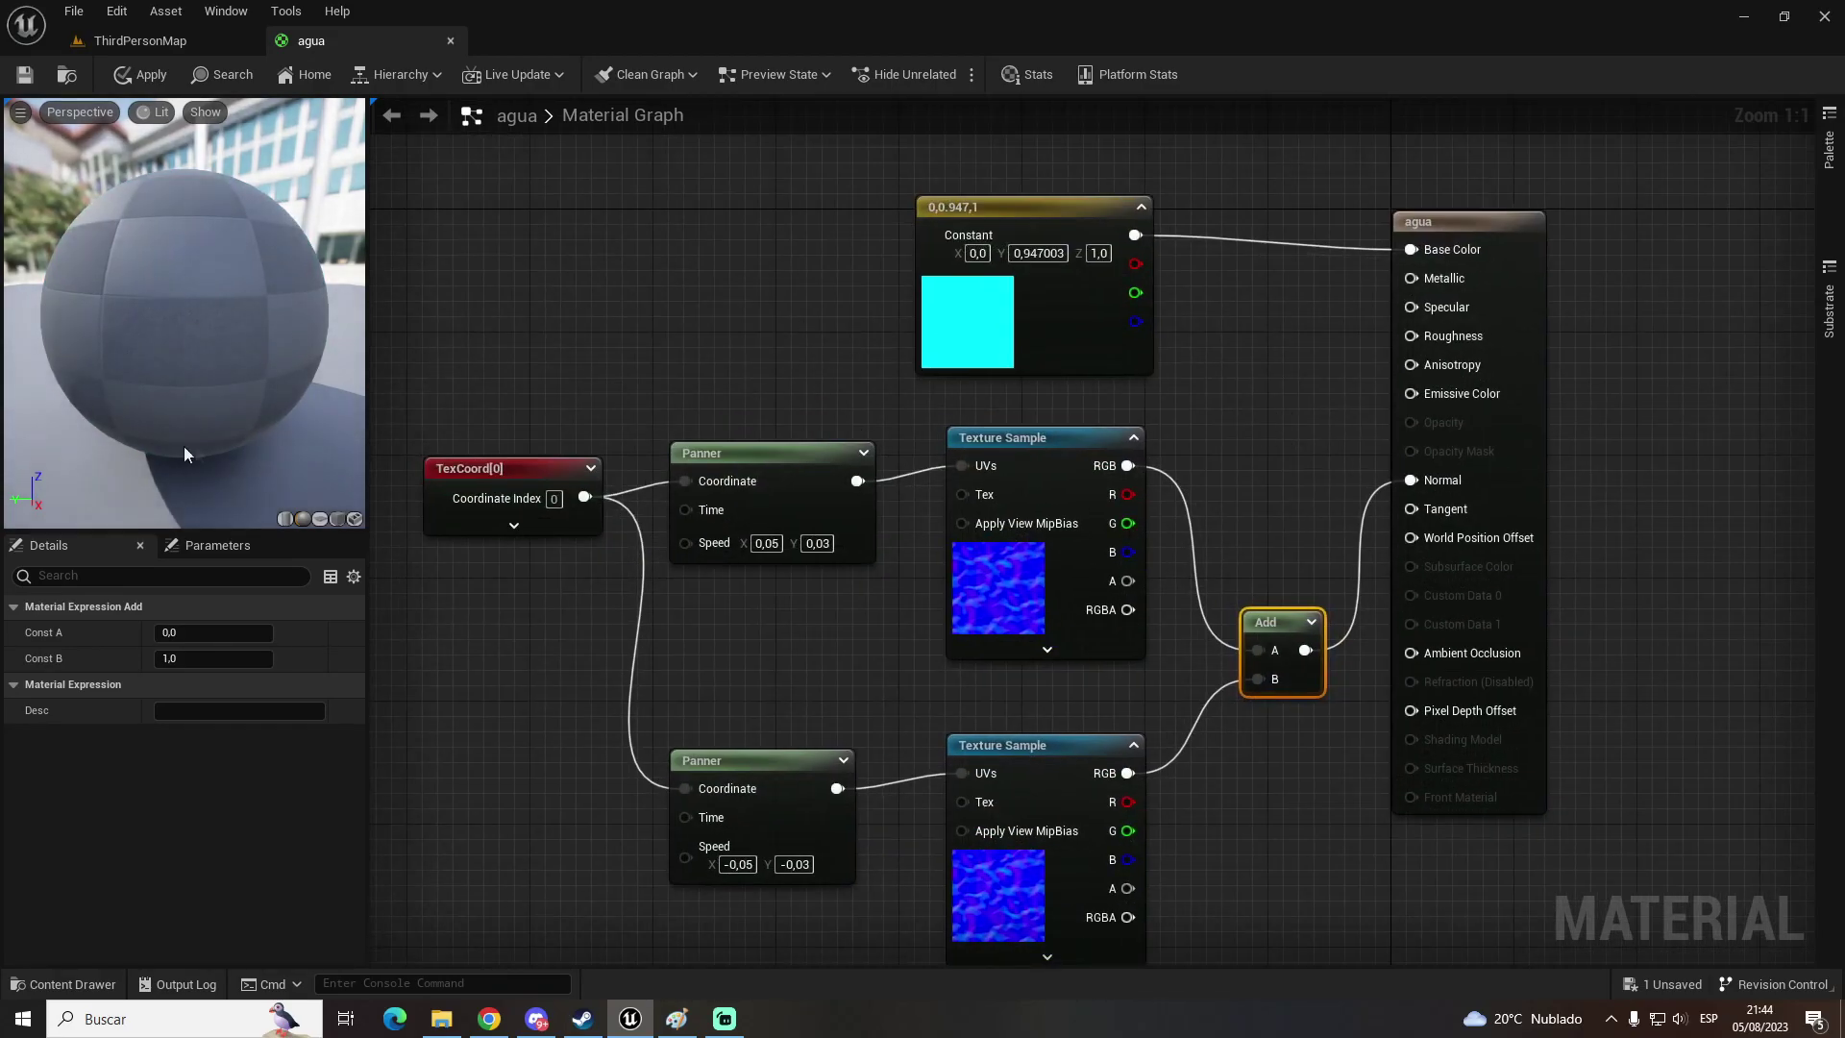
{"action": "left_click", "coordinate": [148, 77]}
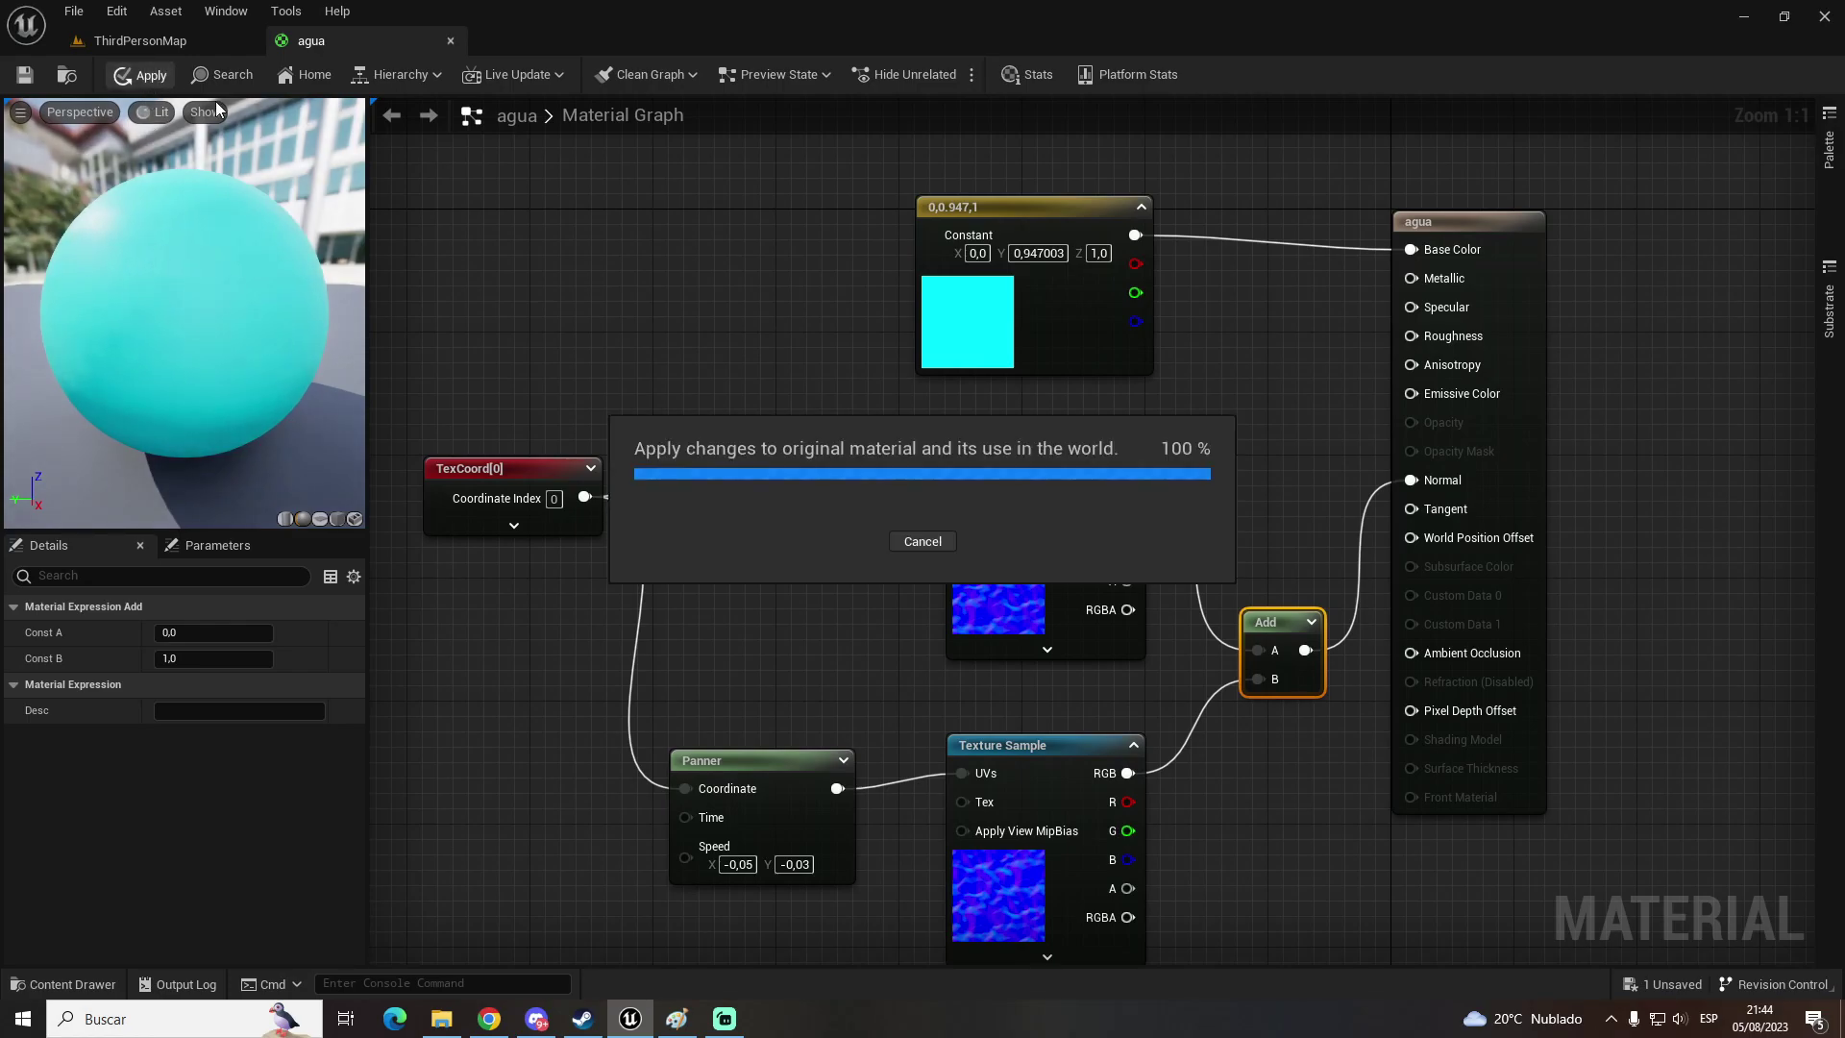
{"action": "left_click", "coordinate": [173, 44]}
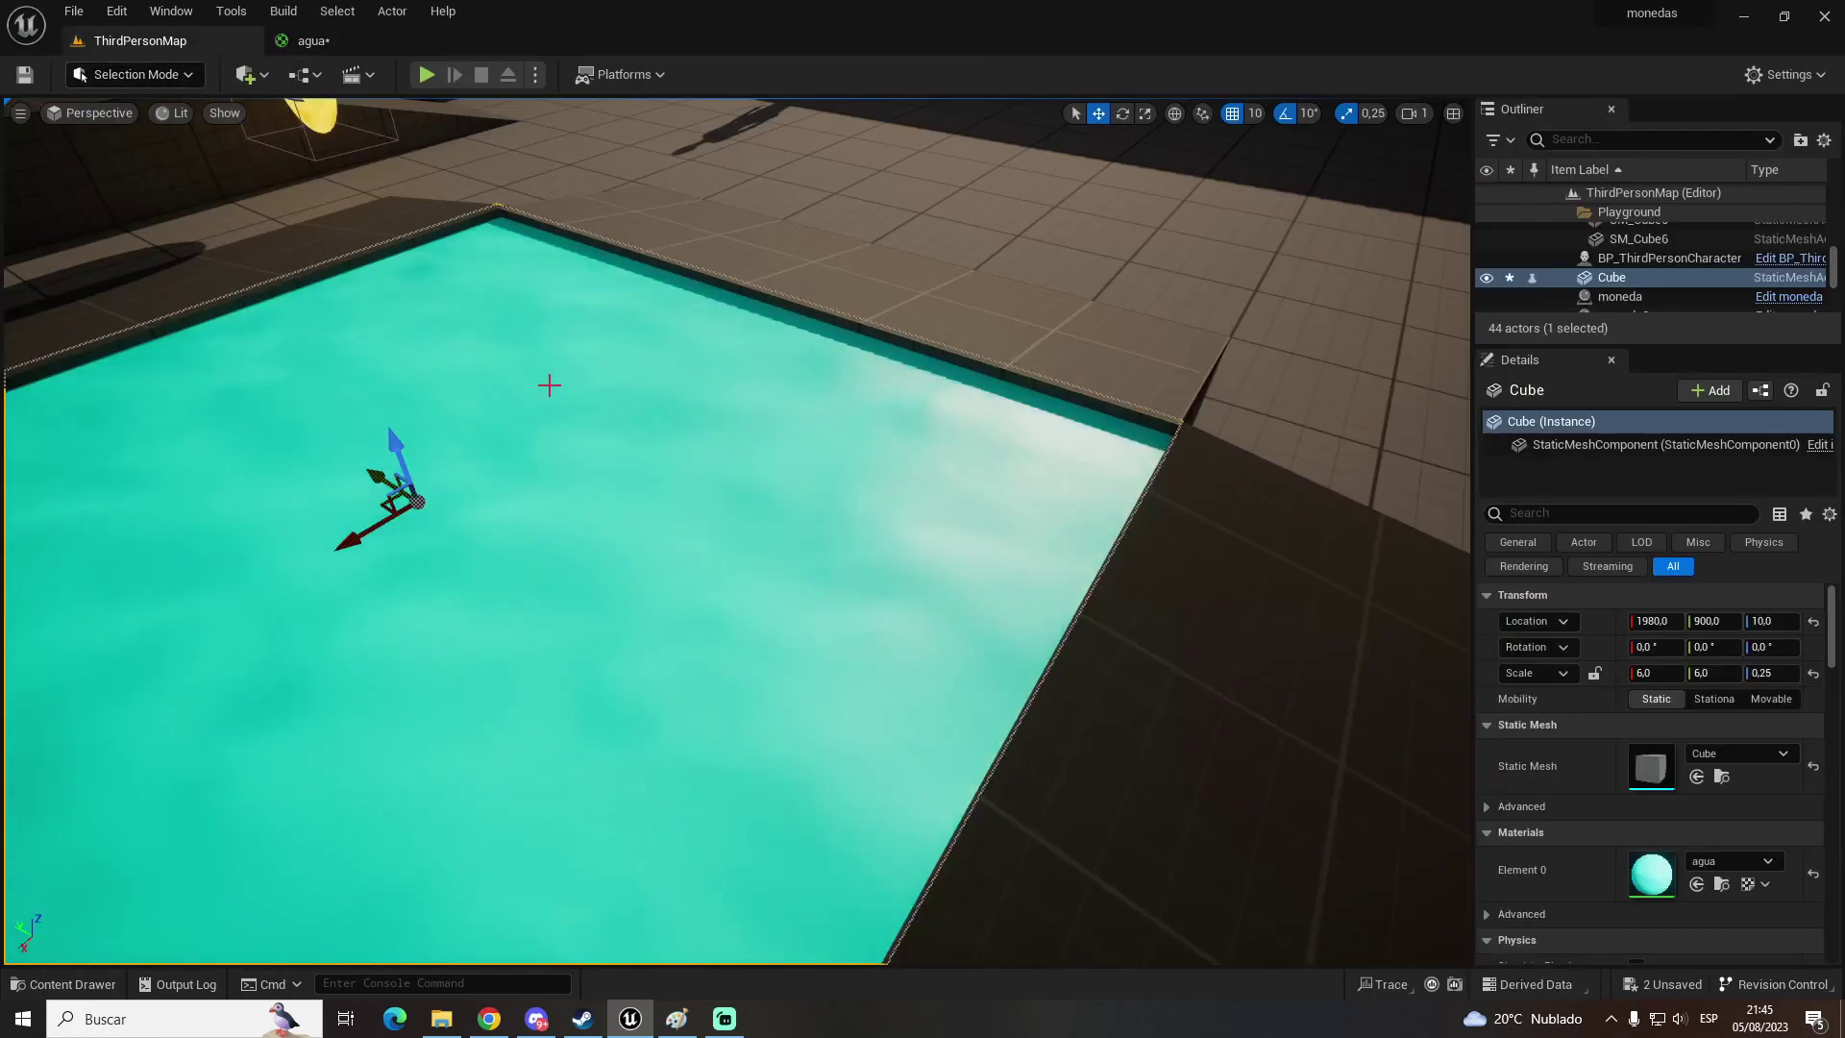
{"action": "right_click_drag", "start_coordinate": [548, 385], "coordinate": [519, 317]}
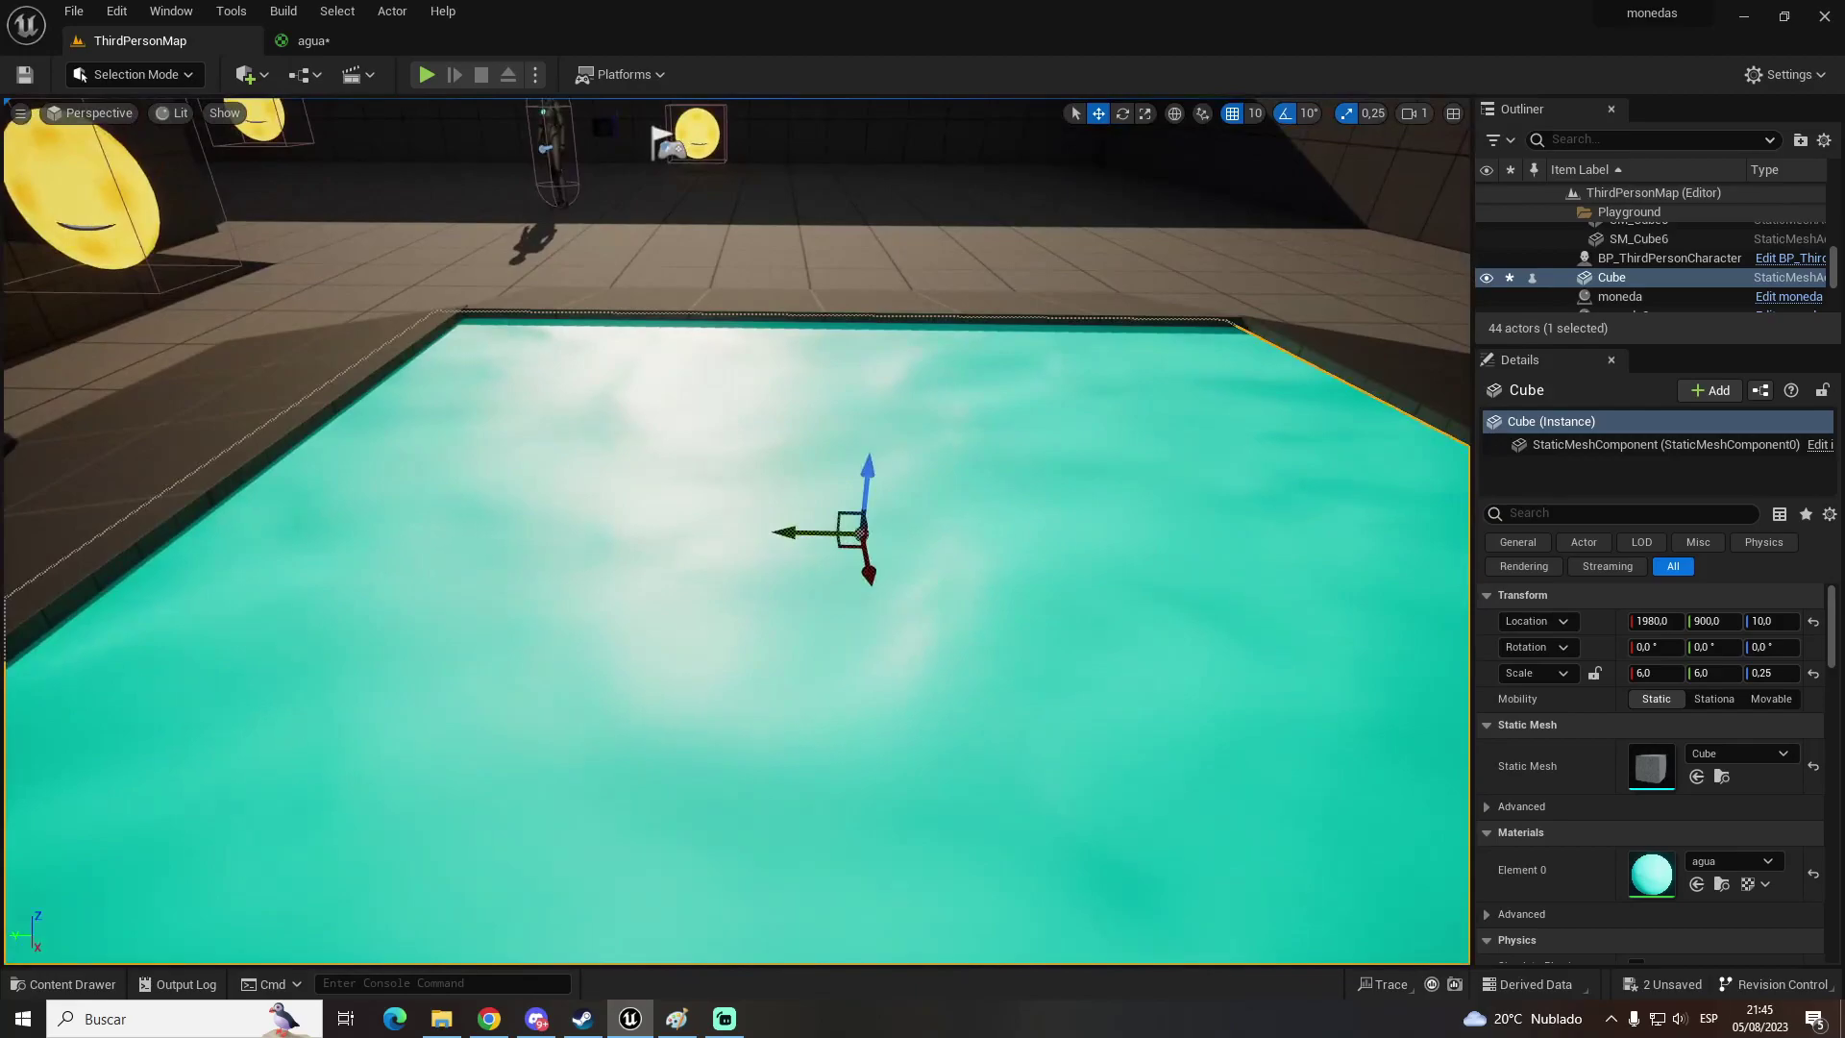
{"action": "left_click", "coordinate": [307, 41]}
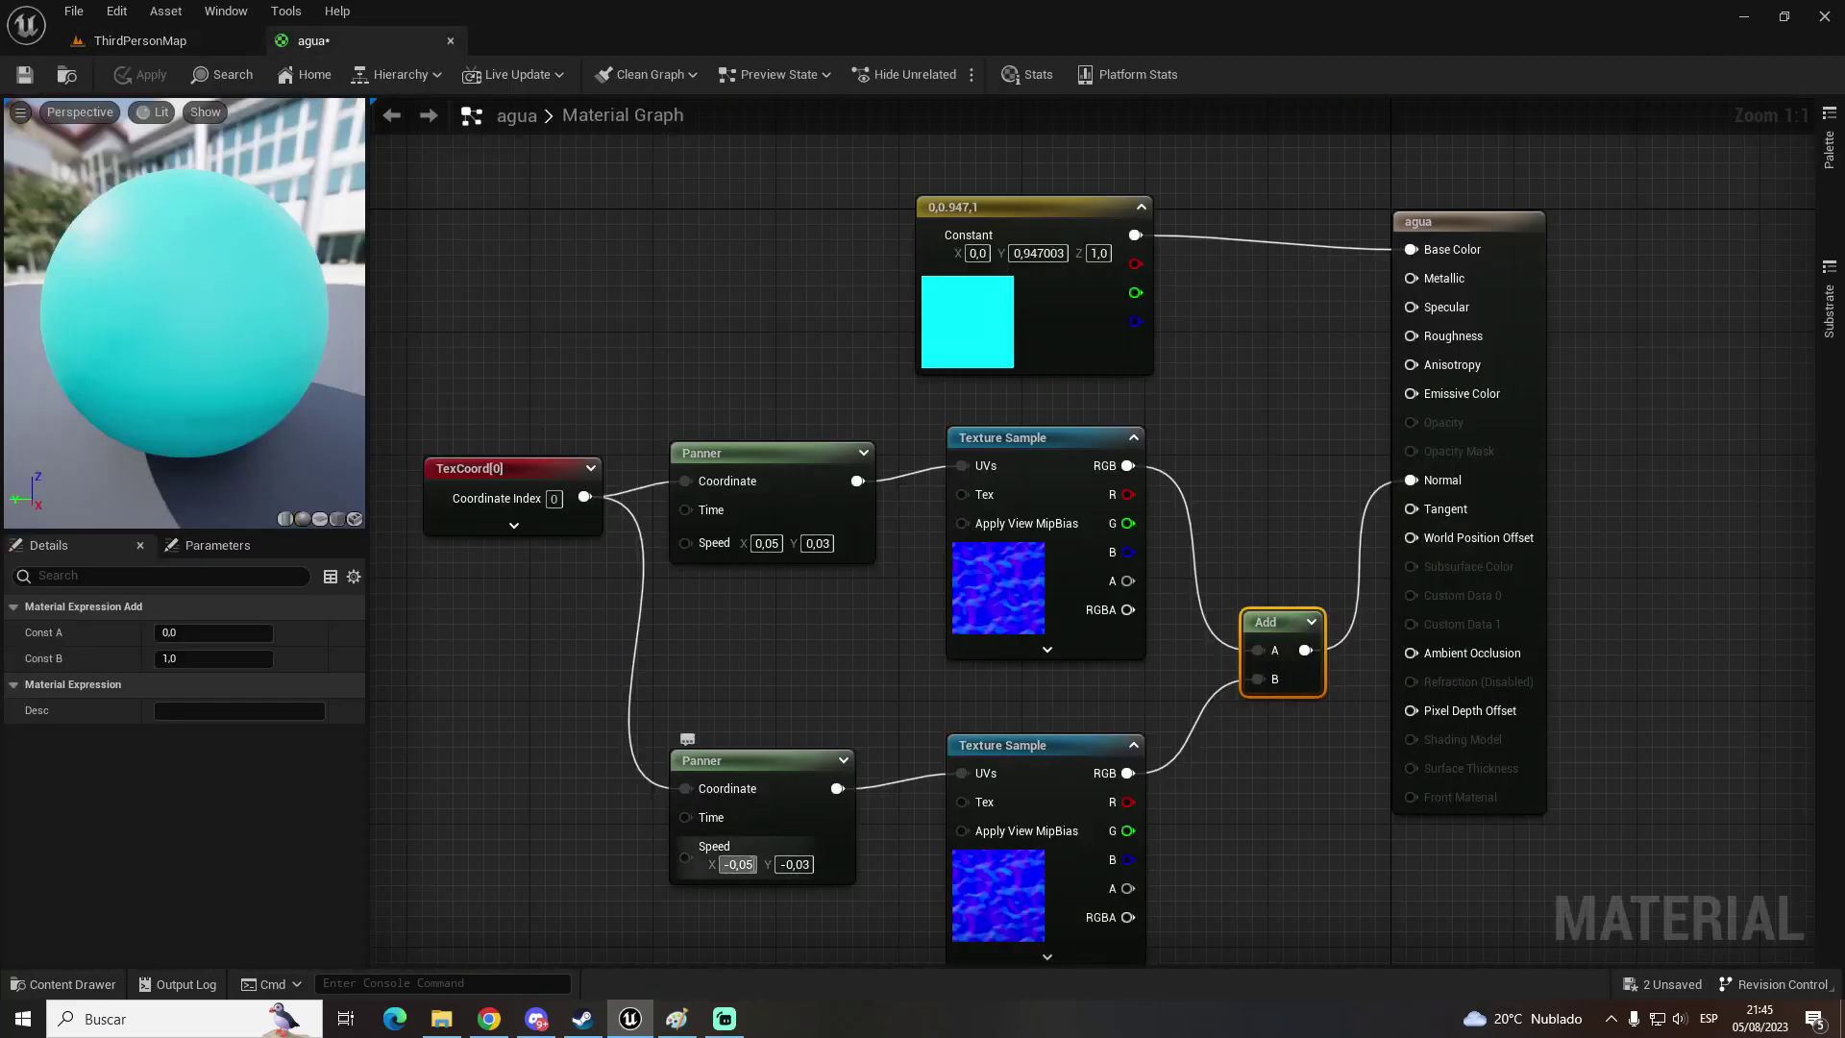
Step: Change the lower Panner speed to -0,1 by -0,2, apply, and check the pool
{"action": "type", "text": "-0,1"}
{"action": "key", "text": "Tab"}
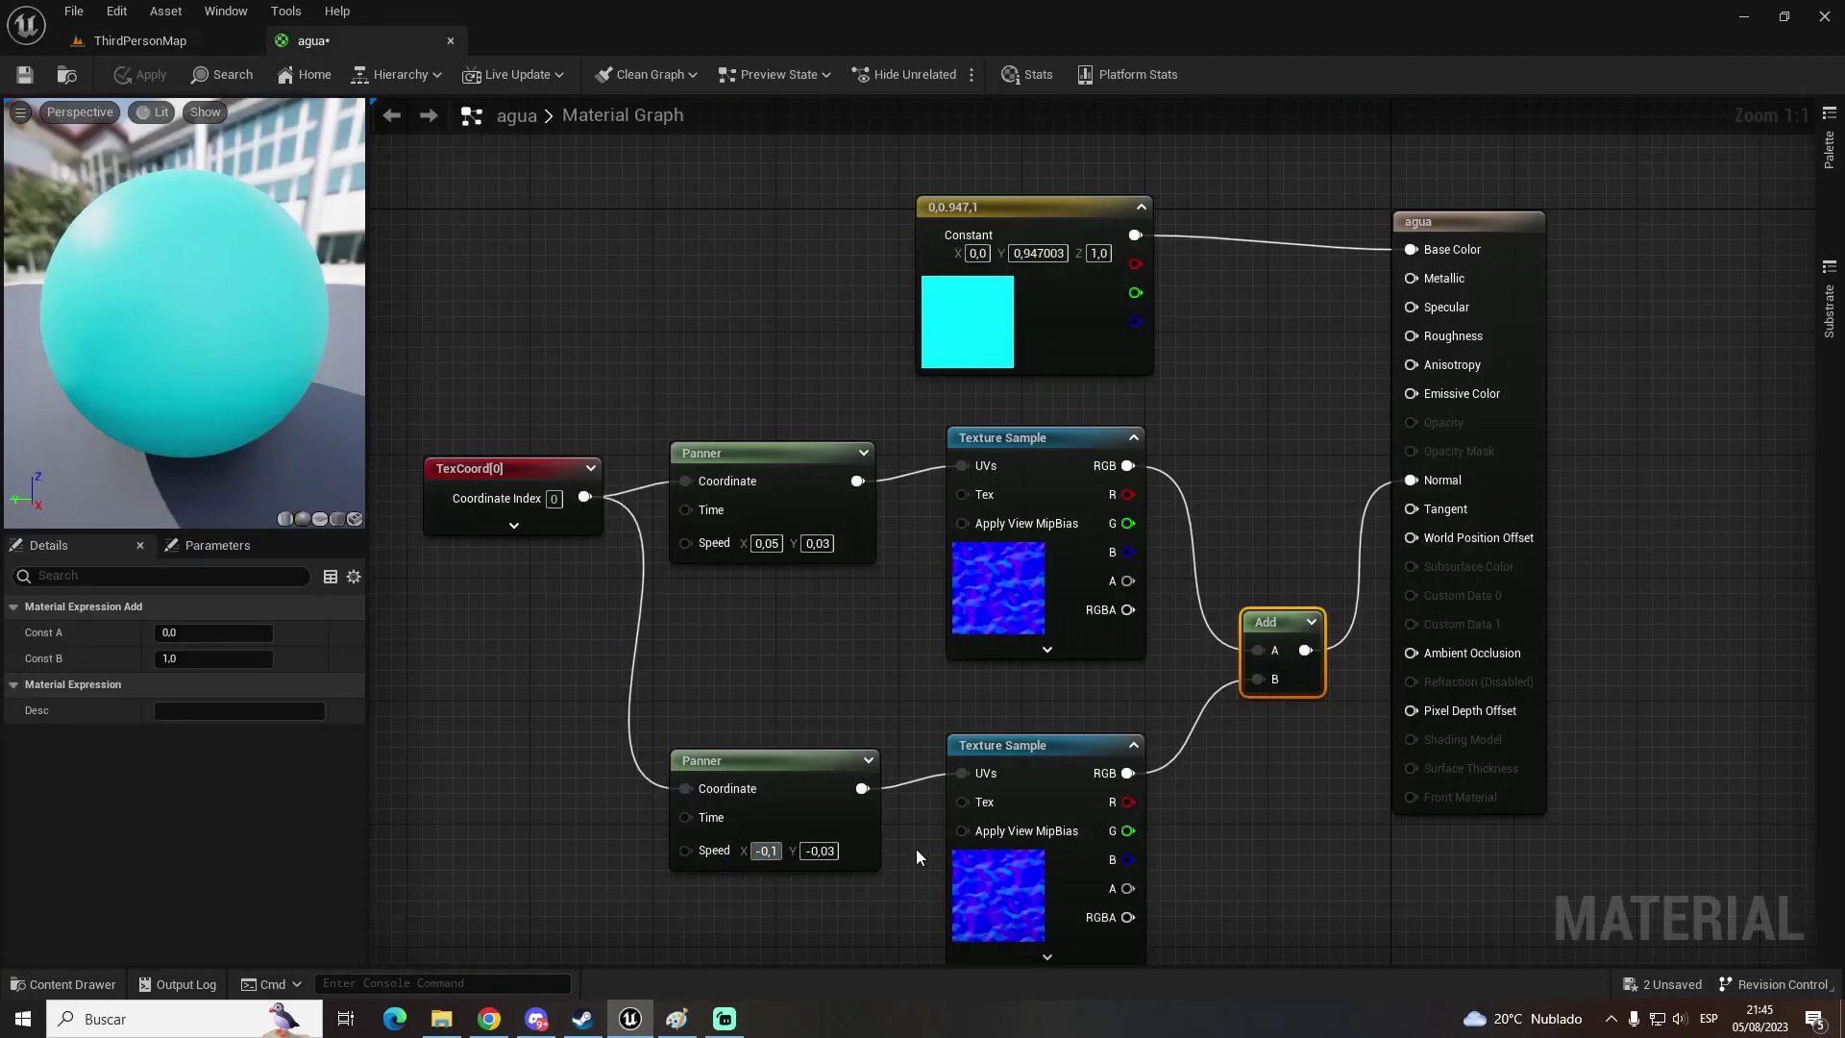
{"action": "left_click", "coordinate": [815, 845]}
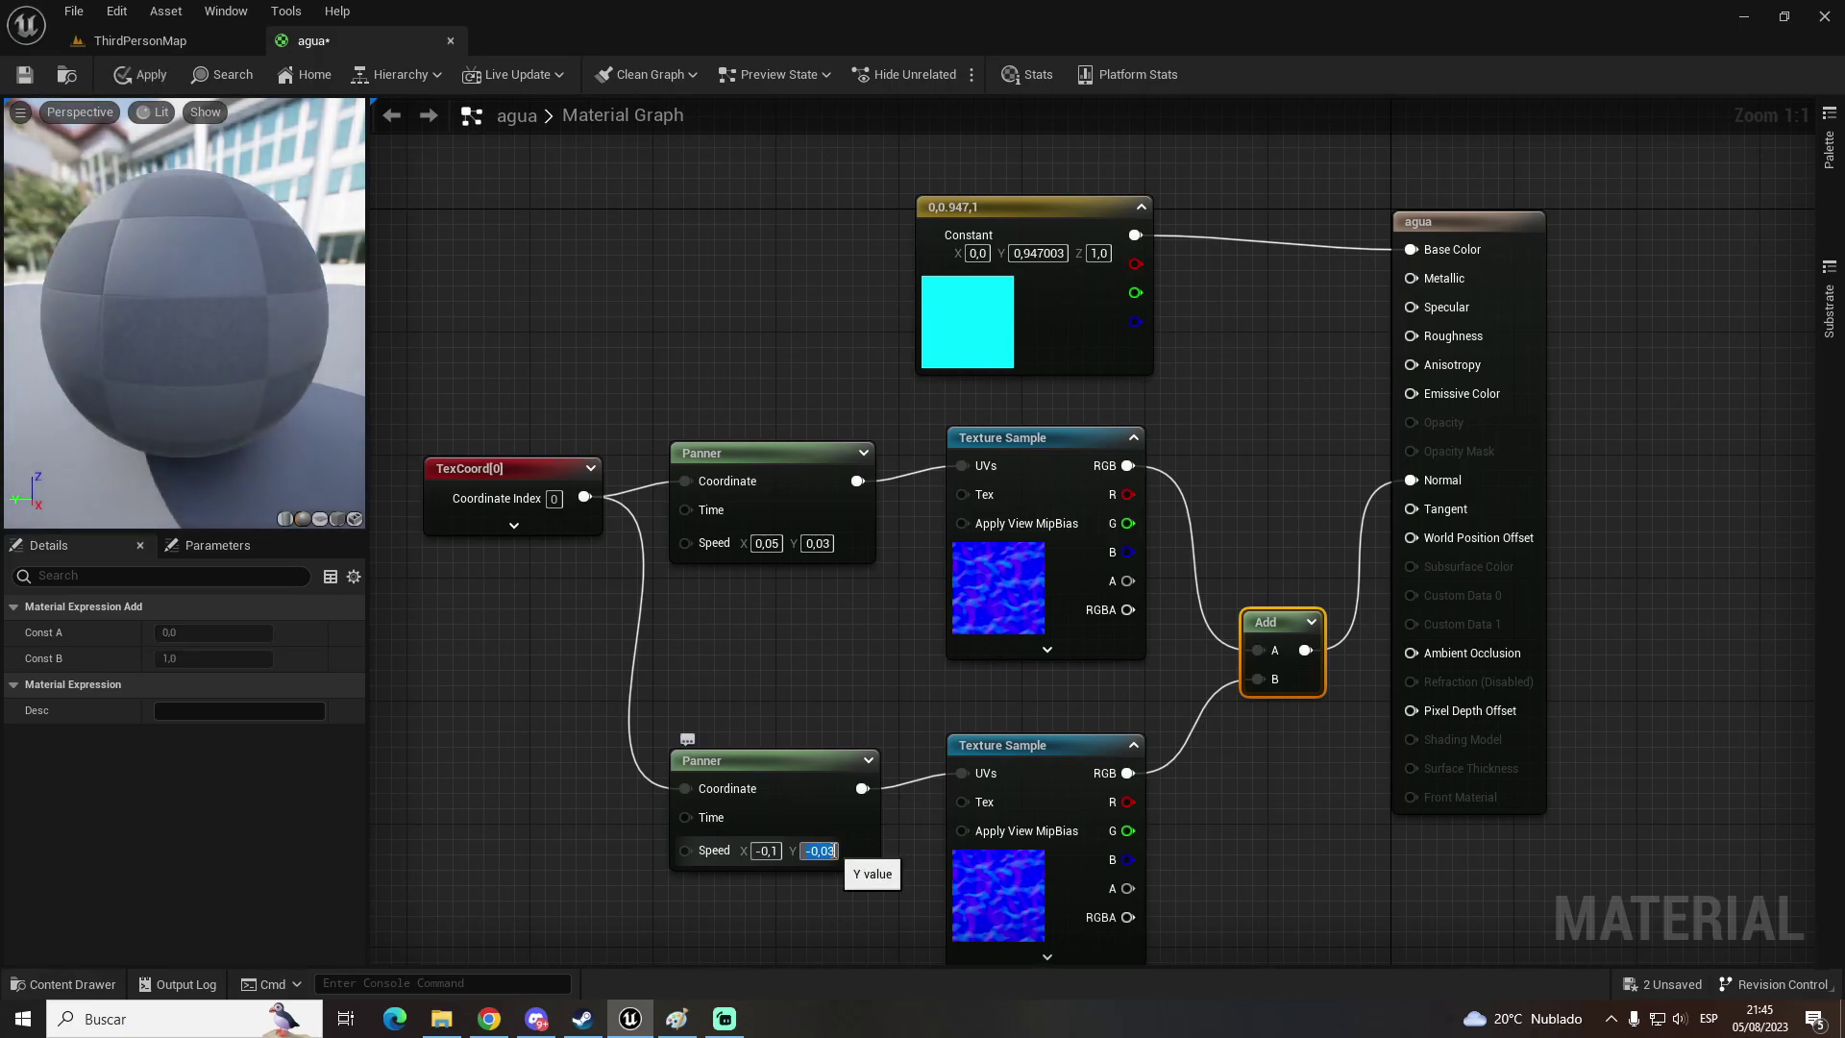
{"action": "type", "text": "-0,2"}
{"action": "key", "text": "Return"}
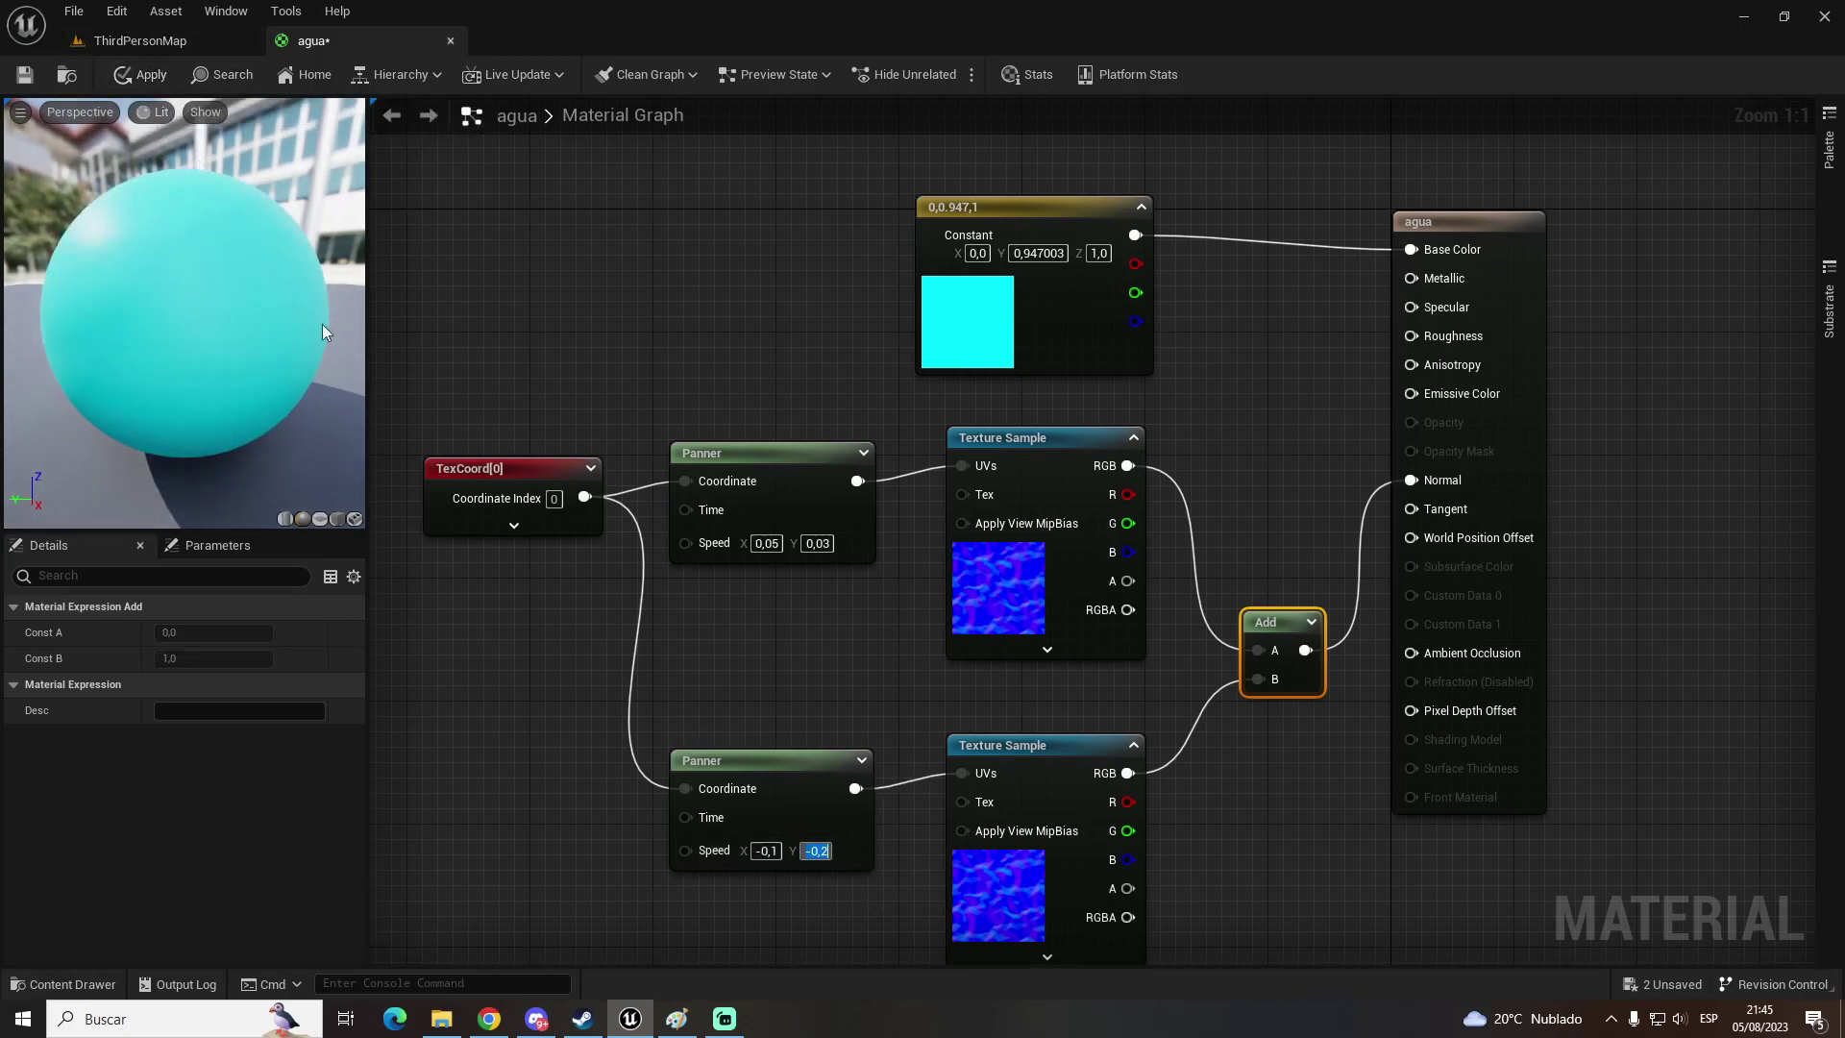
{"action": "left_click", "coordinate": [435, 591]}
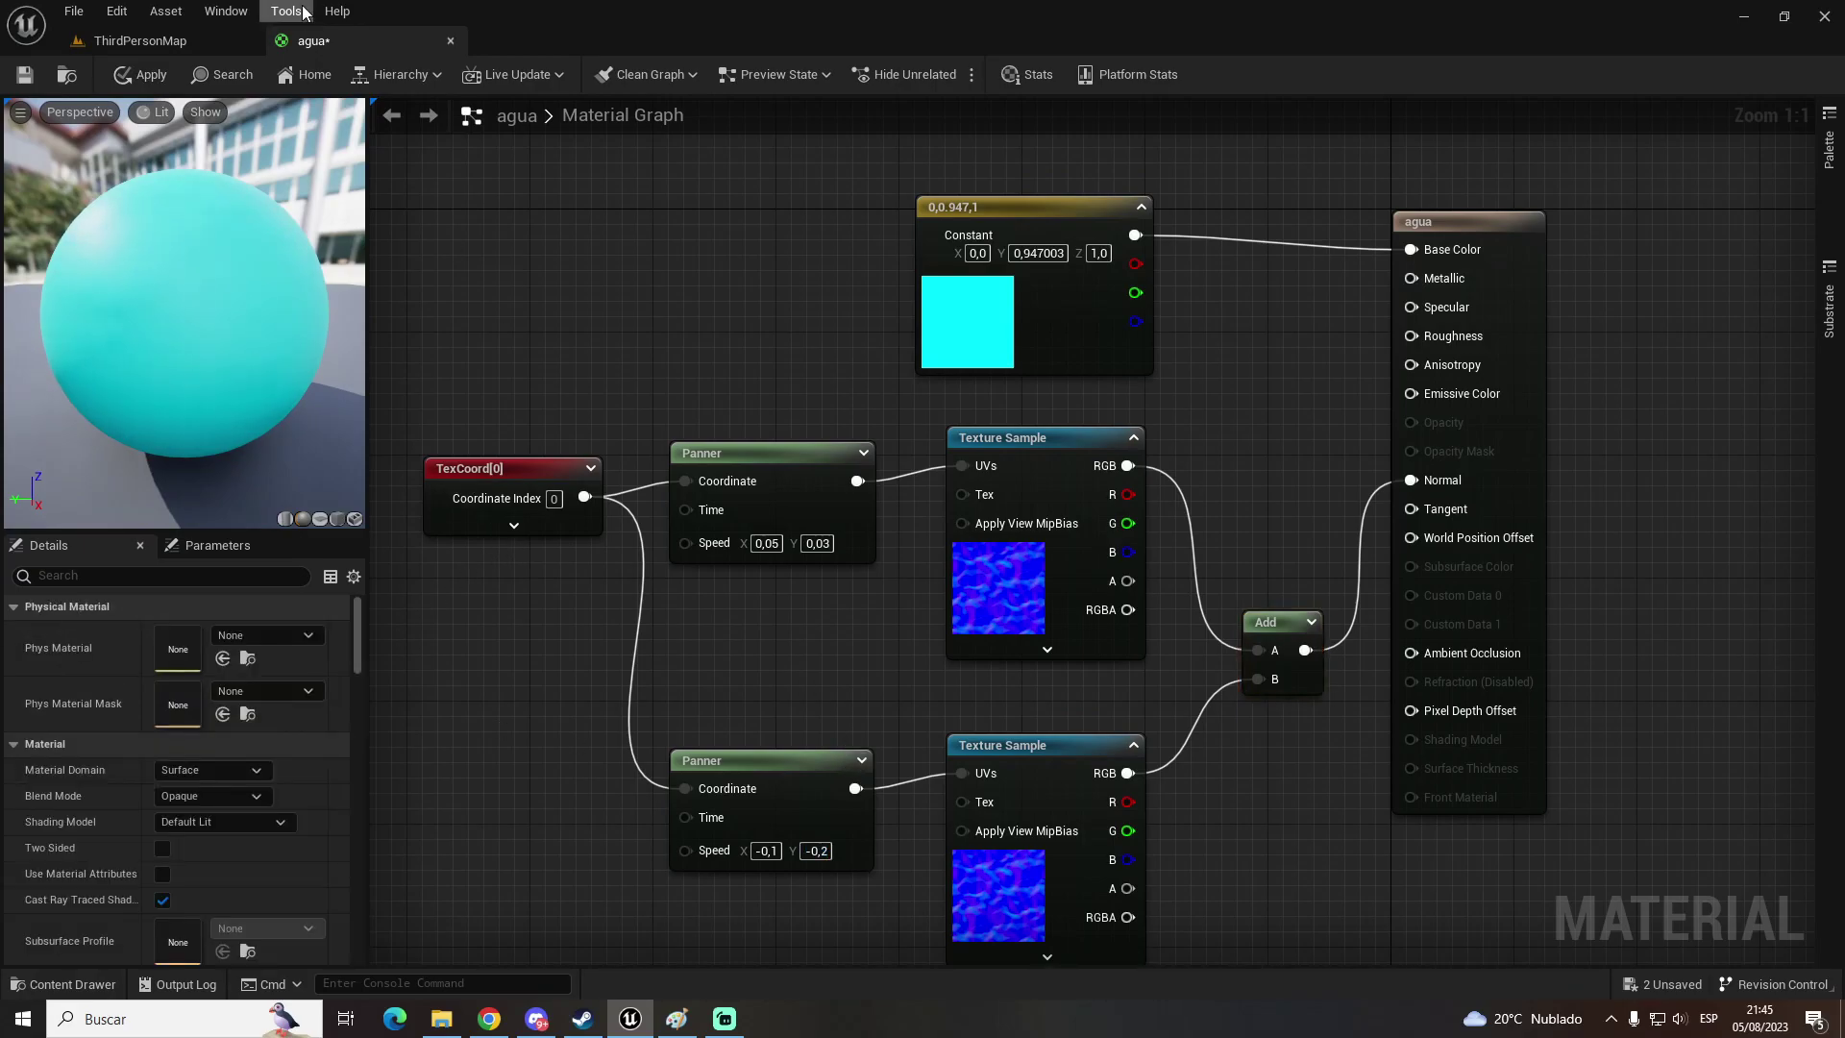
{"action": "left_click", "coordinate": [135, 74]}
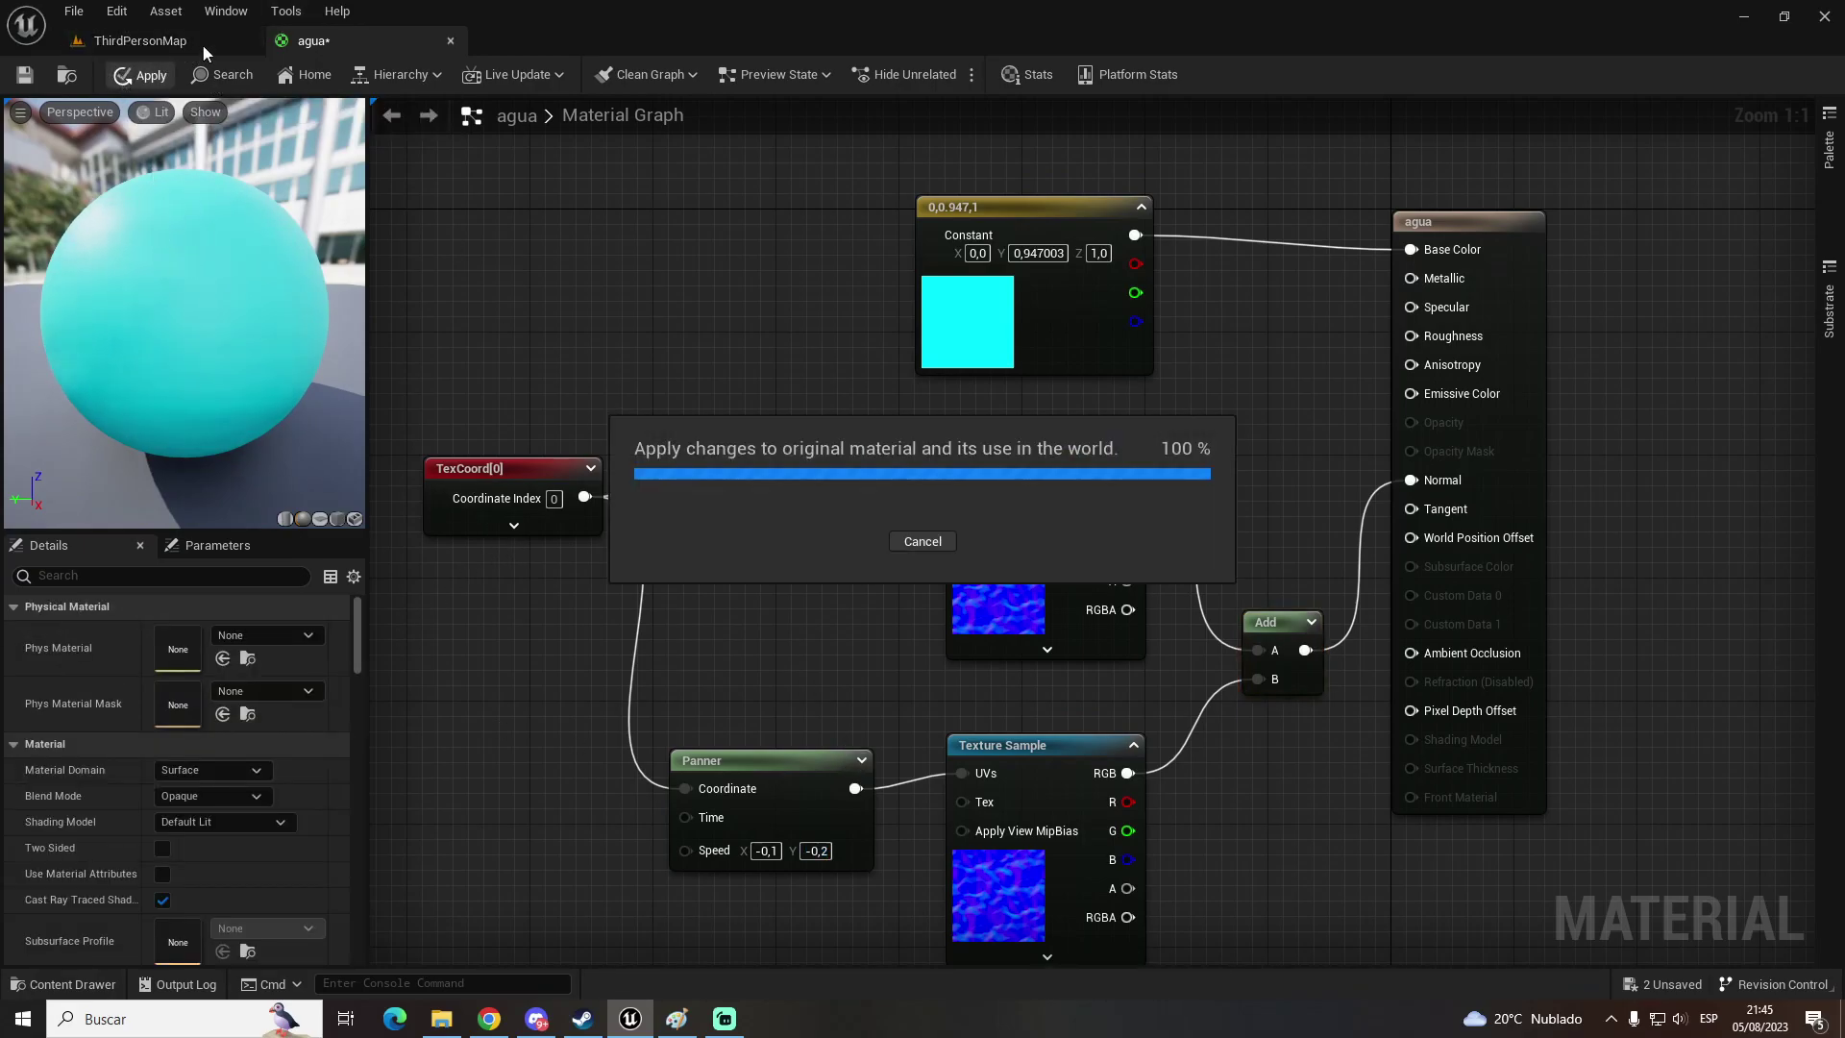
{"action": "left_click", "coordinate": [202, 42]}
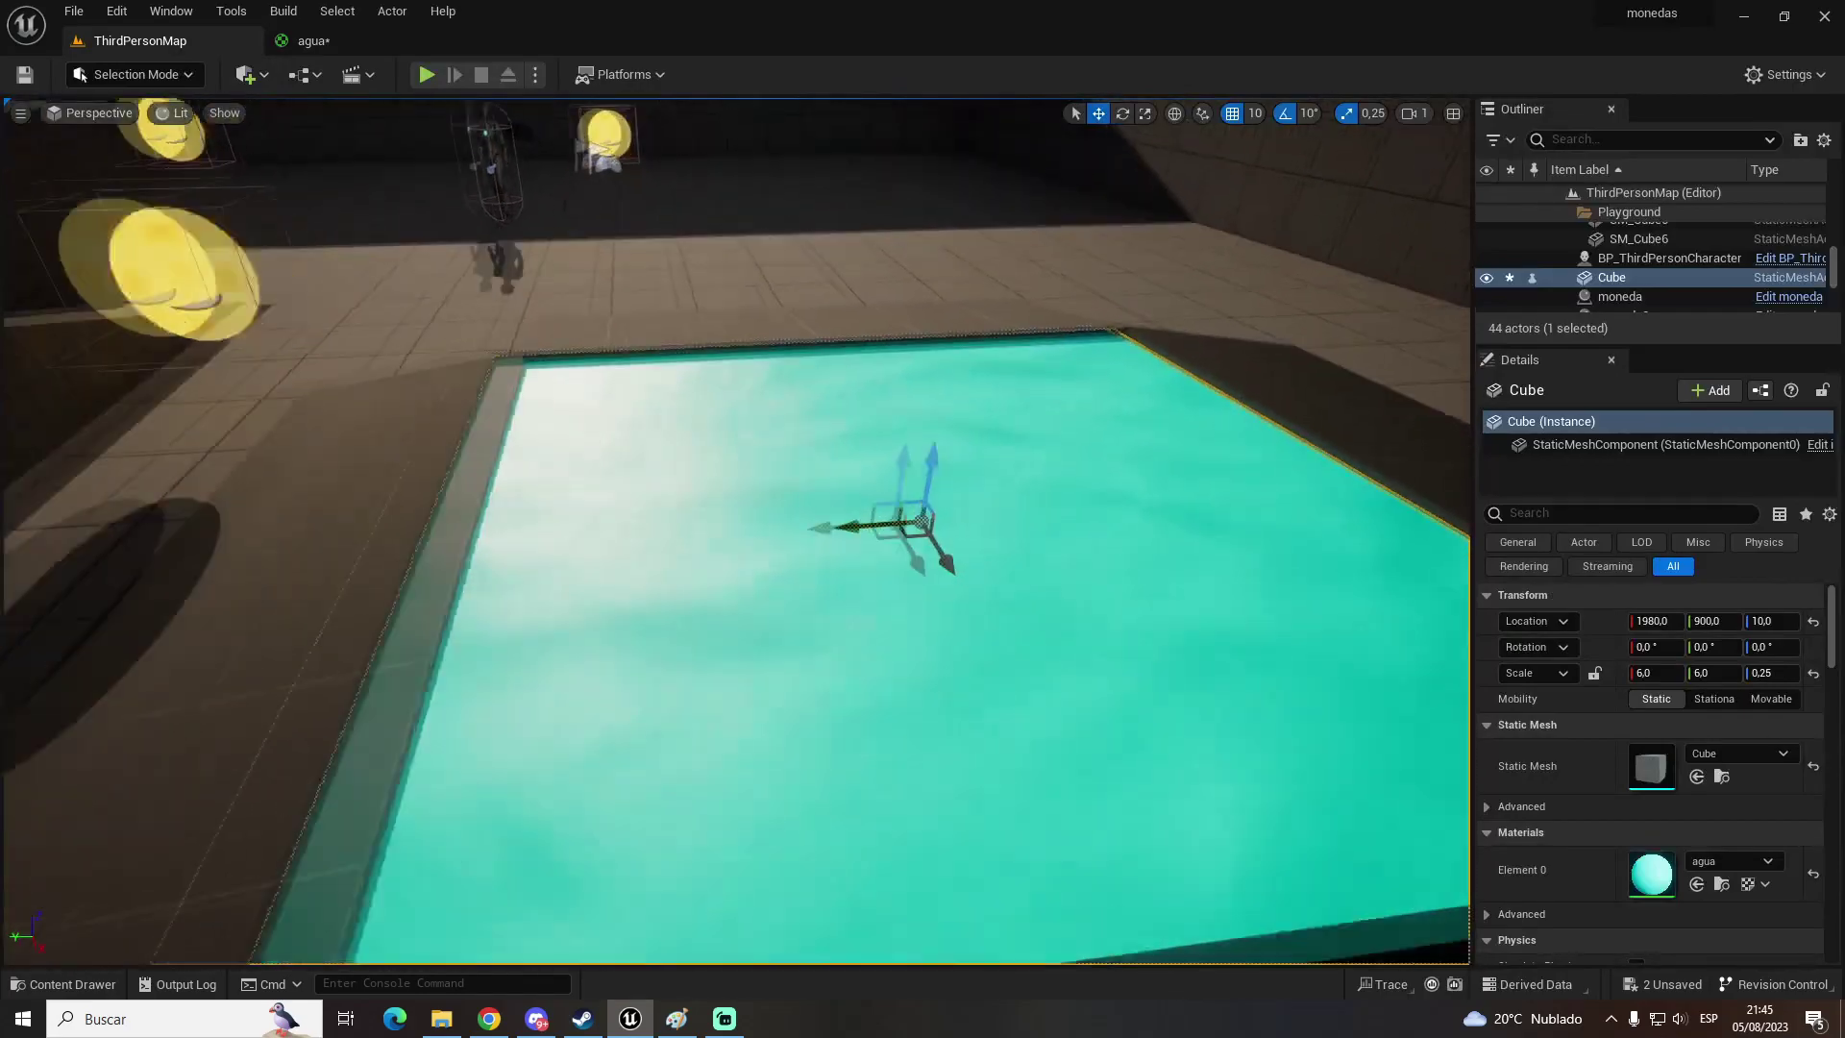
{"action": "mouse_move", "coordinate": [735, 529]}
{"action": "right_mouse_down"}
{"action": "mouse_move", "coordinate": [673, 538]}
{"action": "mouse_move", "coordinate": [790, 461]}
{"action": "mouse_move", "coordinate": [807, 321]}
{"action": "right_mouse_up"}
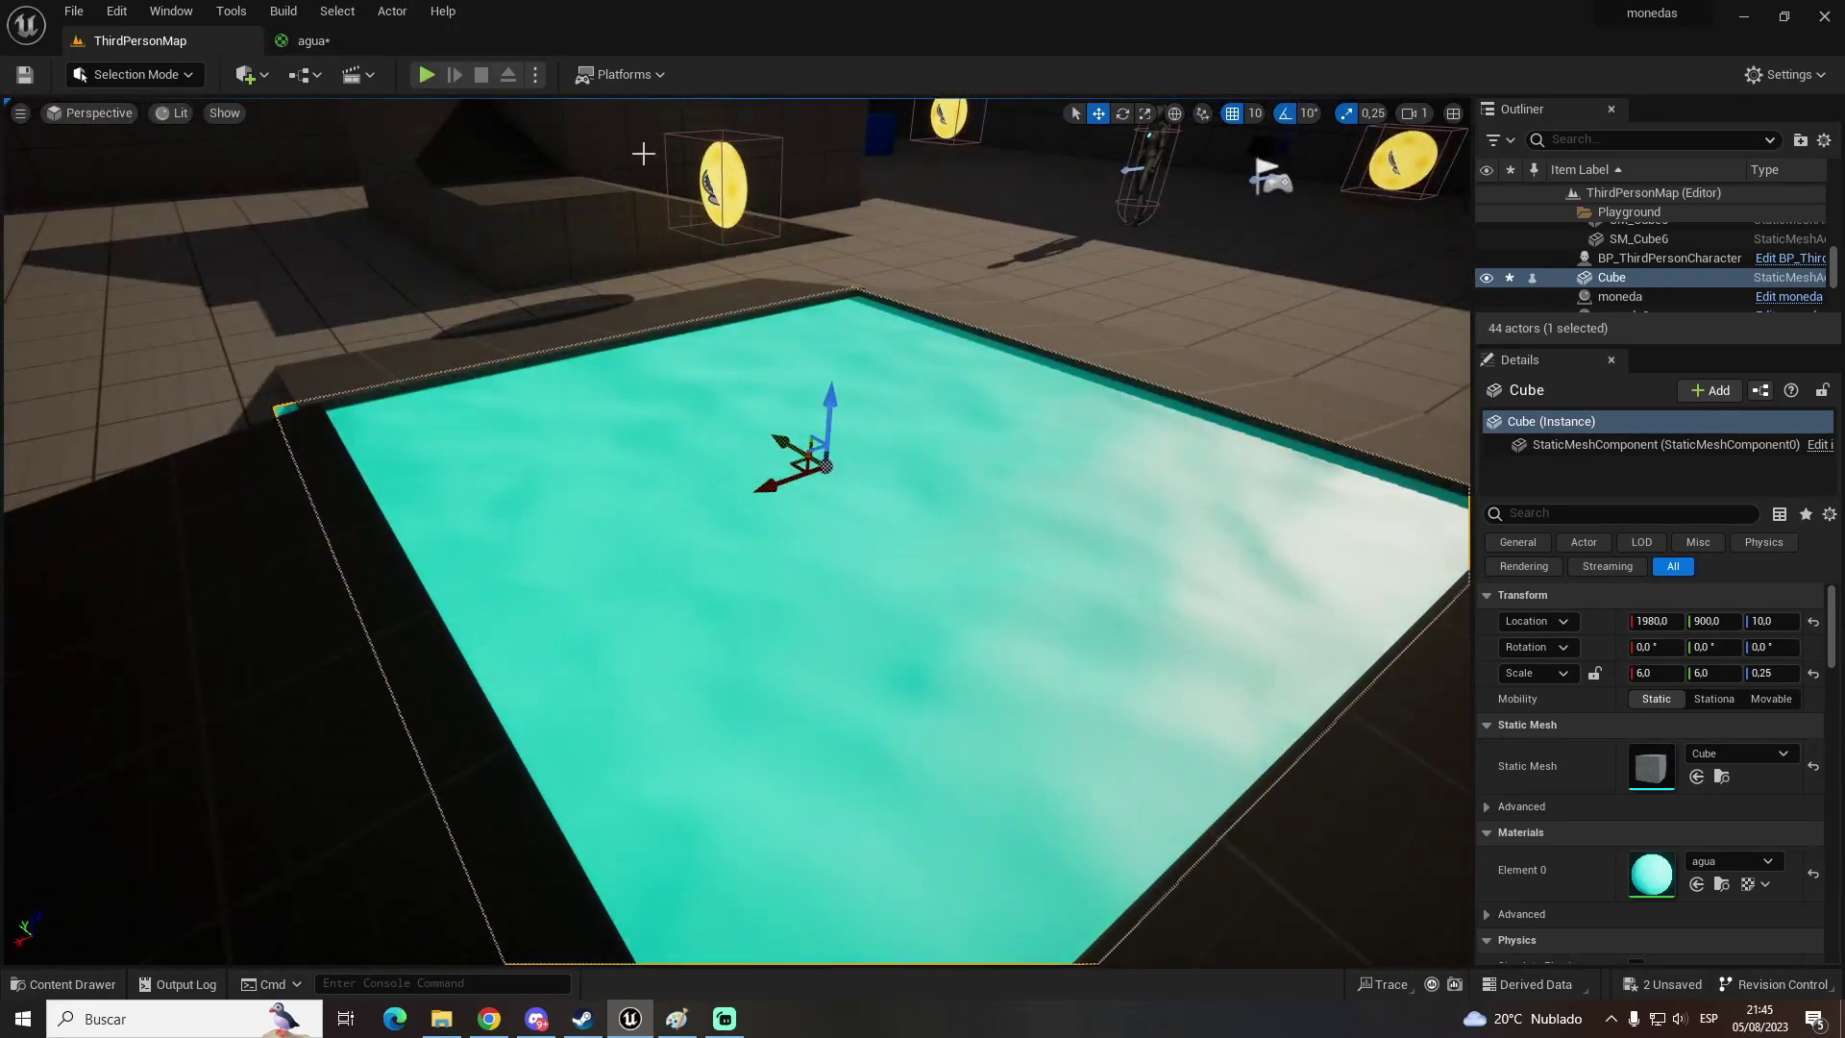
{"action": "left_click", "coordinate": [360, 44]}
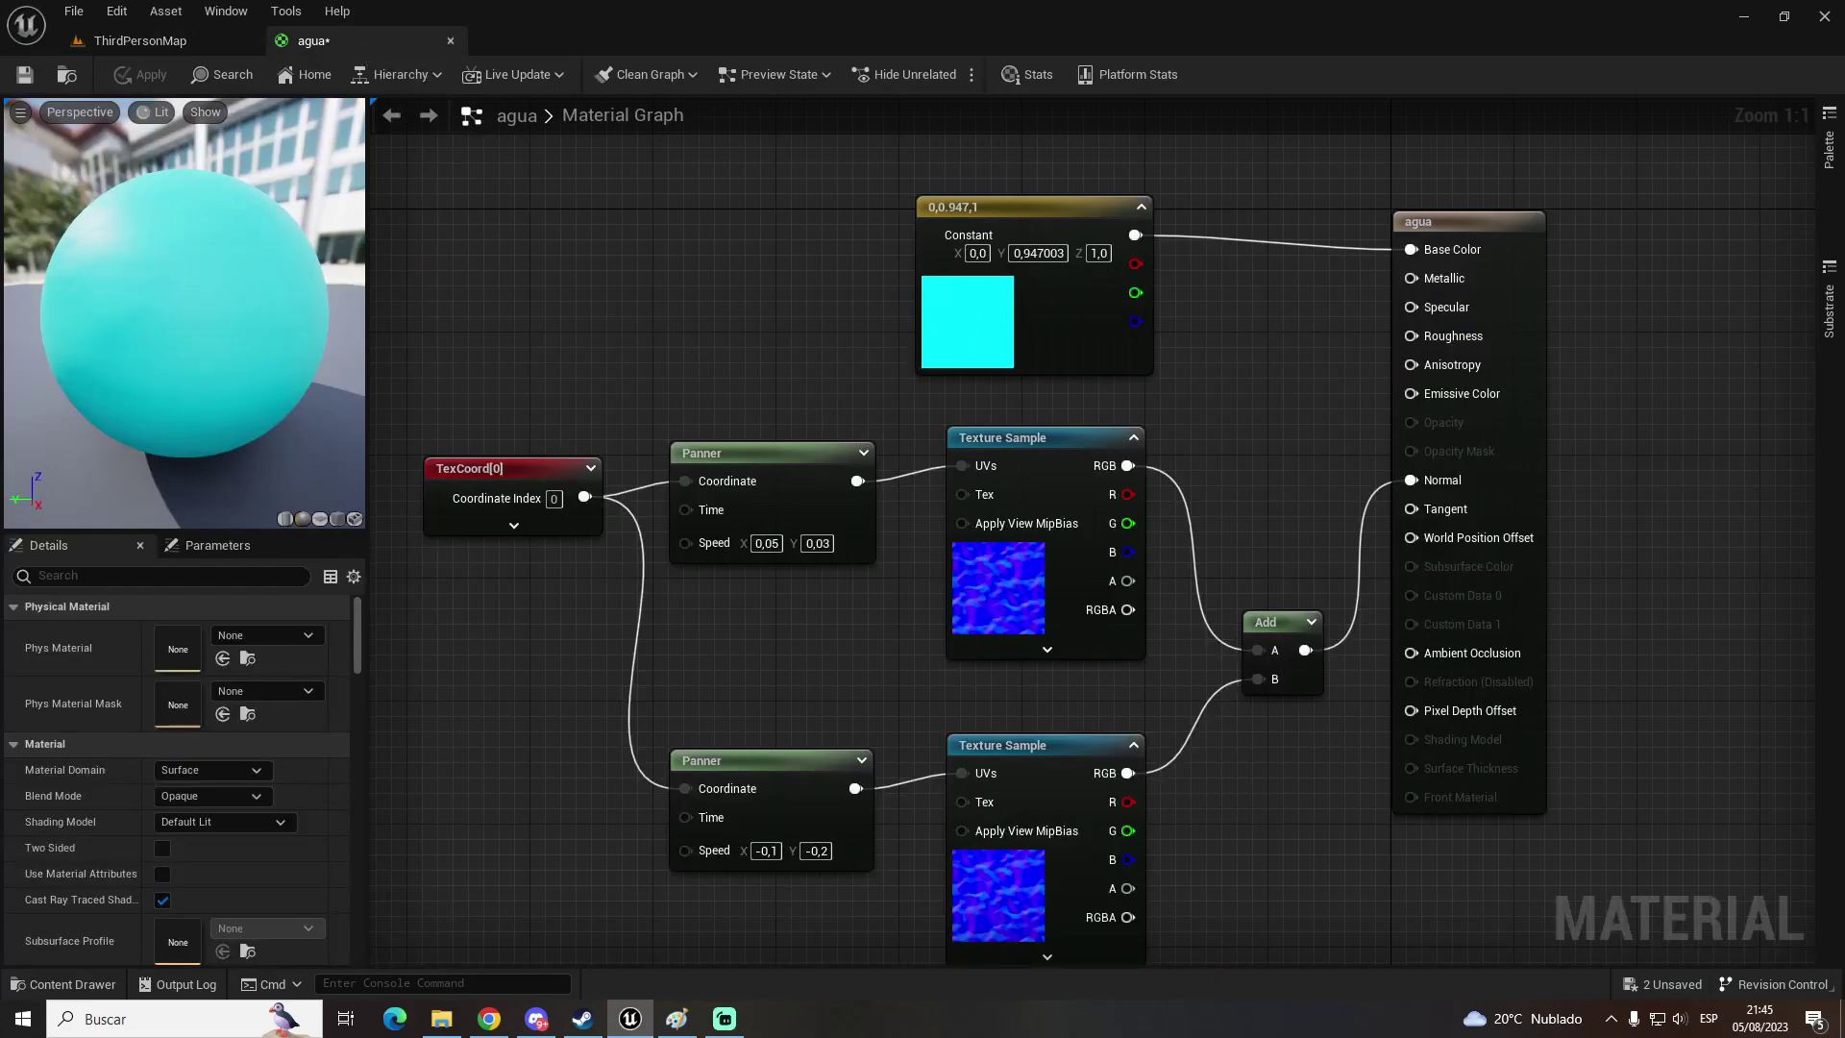
Step: Duplicate the cyan constant and make the copy a deeper blue (0, 0.378, 1)
{"action": "right_click_drag", "start_coordinate": [989, 222], "coordinate": [809, 454]}
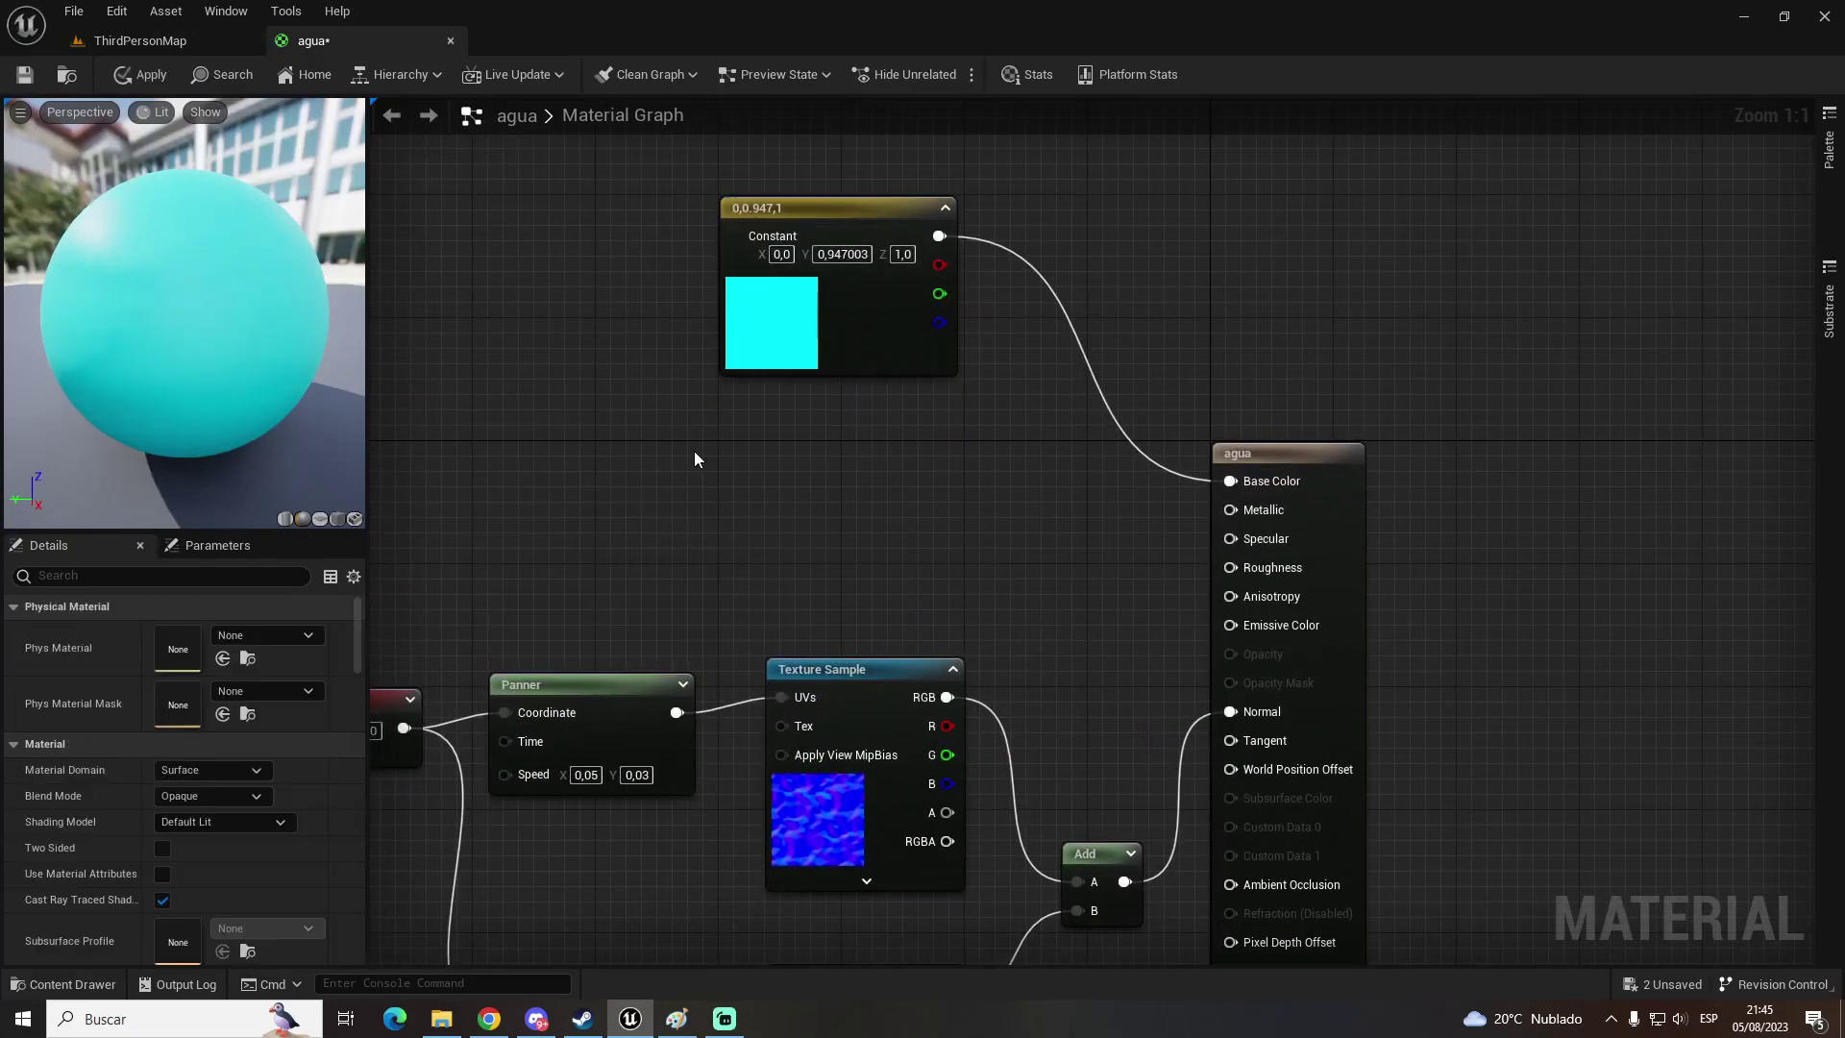
{"action": "right_click_drag", "start_coordinate": [693, 451], "coordinate": [789, 556]}
{"action": "key", "text": "ctrl+d"}
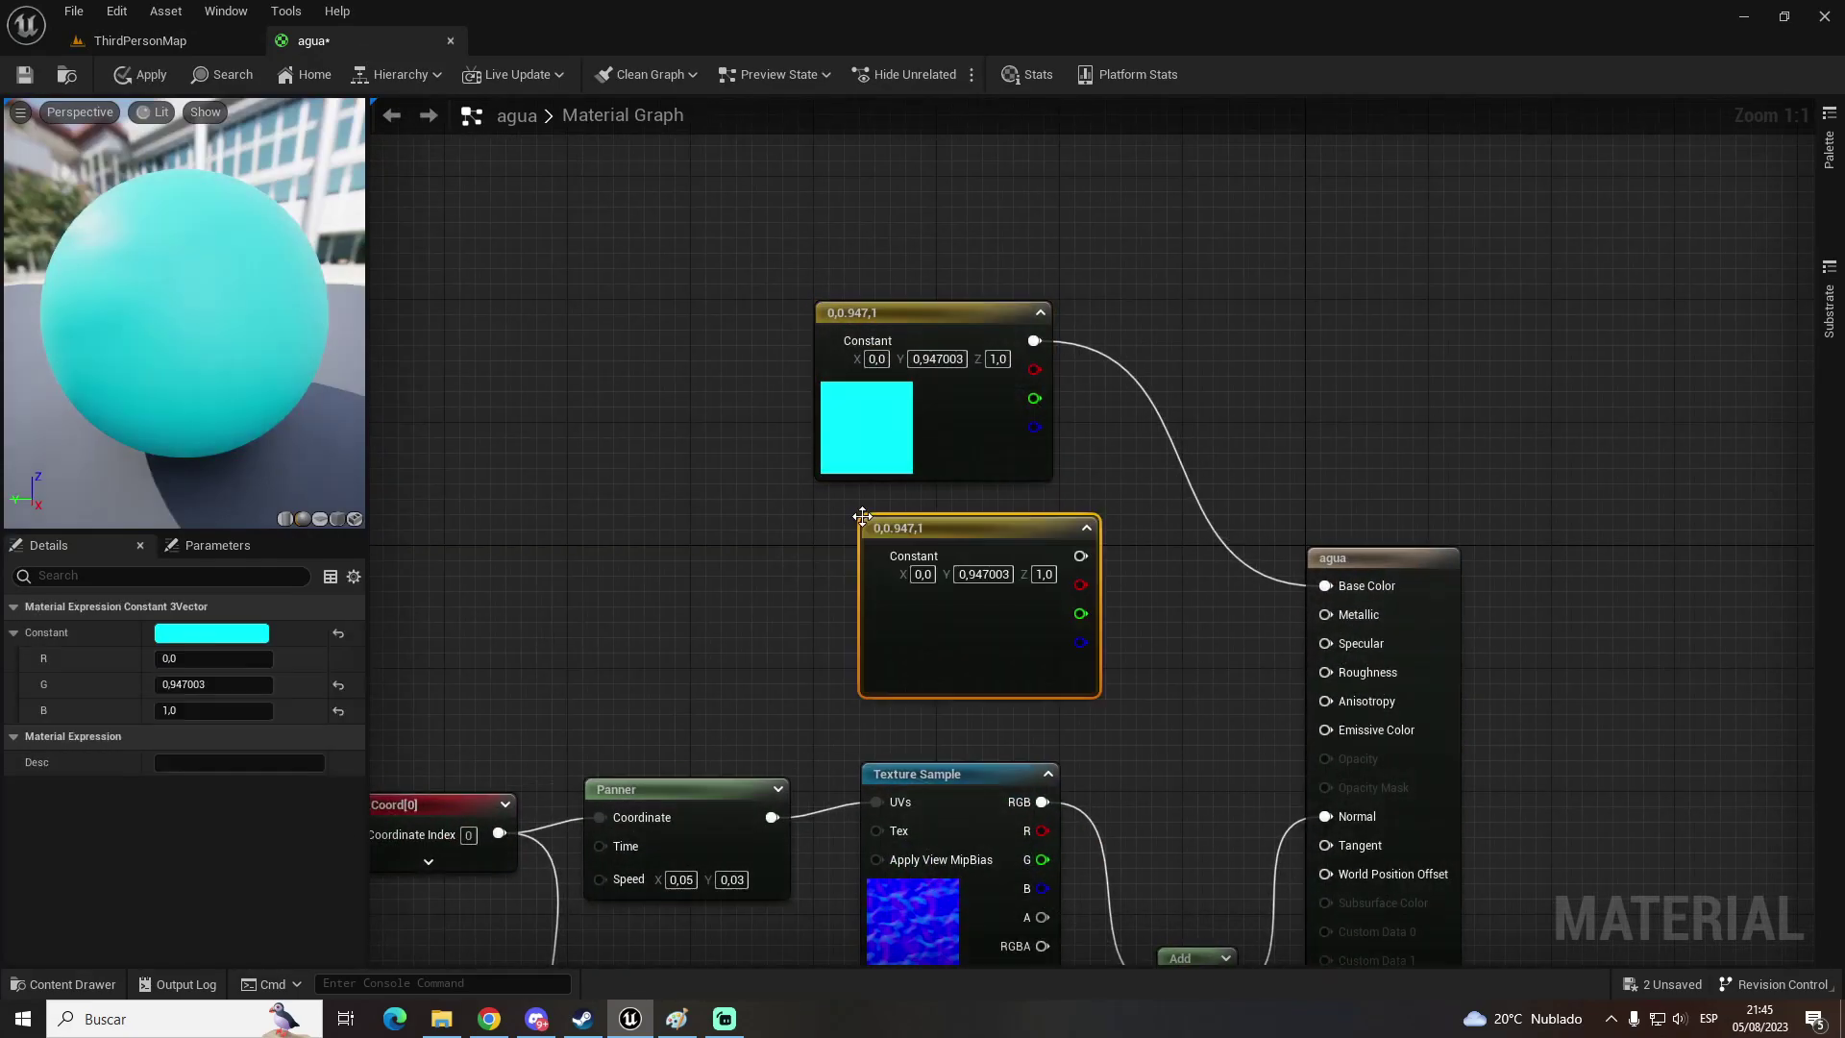
{"action": "double_click", "coordinate": [922, 650]}
{"action": "left_click", "coordinate": [931, 597]}
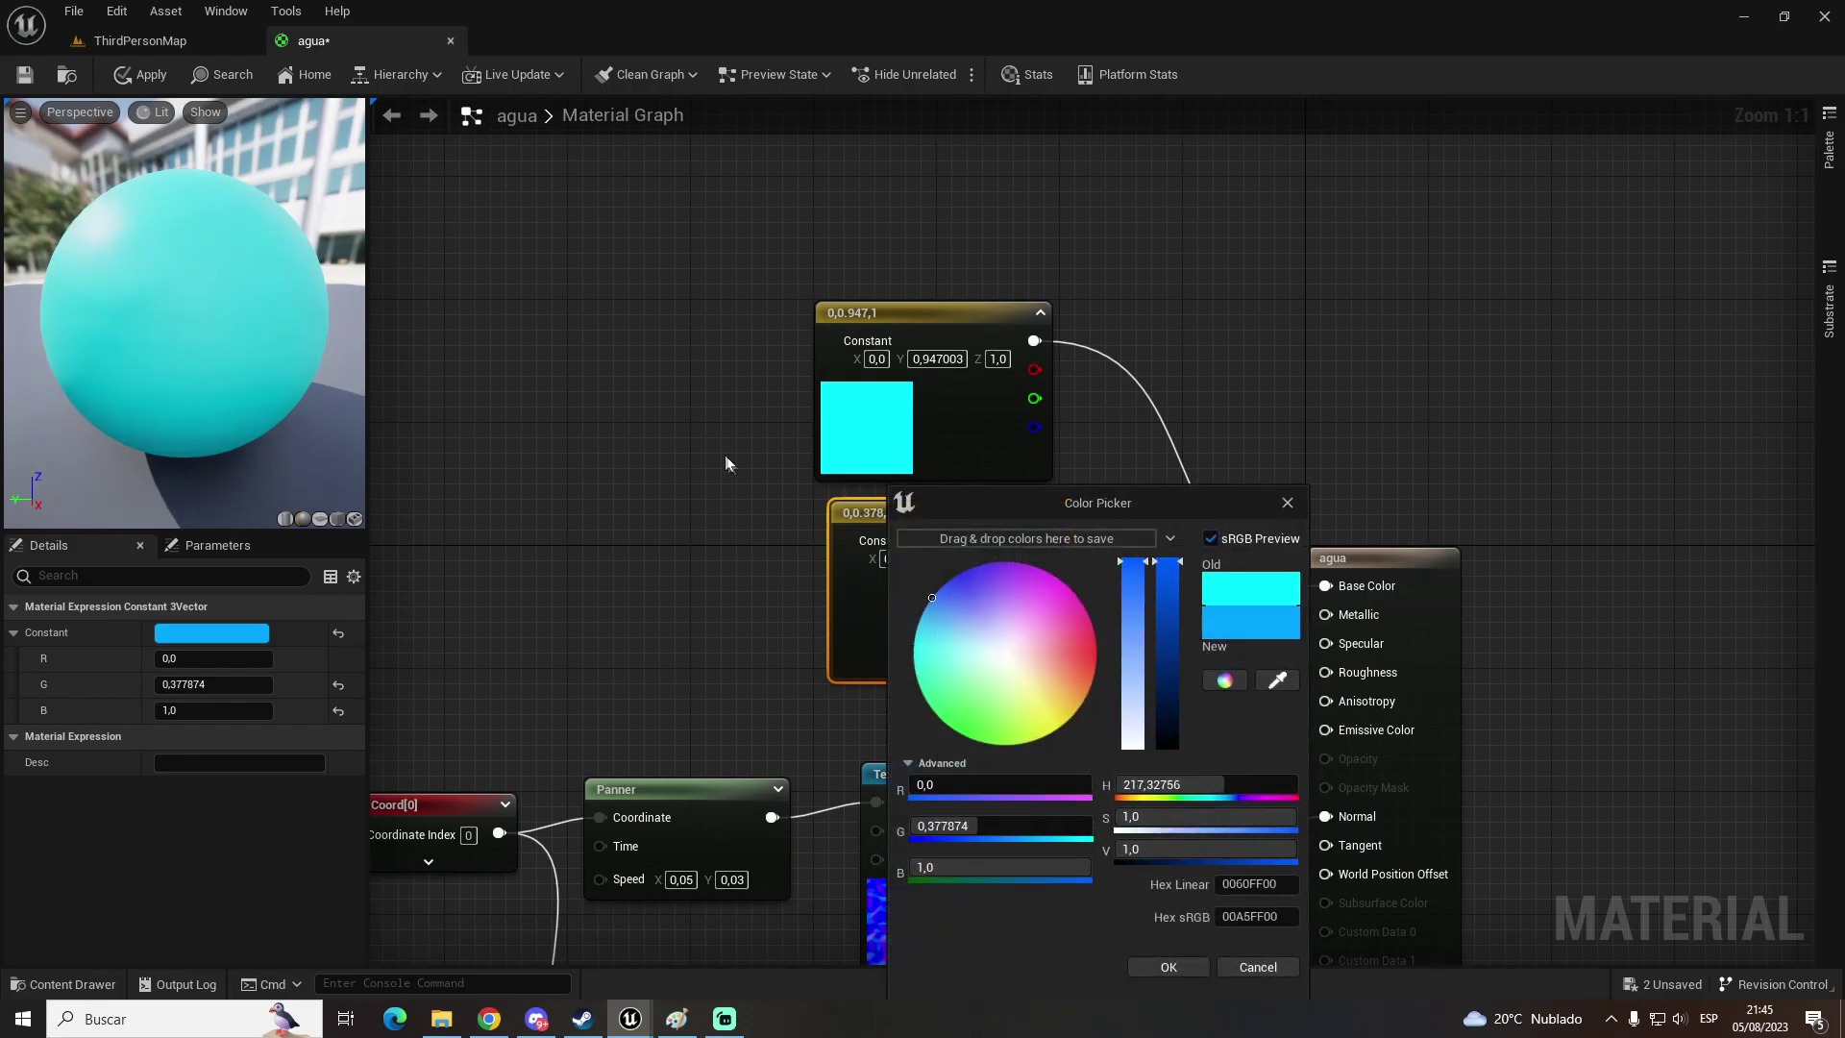
{"action": "left_click", "coordinate": [1168, 966]}
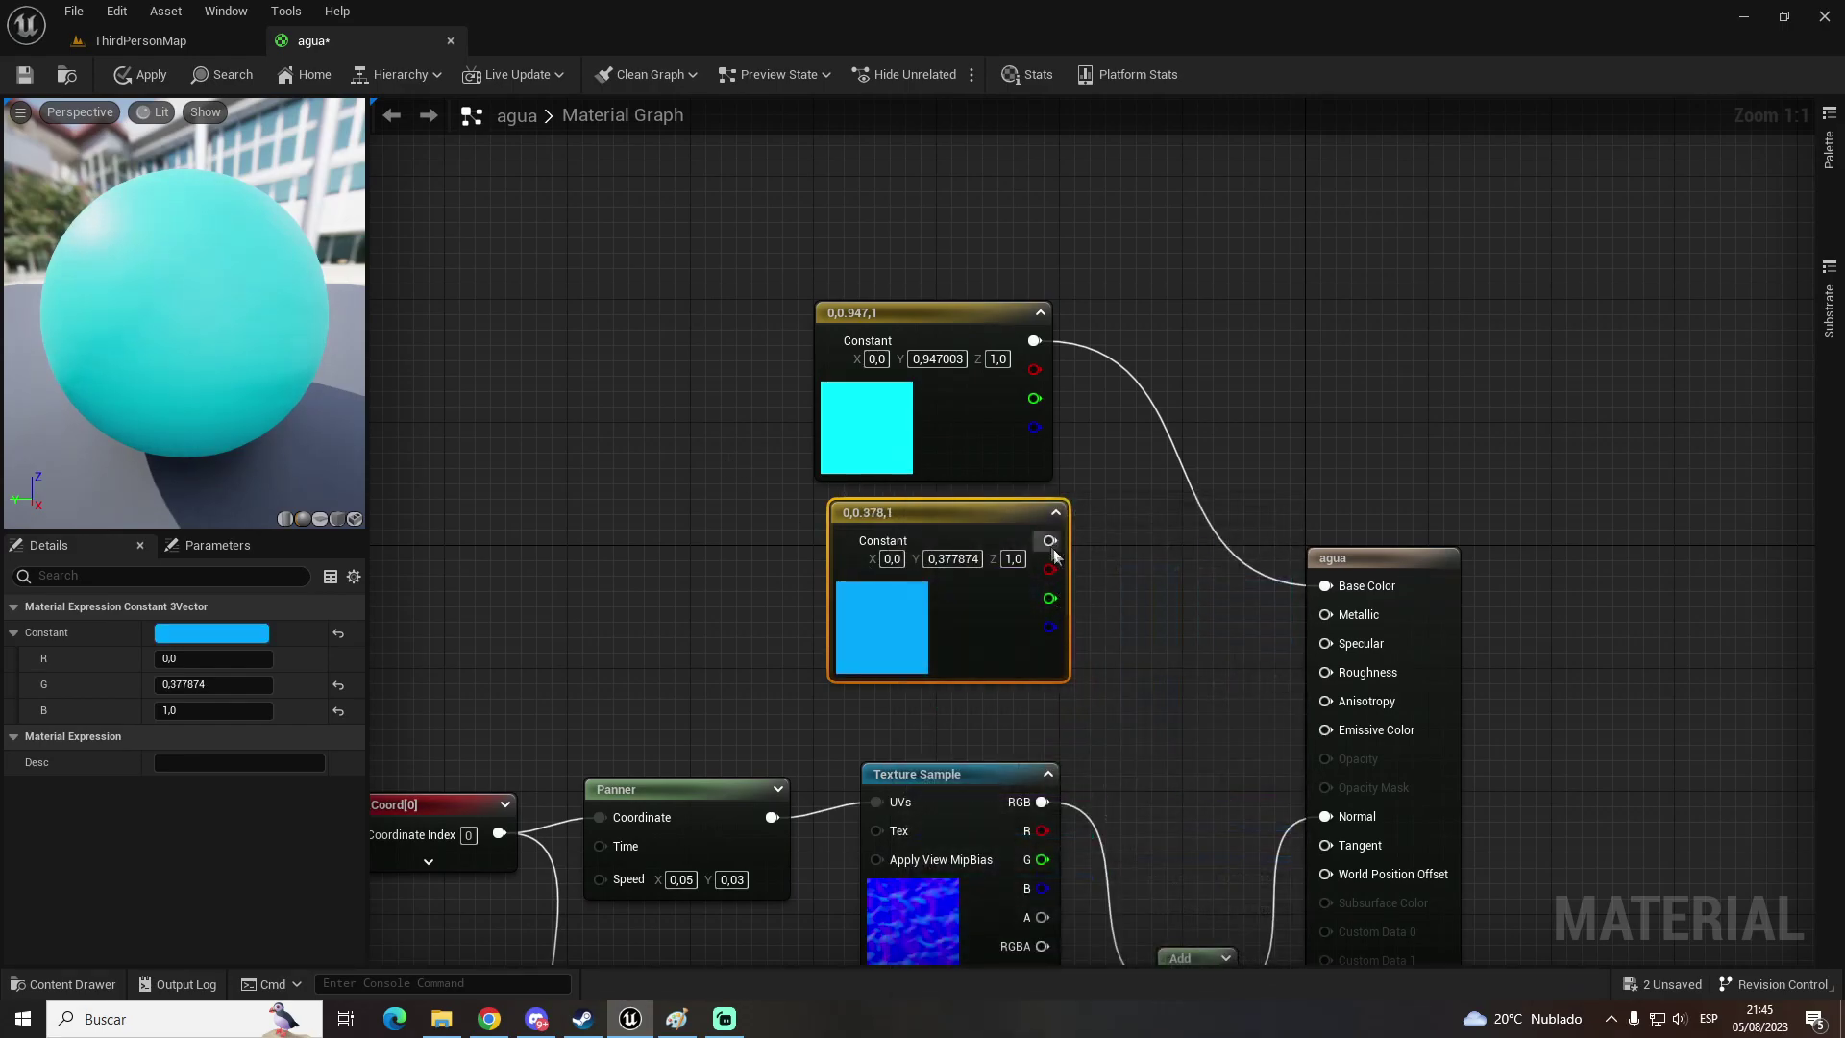
{"action": "left_click_drag", "start_coordinate": [960, 509], "coordinate": [945, 508]}
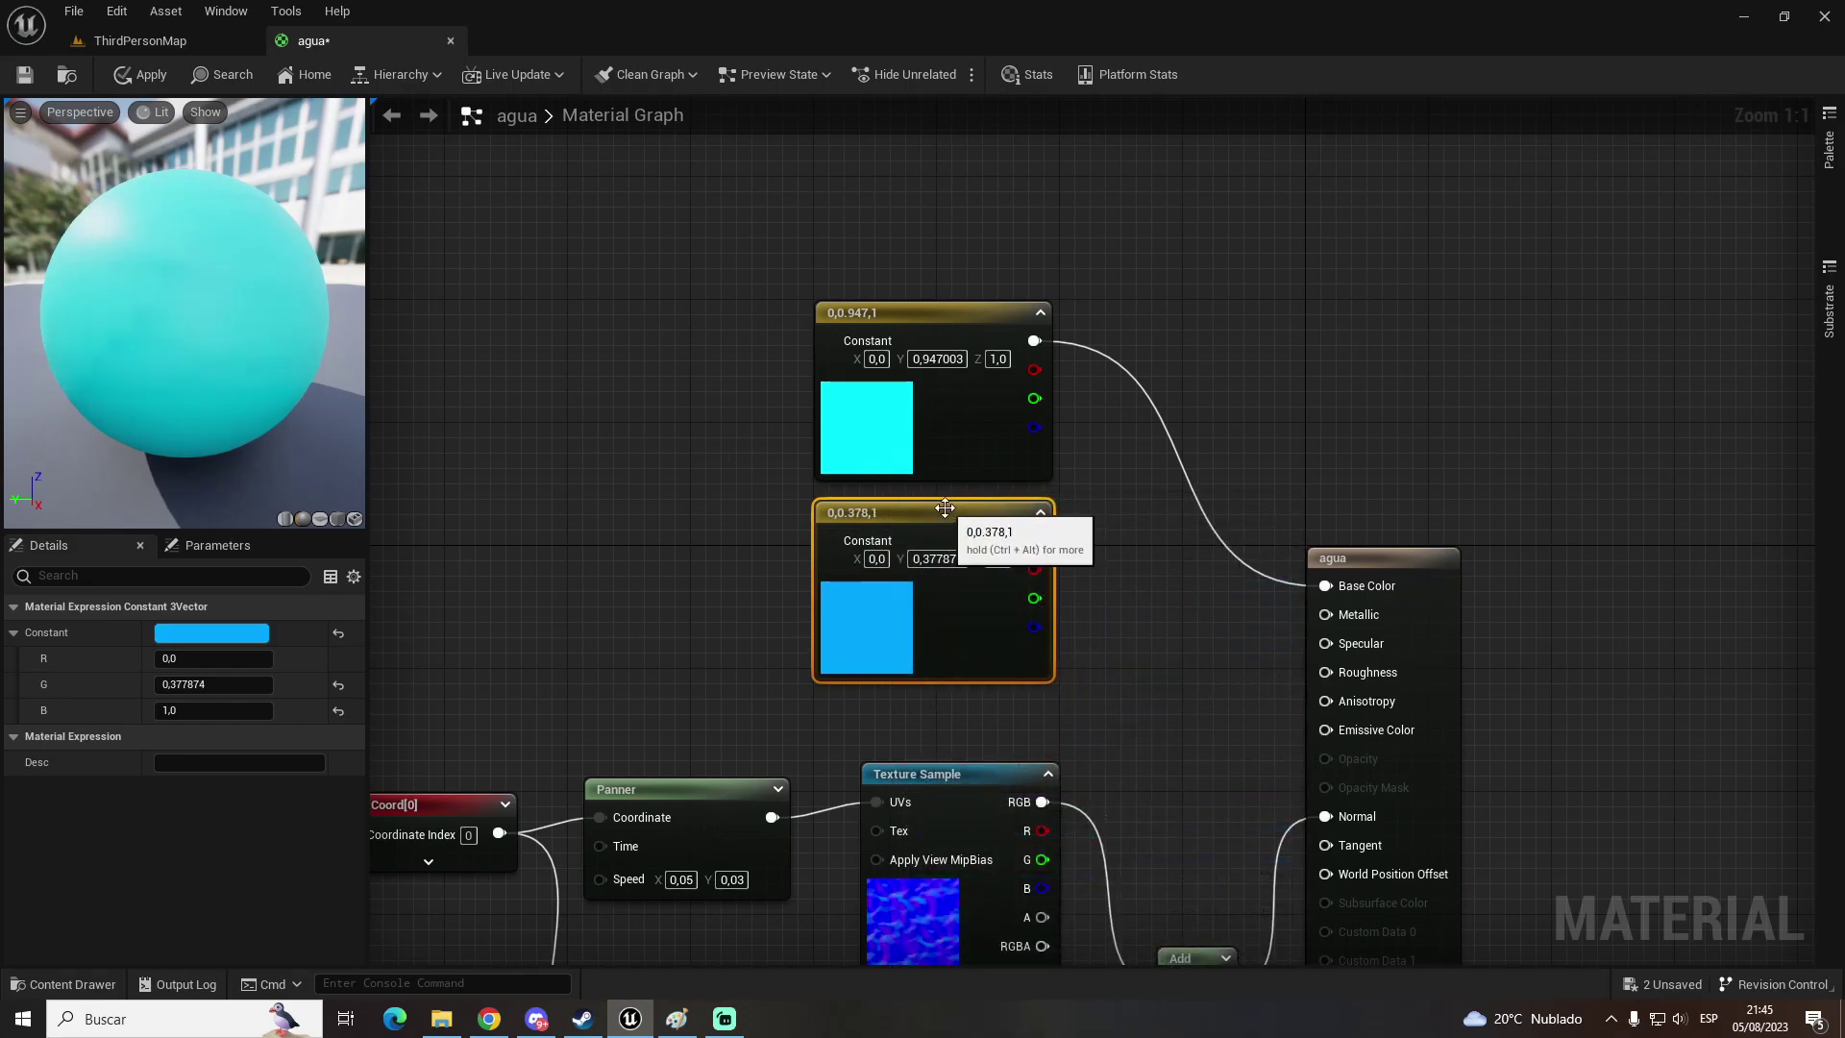
{"action": "left_click", "coordinate": [1151, 527]}
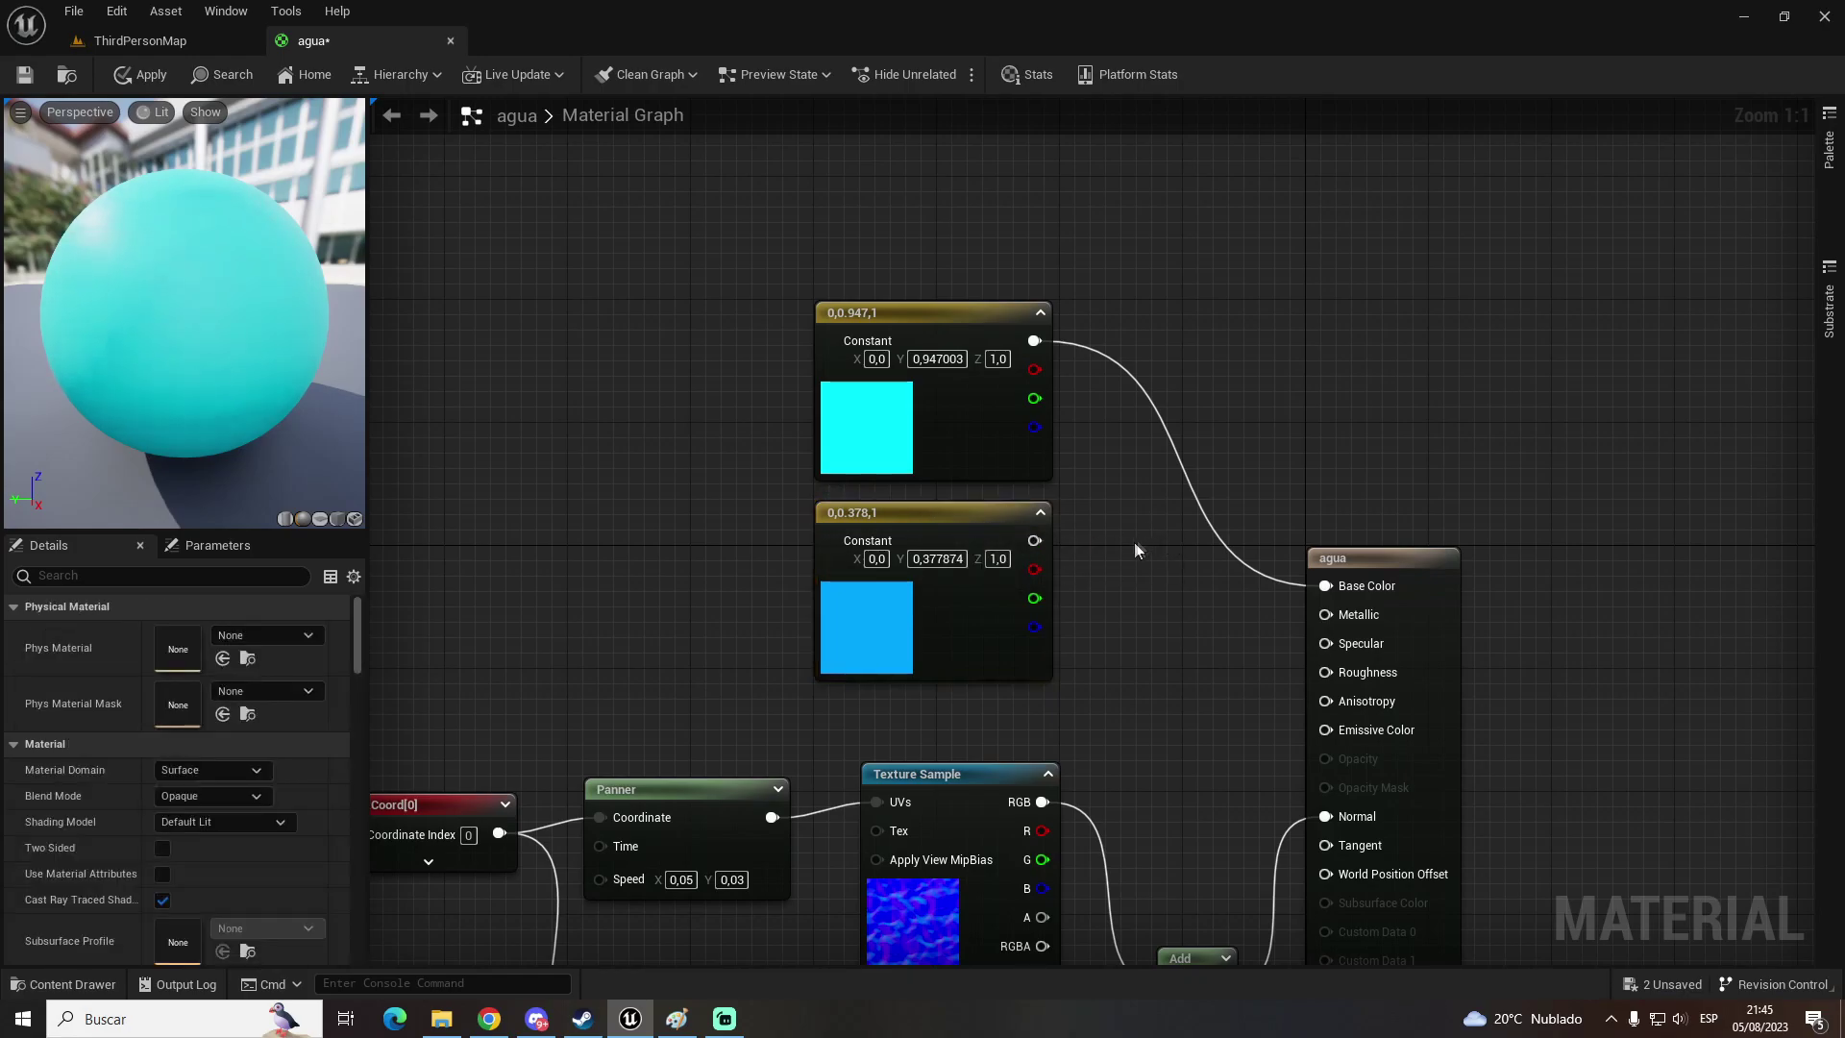
Step: Add a Lerp node feeding Base Color
{"action": "left_click", "coordinate": [1127, 512]}
{"action": "mouse_move", "coordinate": [1201, 525]}
{"action": "left_mouse_down"}
{"action": "mouse_move", "coordinate": [1166, 390]}
{"action": "mouse_move", "coordinate": [1153, 419]}
{"action": "mouse_move", "coordinate": [1327, 586]}
{"action": "left_mouse_up"}
{"action": "left_click_drag", "start_coordinate": [1034, 540], "coordinate": [1153, 449]}
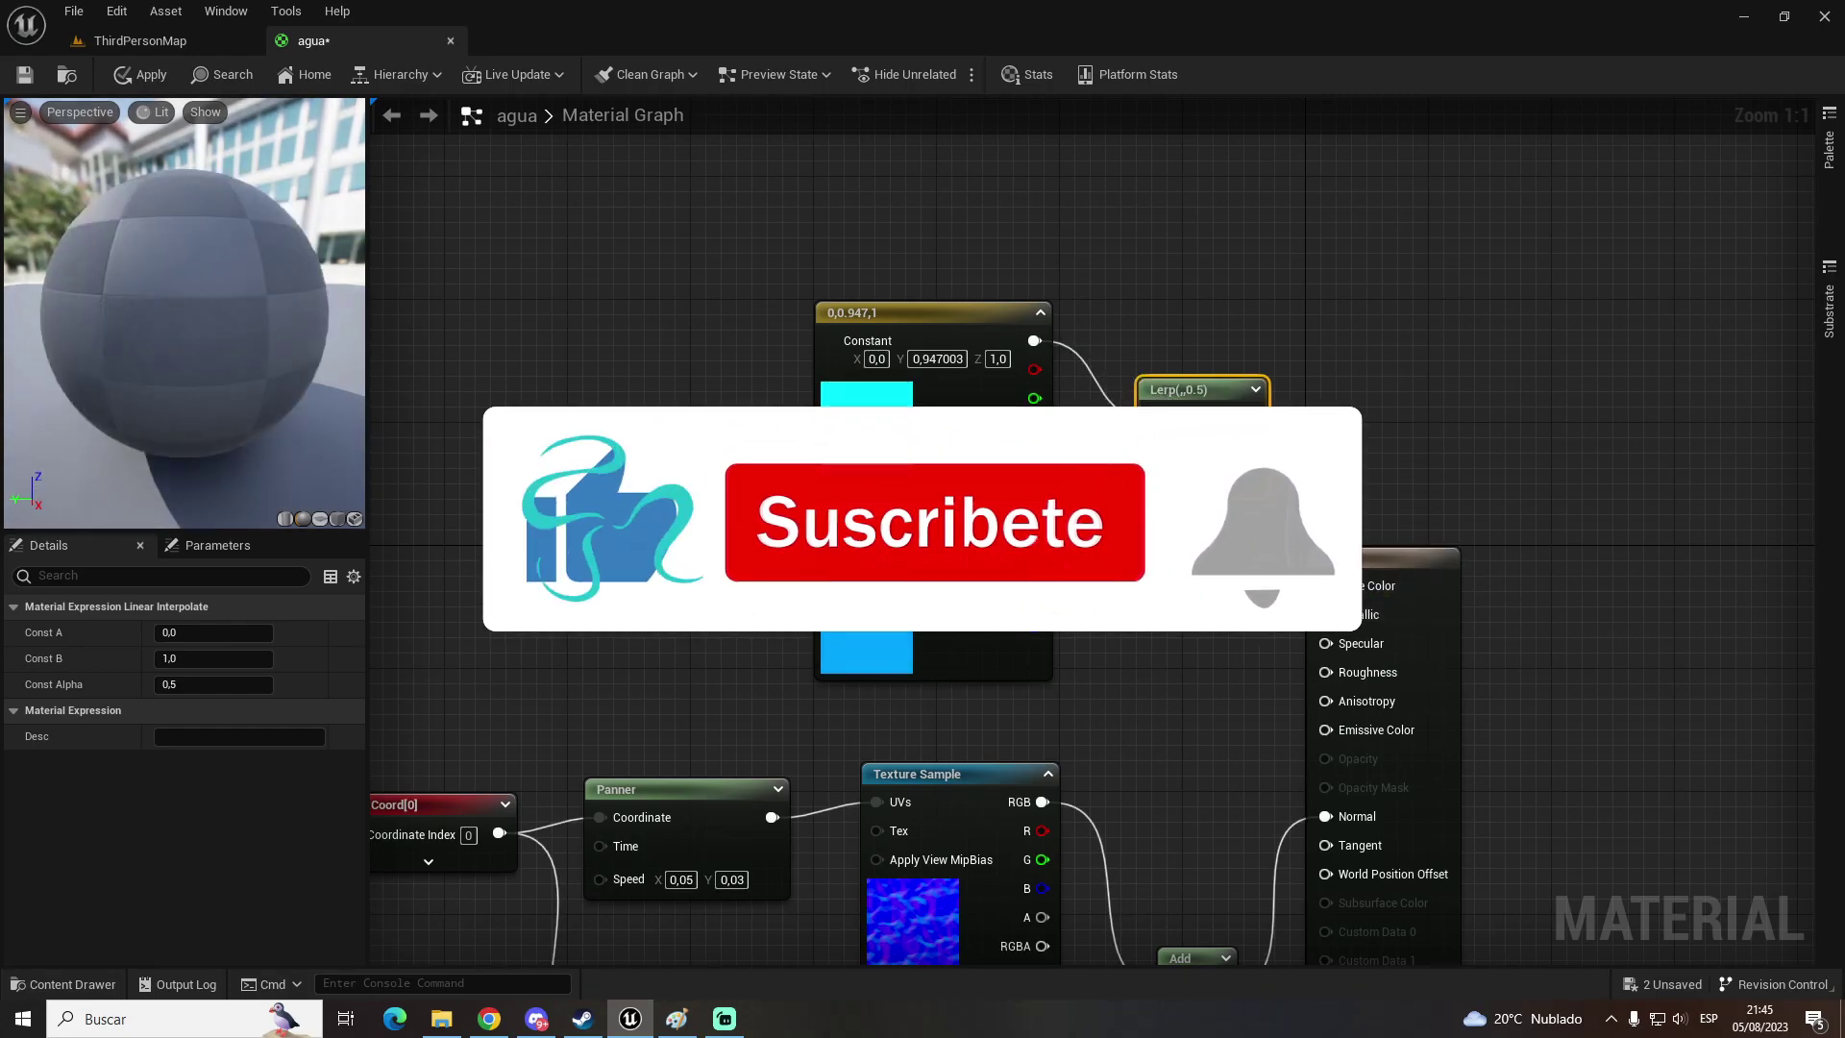
{"action": "mouse_move", "coordinate": [776, 338]}
{"action": "left_mouse_down"}
{"action": "mouse_move", "coordinate": [923, 538]}
{"action": "mouse_move", "coordinate": [958, 420]}
{"action": "left_mouse_up"}
Step: Add a Fresnel node into the Lerp Alpha, then place a scalar parameter node
{"action": "right_click", "coordinate": [884, 665]}
{"action": "type", "text": "fres"}
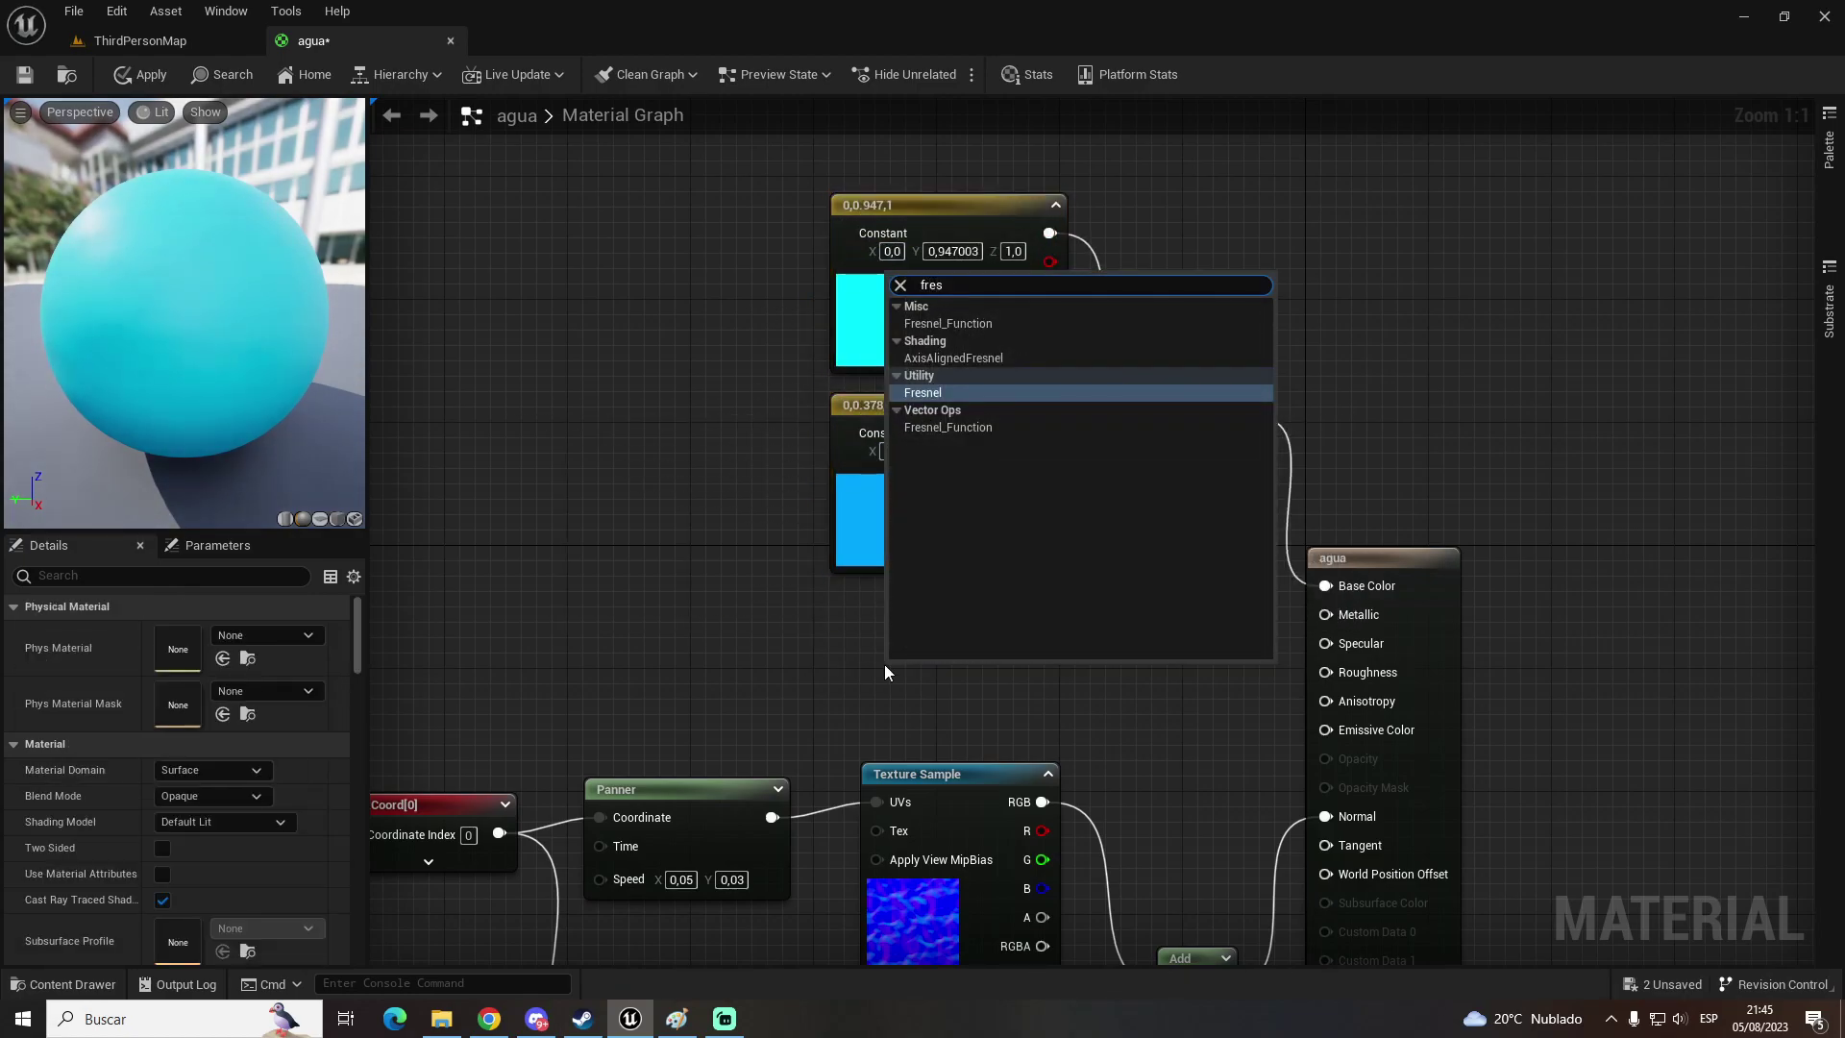
{"action": "key", "text": "Return"}
{"action": "left_click_drag", "start_coordinate": [913, 673], "coordinate": [912, 571]}
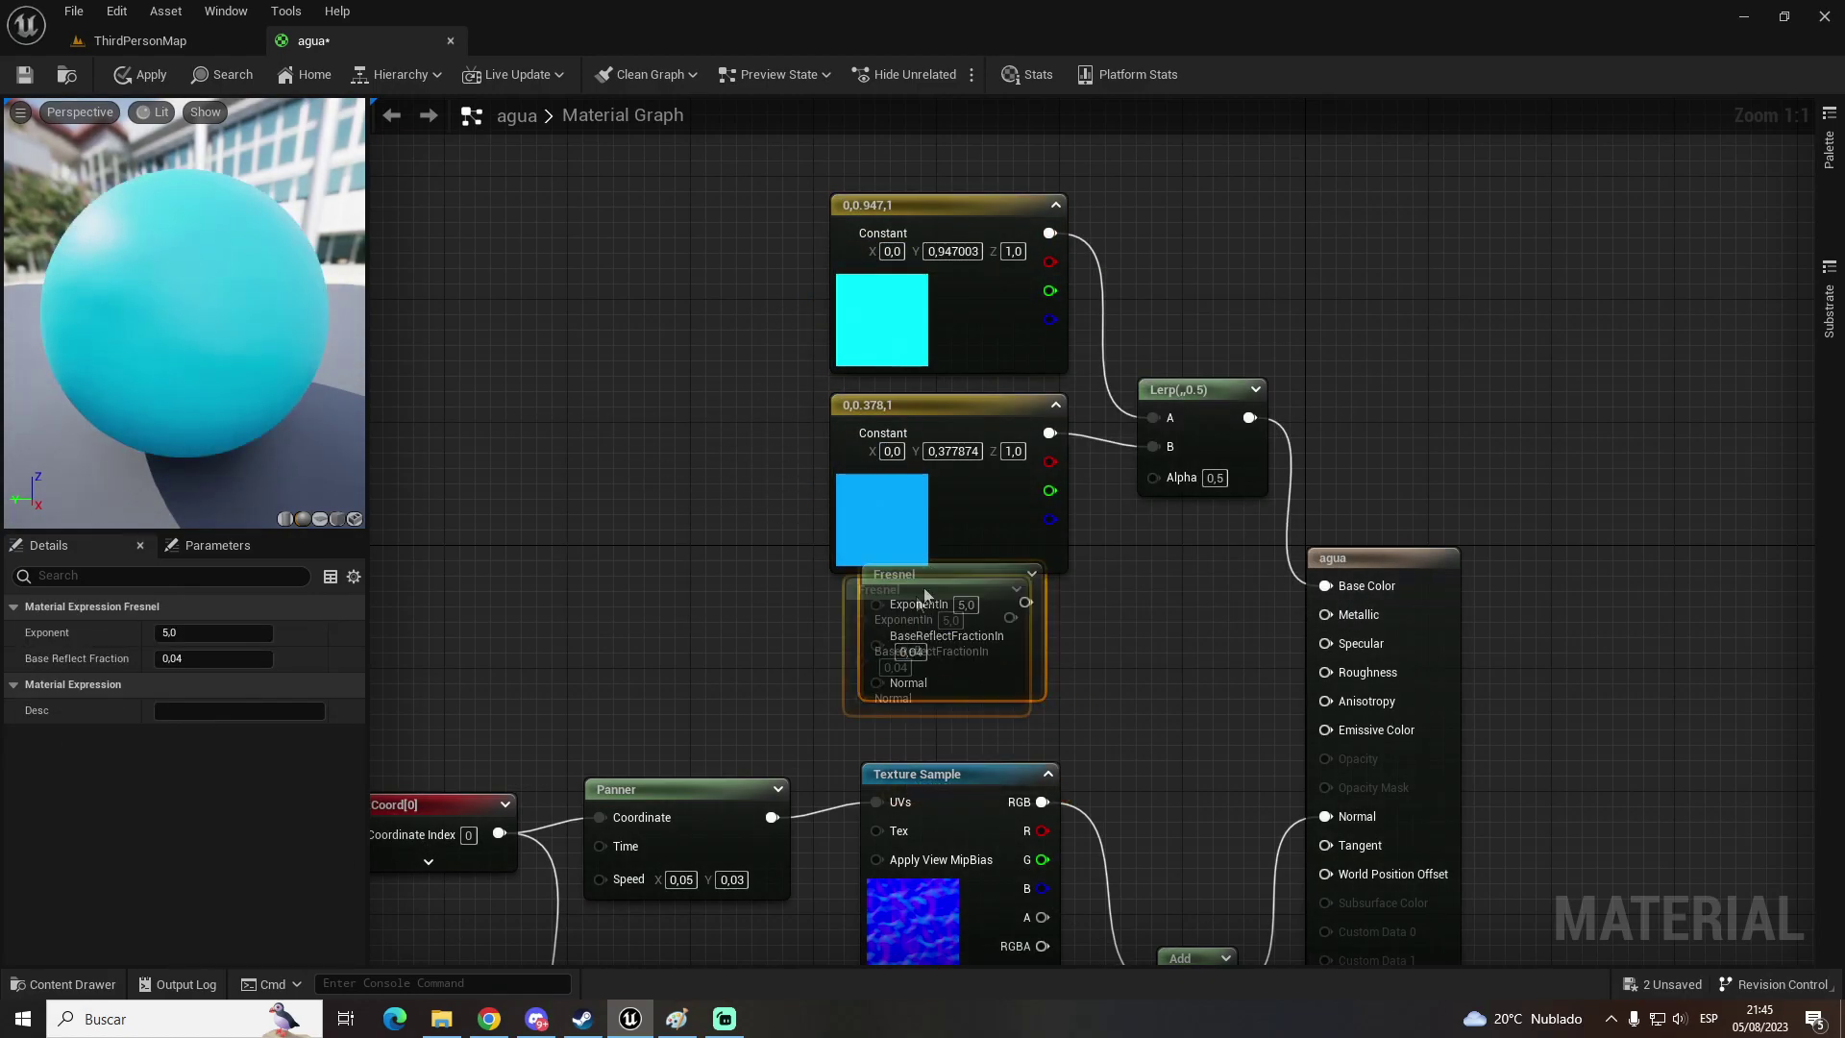
{"action": "left_click_drag", "start_coordinate": [1160, 520], "coordinate": [1174, 480]}
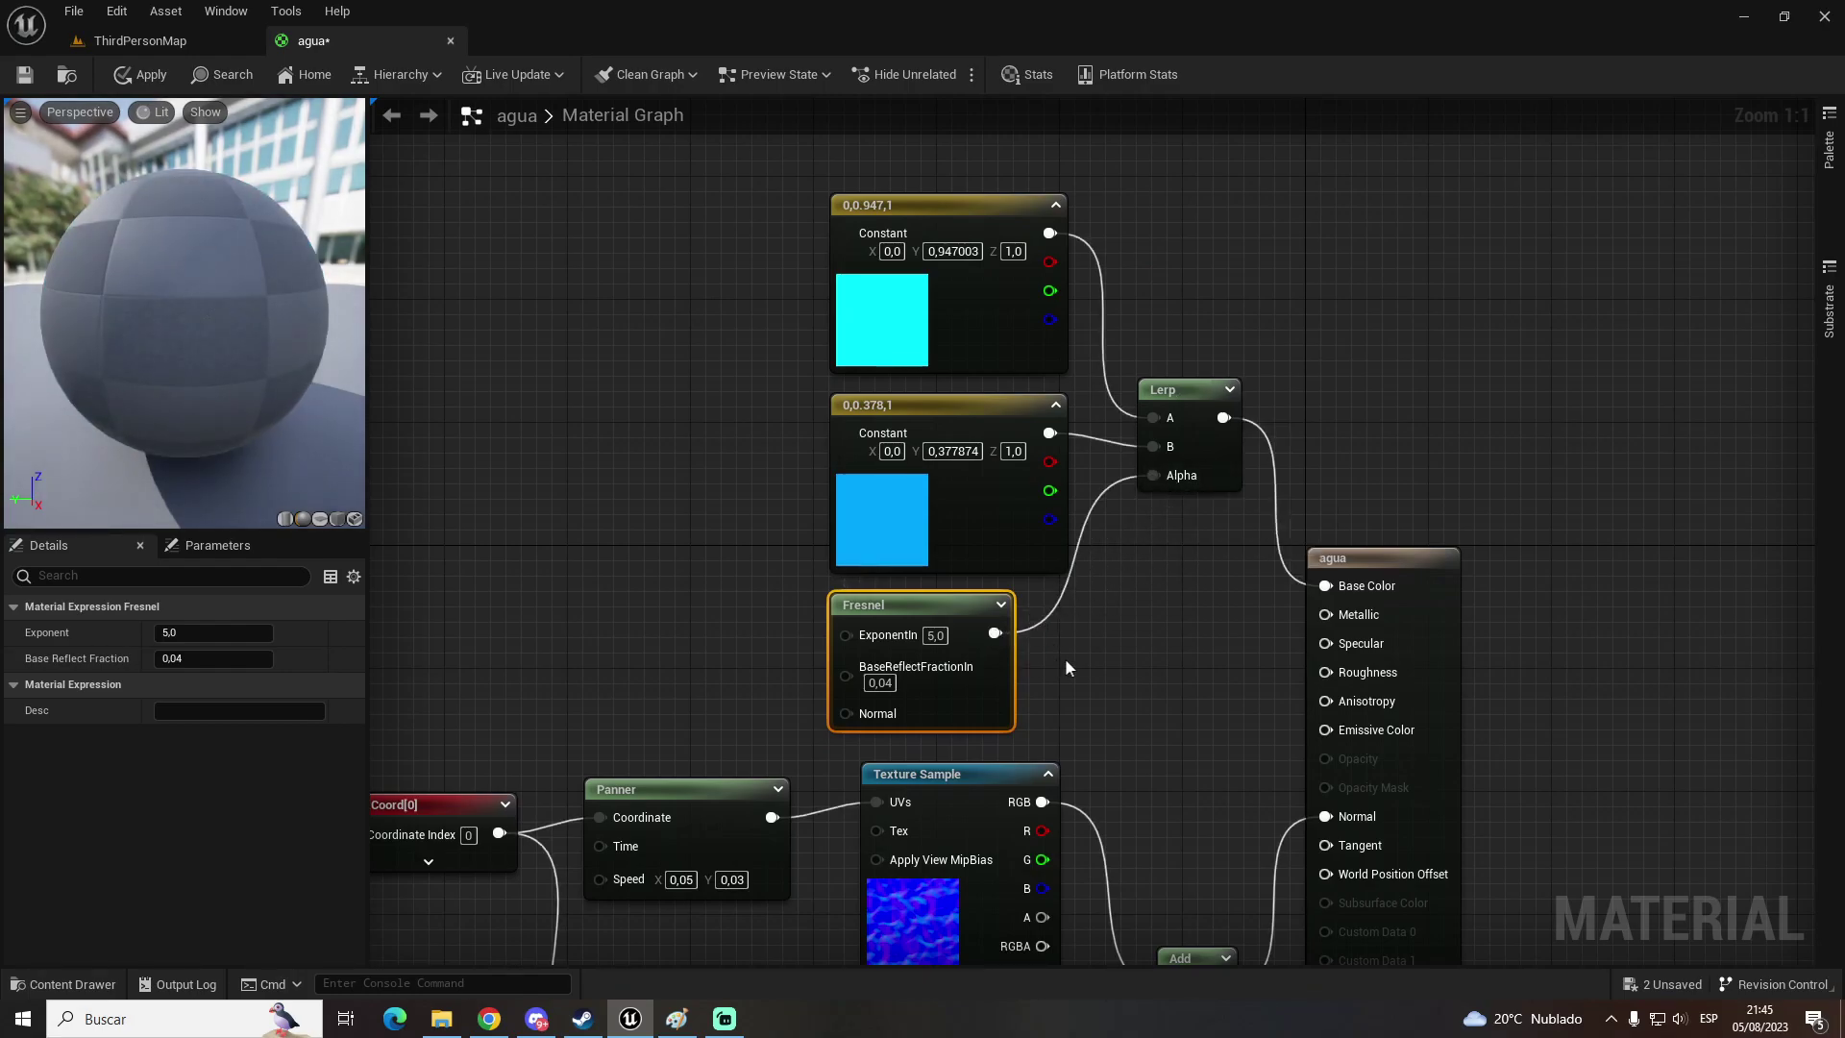
{"action": "left_click", "coordinate": [1065, 659]}
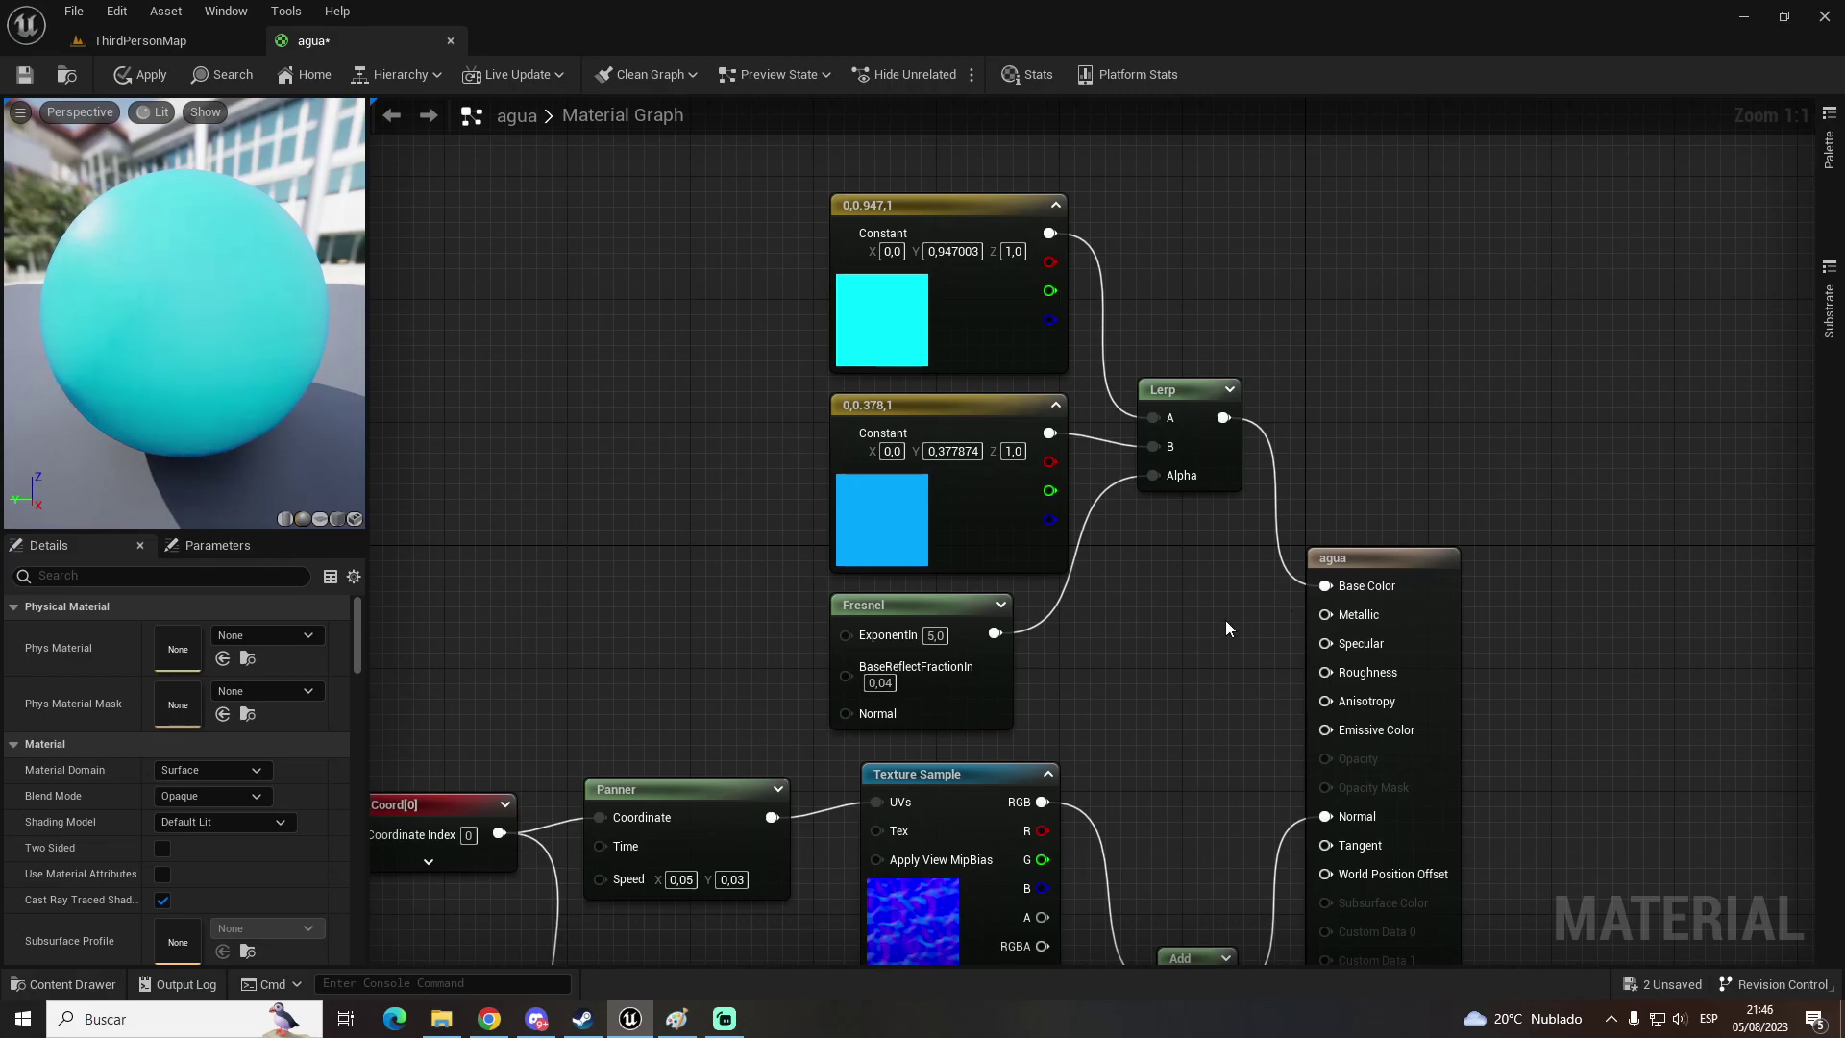
{"action": "right_click_drag", "start_coordinate": [1144, 622], "coordinate": [1052, 481]}
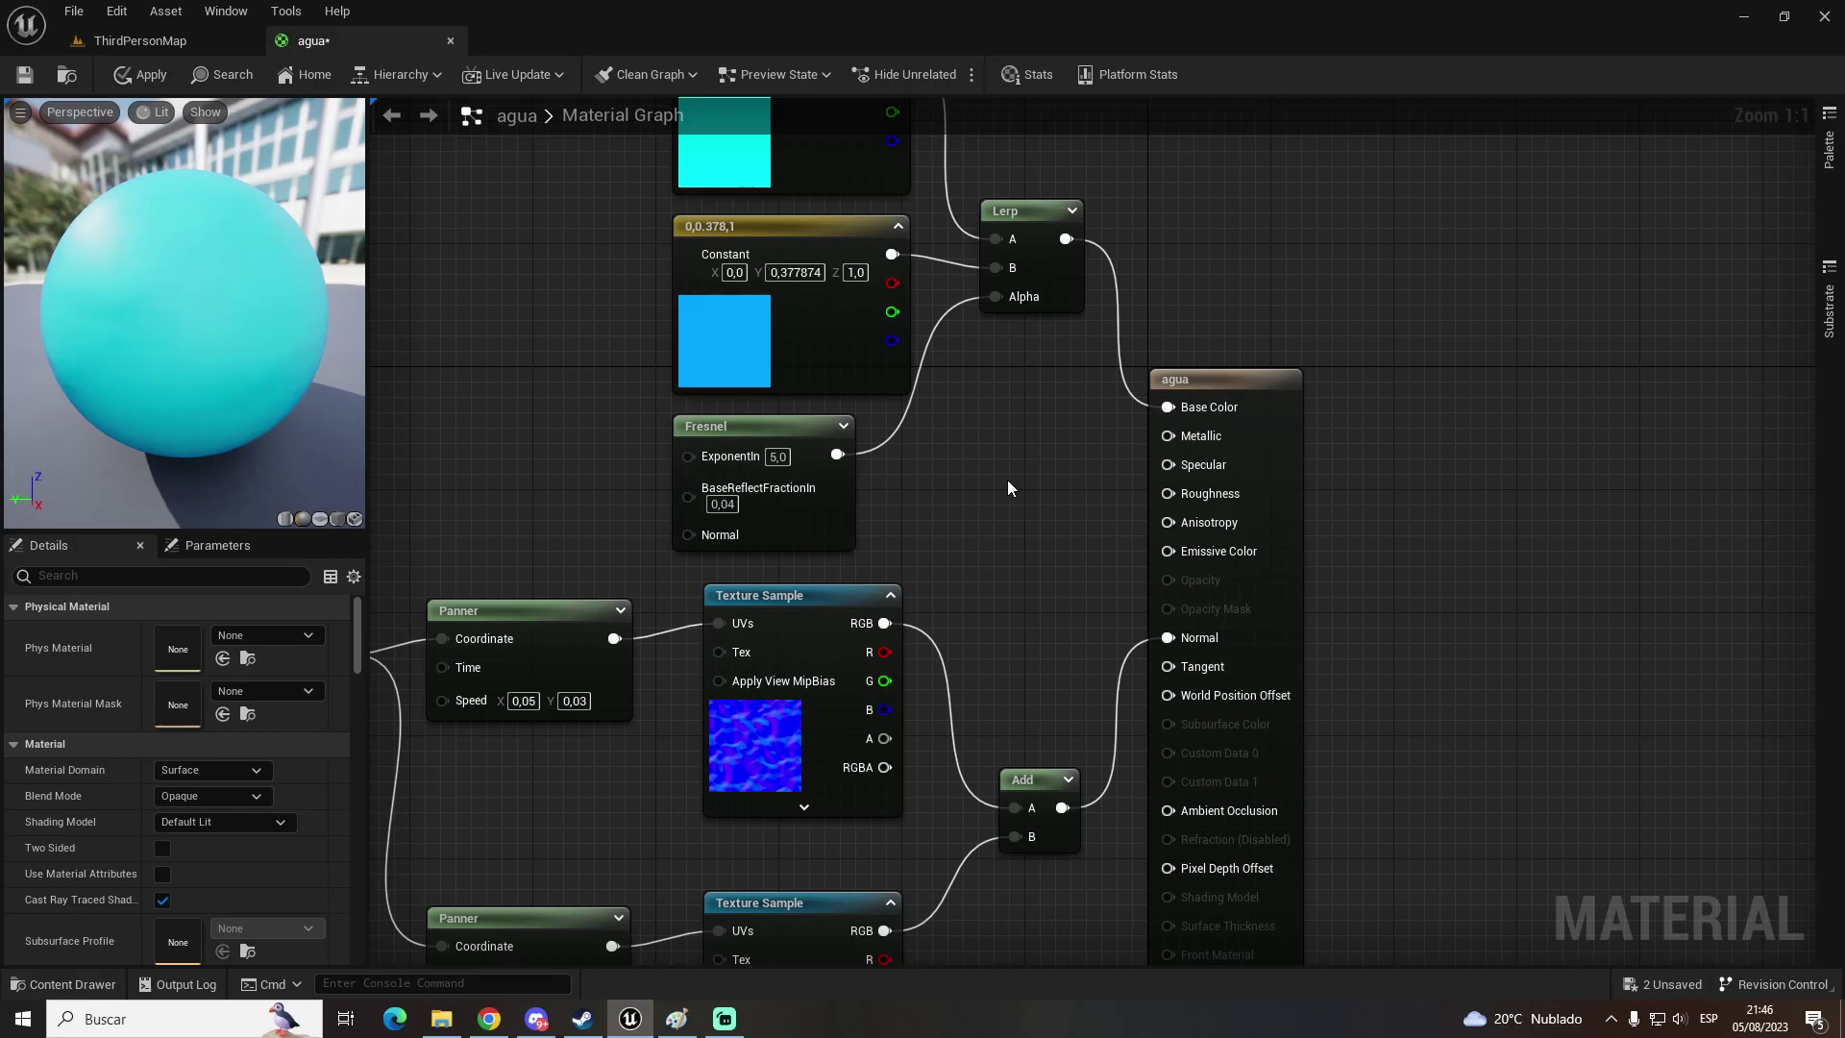
{"action": "left_click", "coordinate": [1007, 480]}
Step: Add a scalar parameter 'ss' with default value 1 and wire it to Metallic
{"action": "type", "text": "ss"}
{"action": "left_click_drag", "start_coordinate": [1134, 542], "coordinate": [1047, 506]}
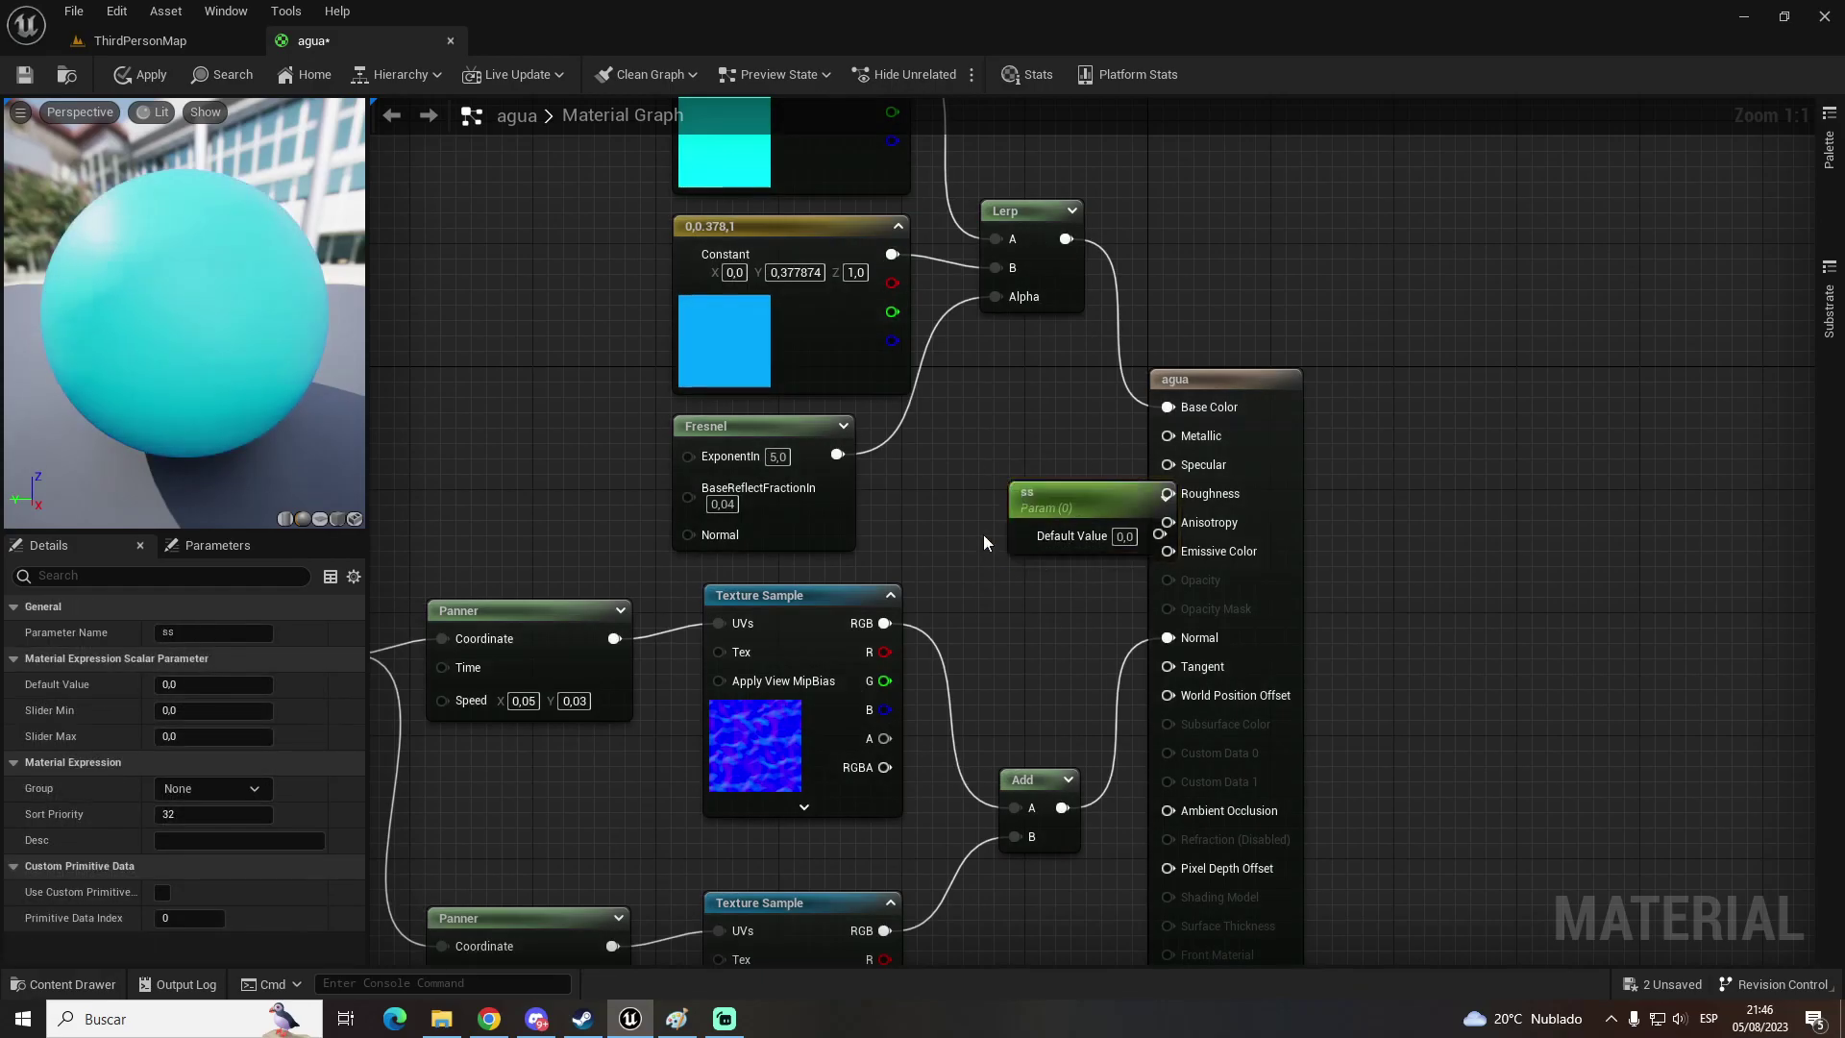
{"action": "type", "text": "1"}
{"action": "left_click", "coordinate": [1057, 559]}
{"action": "left_click_drag", "start_coordinate": [1068, 500], "coordinate": [1167, 435]}
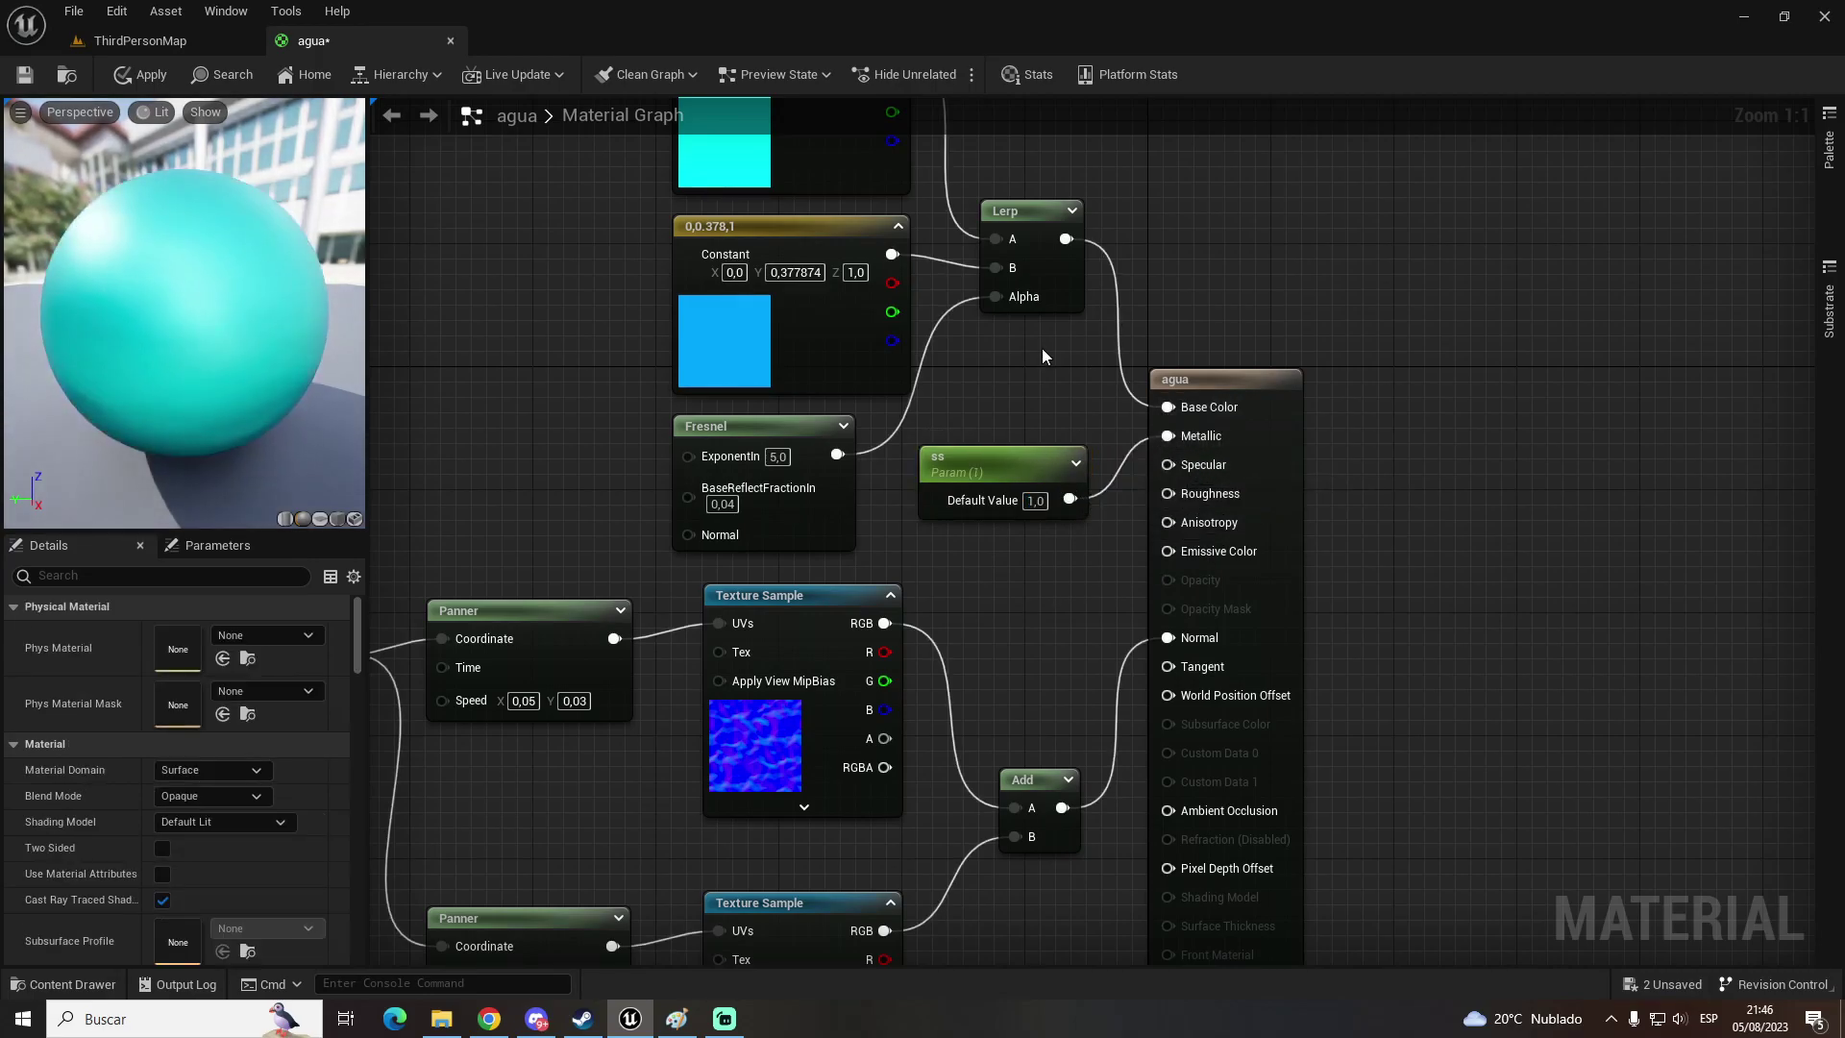
Step: Switch the agua material's shading model to Clear Coat and disconnect ss from Metallic
{"action": "left_click", "coordinate": [1189, 385]}
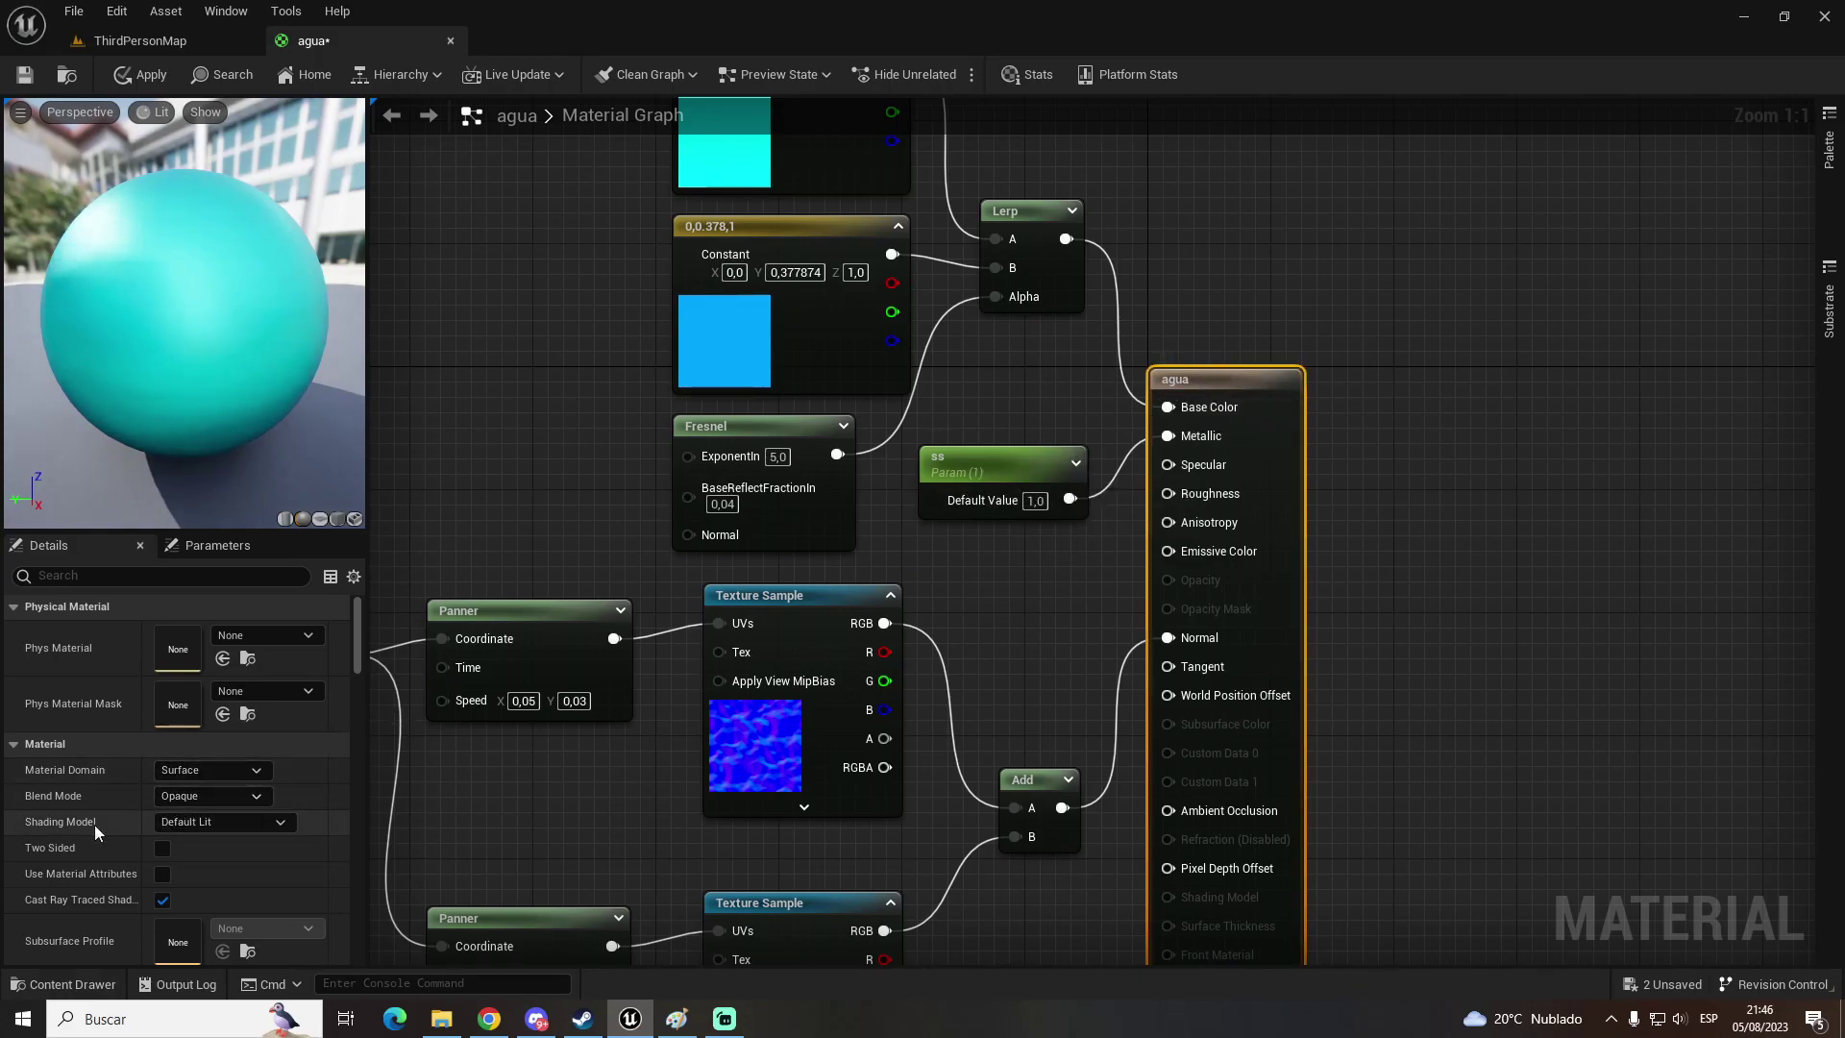
{"action": "left_click", "coordinate": [225, 829]}
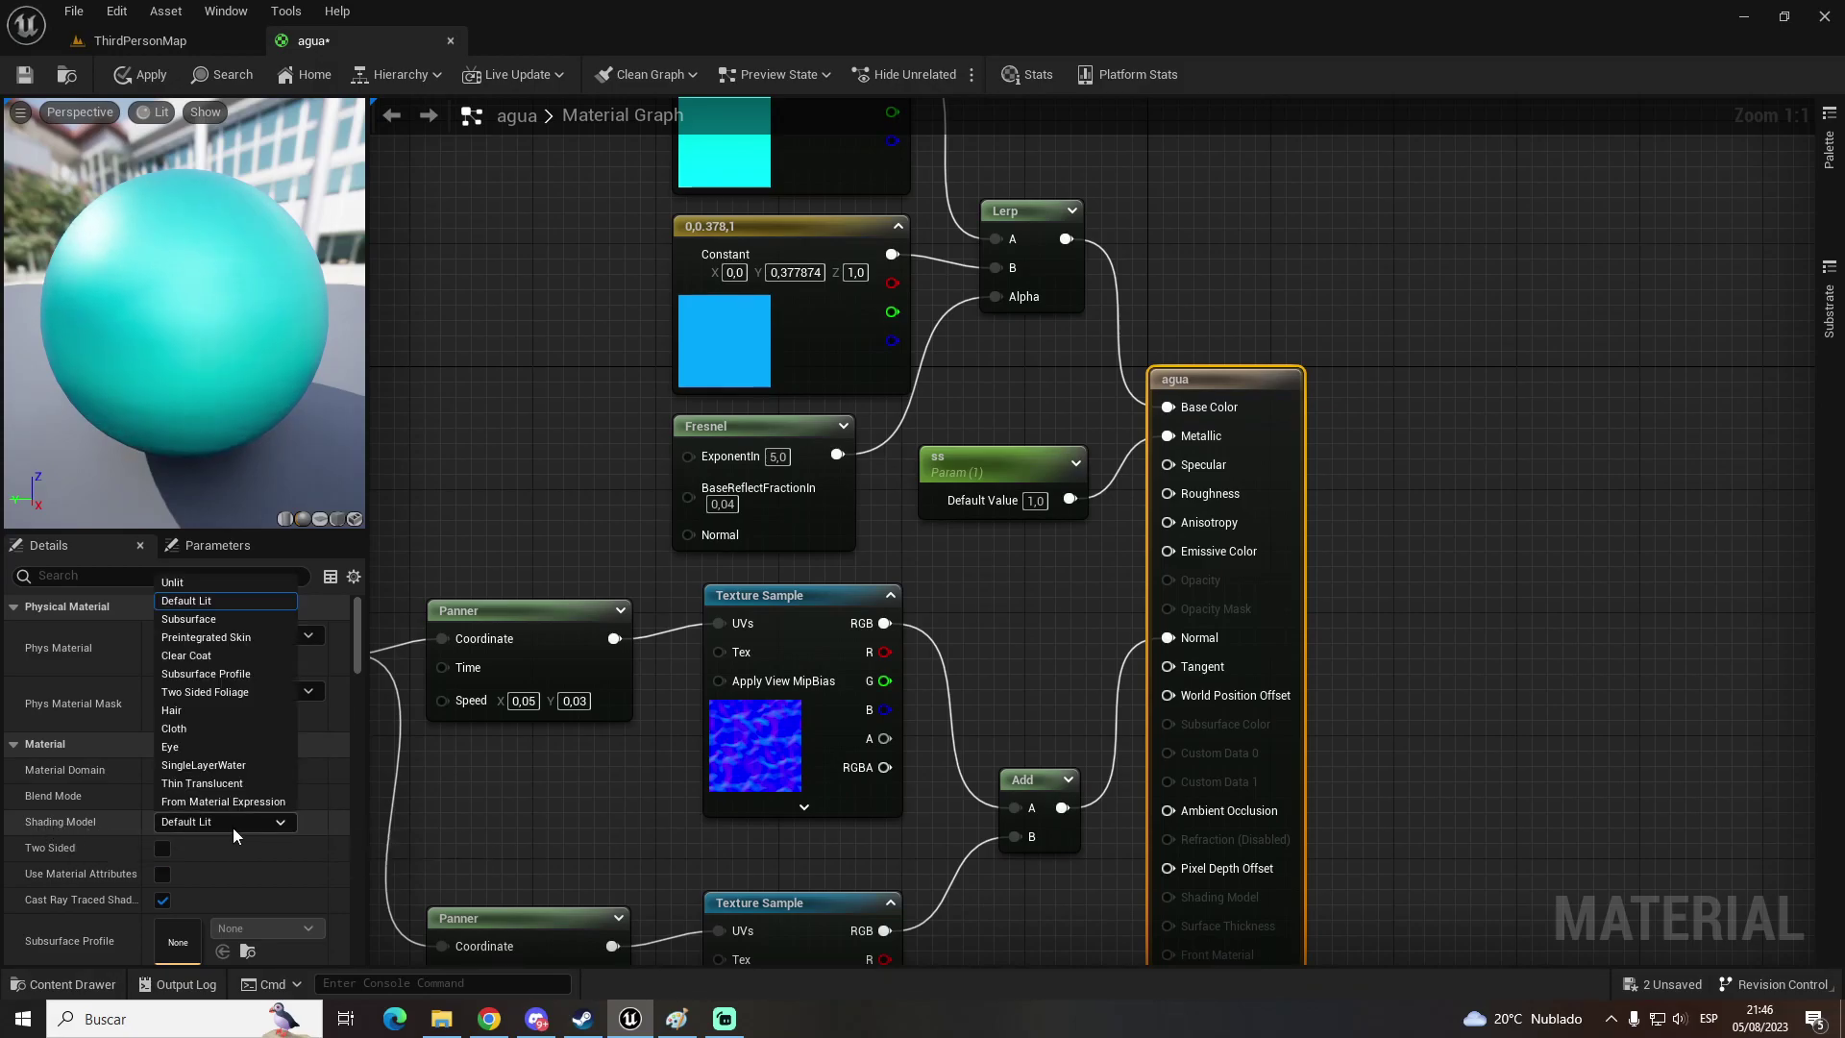
{"action": "left_click", "coordinate": [228, 655]}
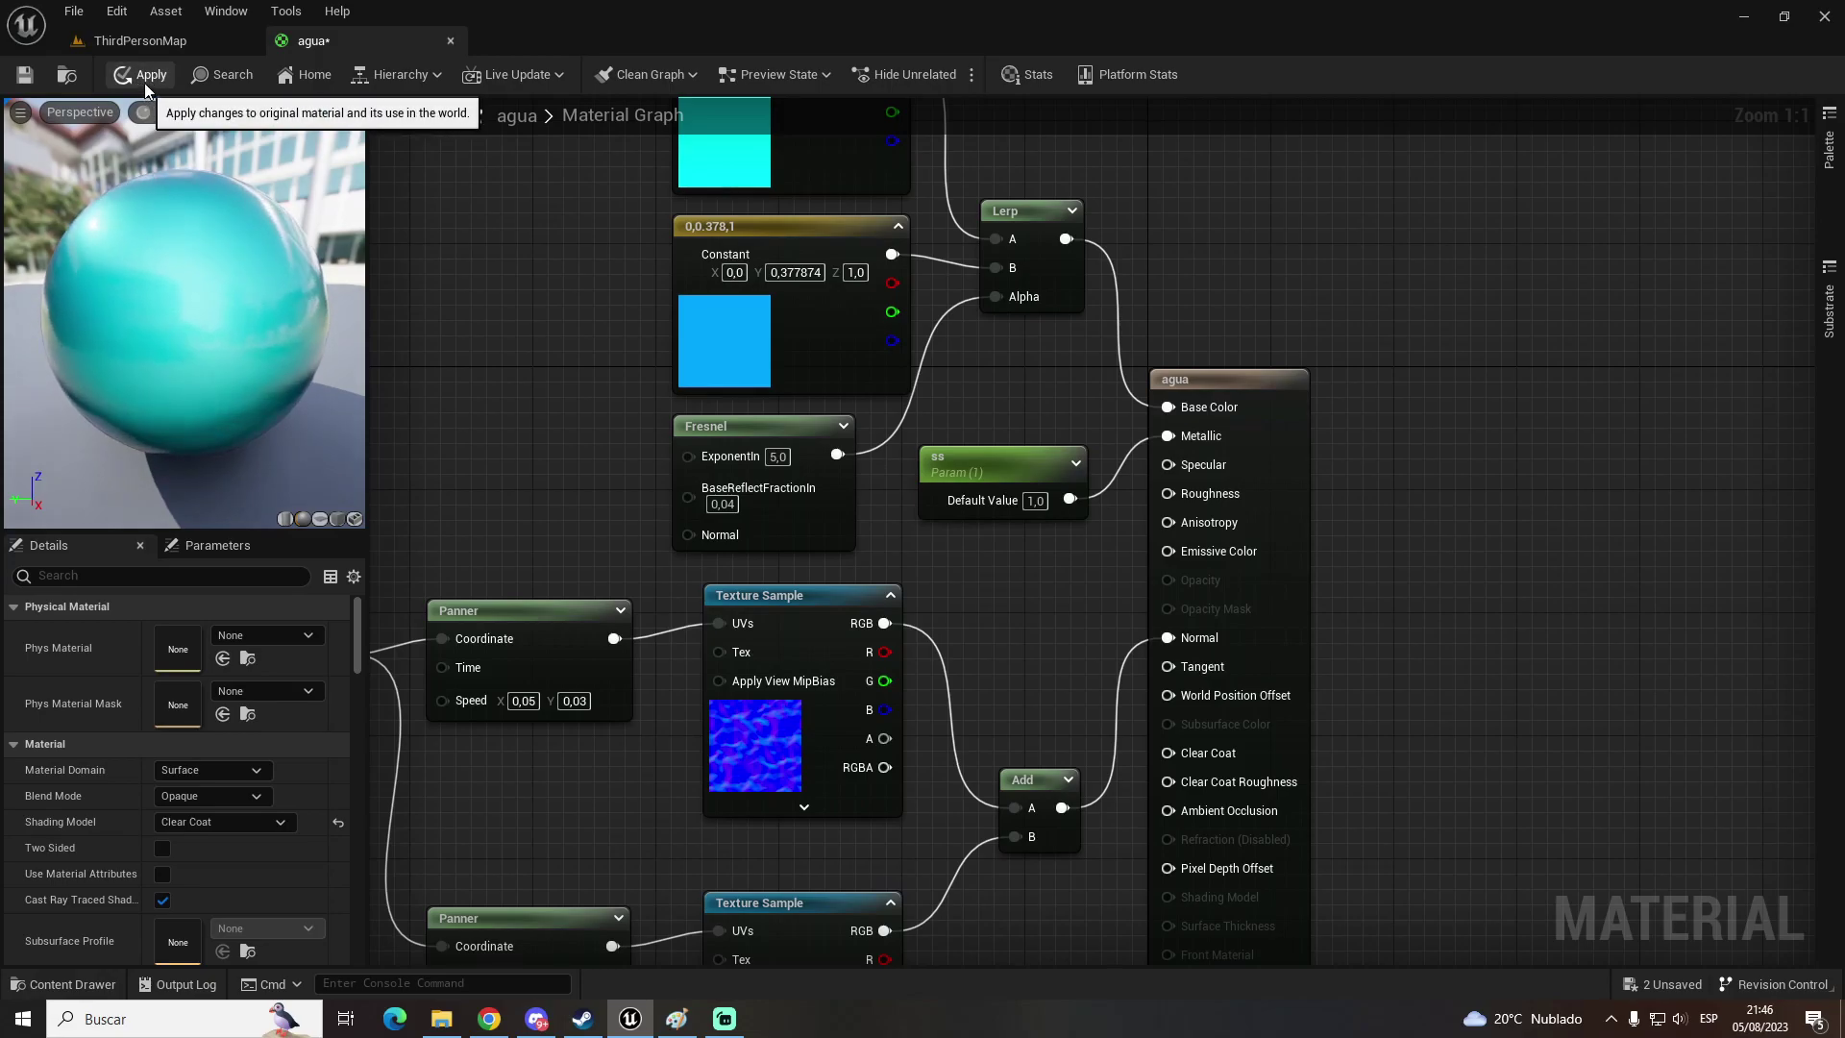
{"action": "left_click", "coordinate": [1109, 480], "text": "alt"}
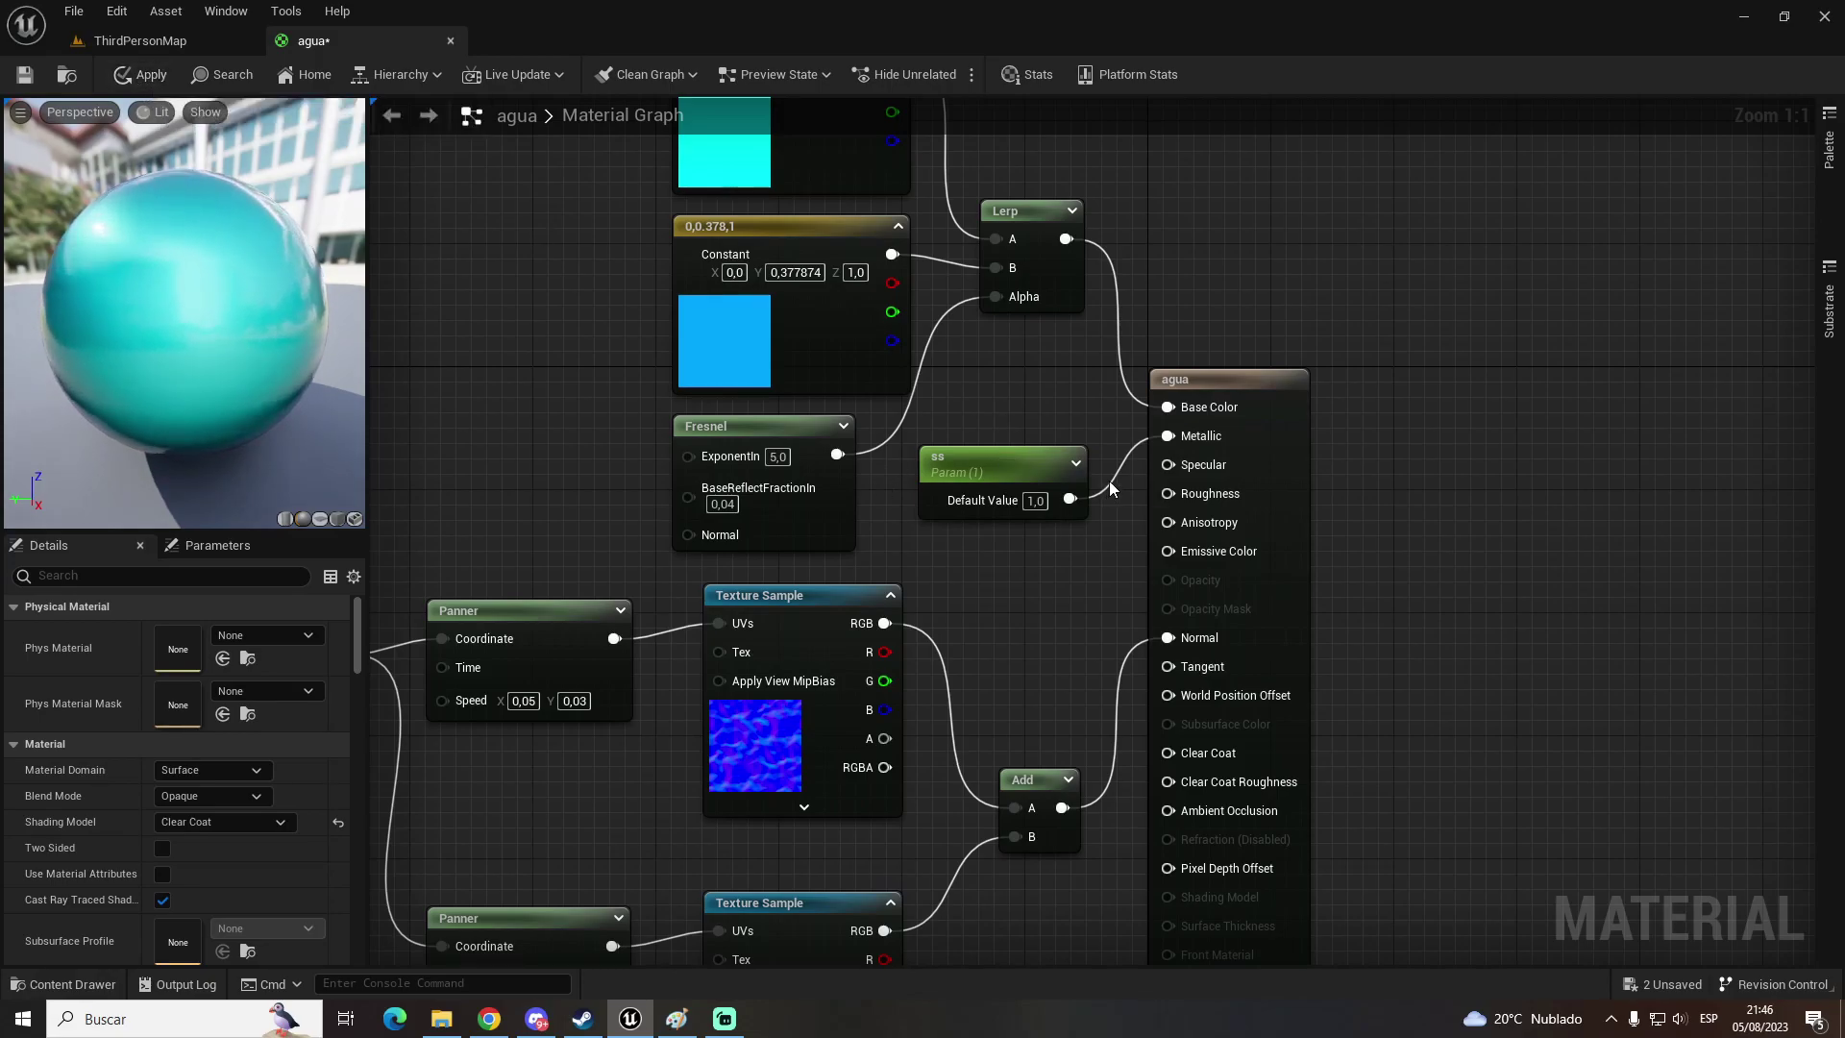
Step: Apply and save the agua material, then inspect the pool in ThirdPersonMap
{"action": "left_click", "coordinate": [159, 75]}
{"action": "left_click", "coordinate": [28, 79]}
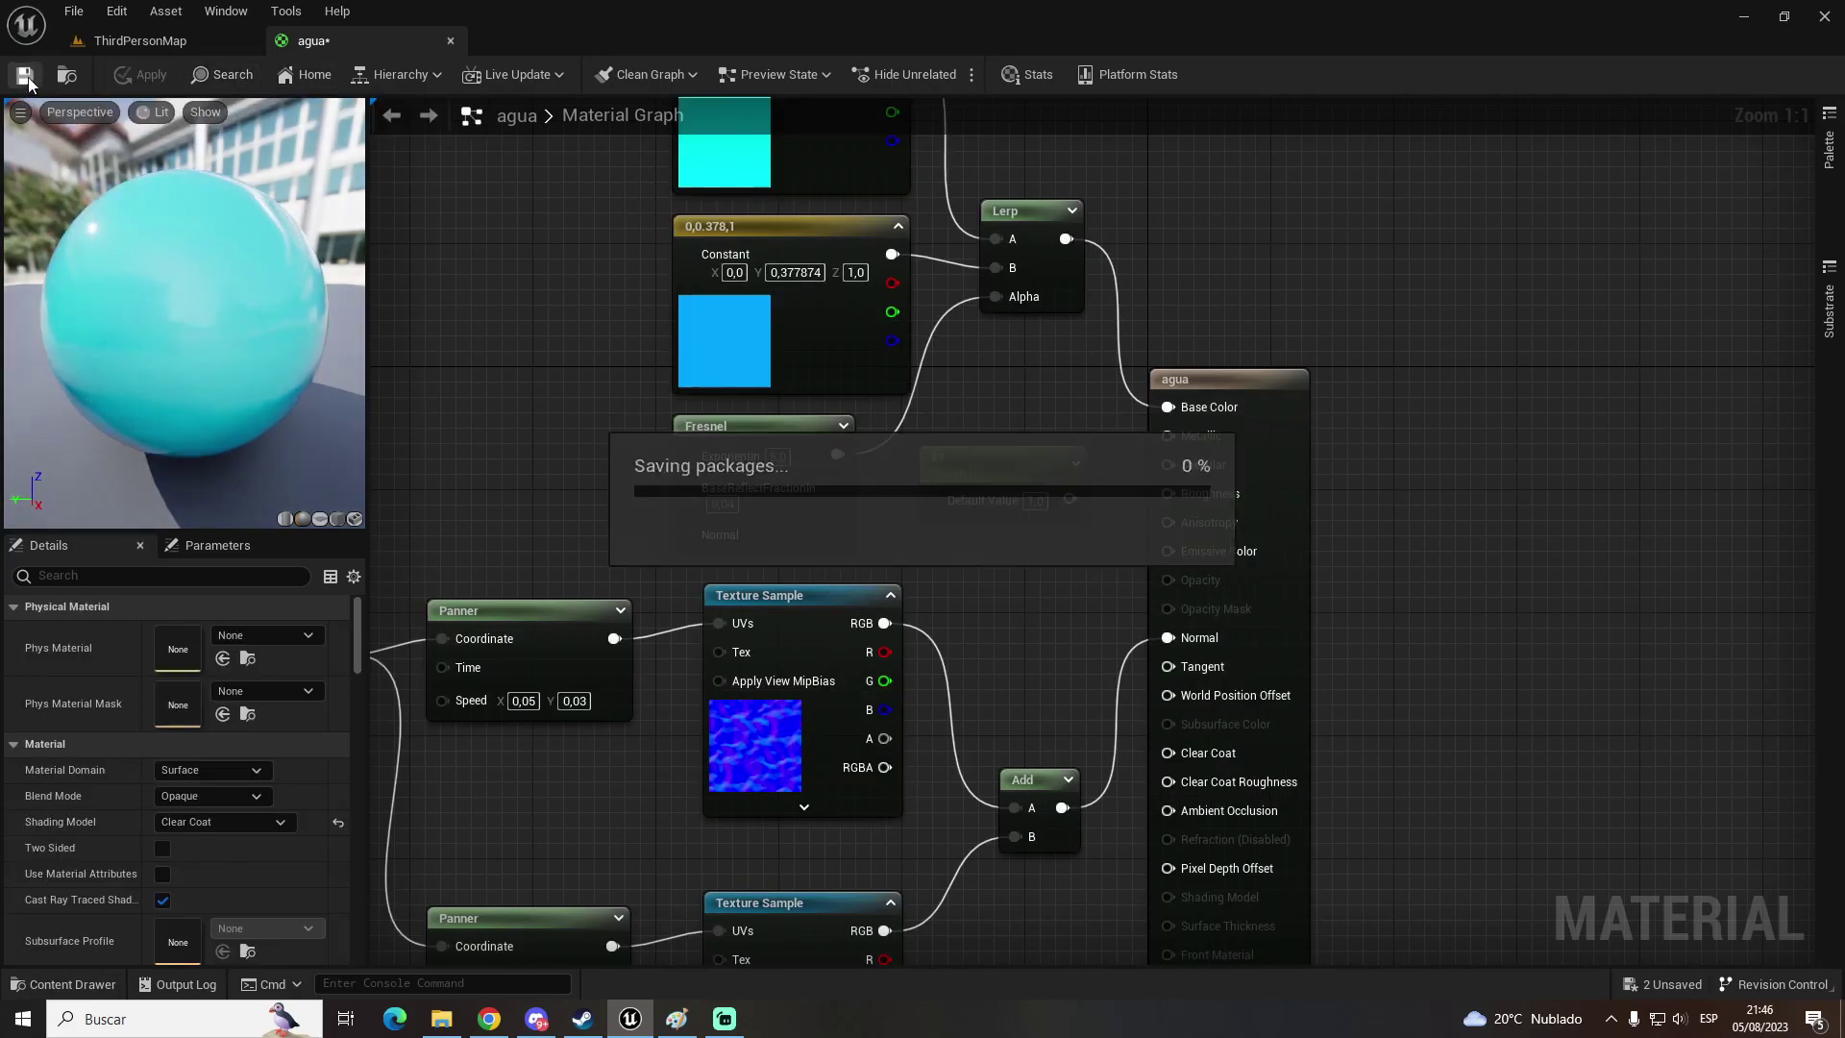
{"action": "left_click", "coordinate": [163, 38]}
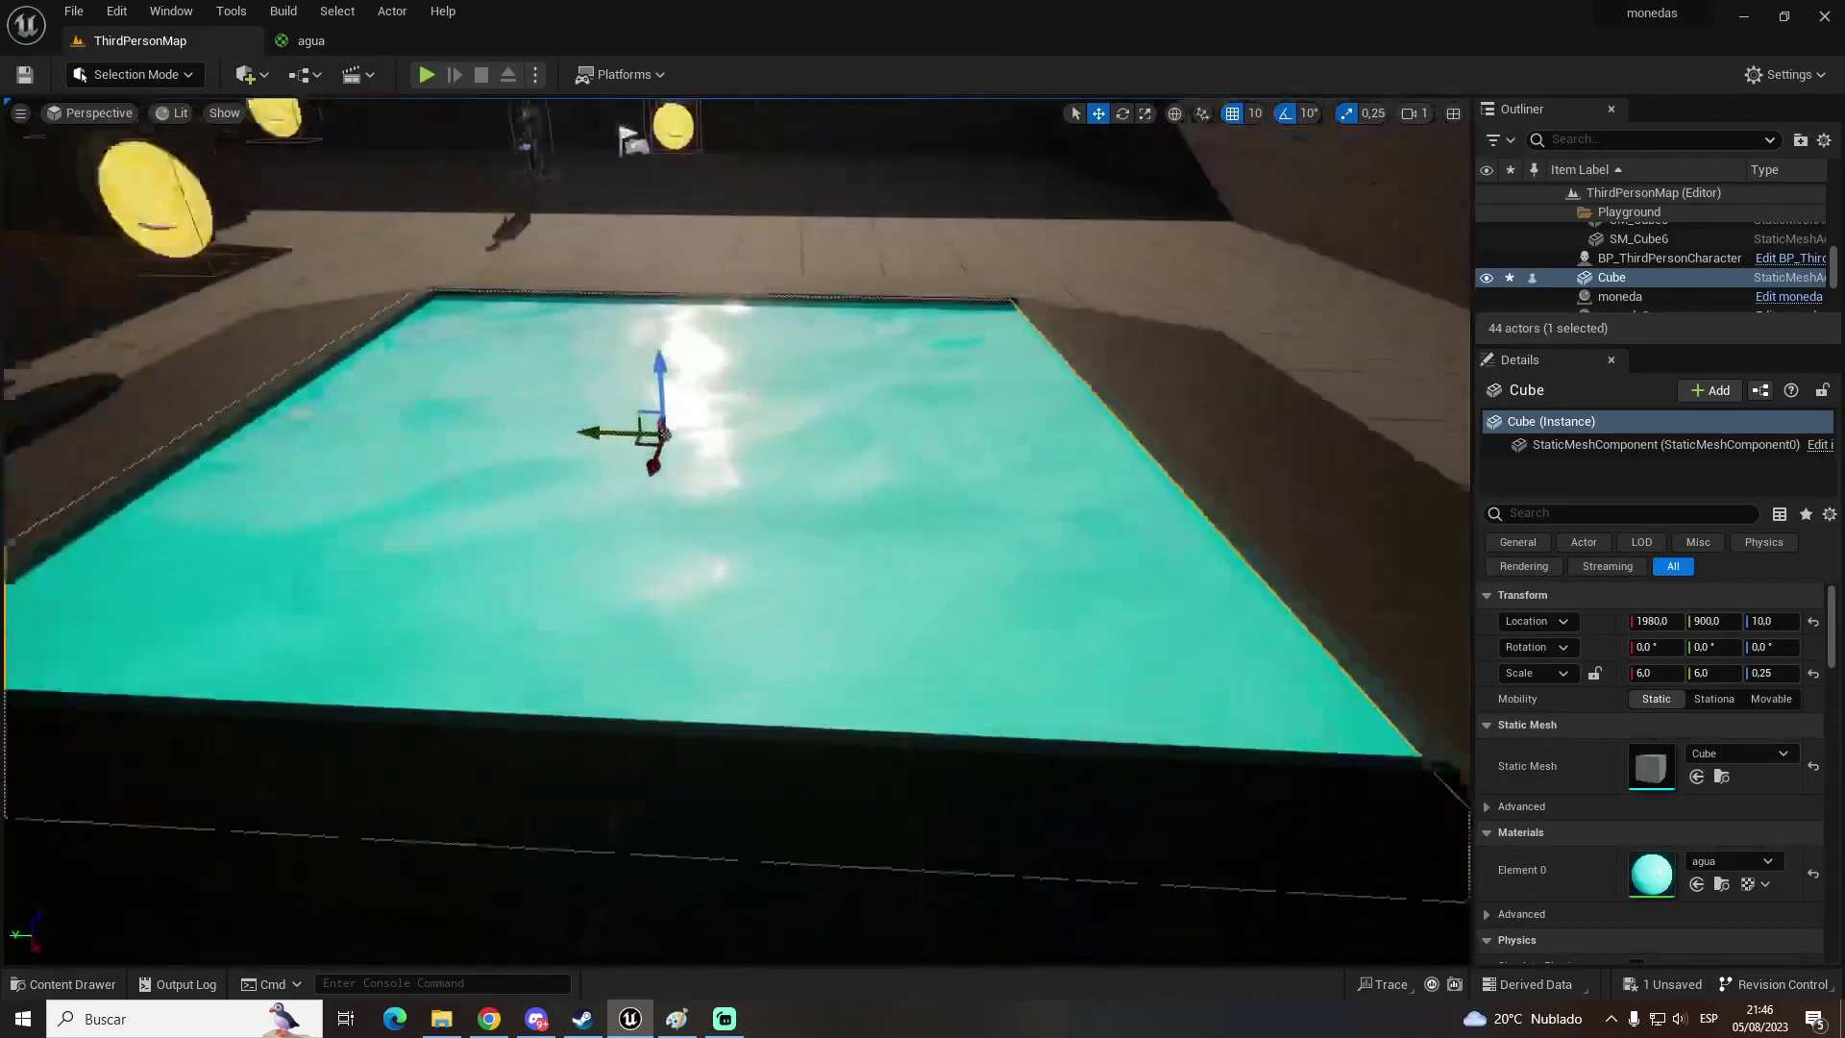
{"action": "right_click_drag", "start_coordinate": [736, 531], "coordinate": [736, 461]}
{"action": "key", "text": "Escape"}
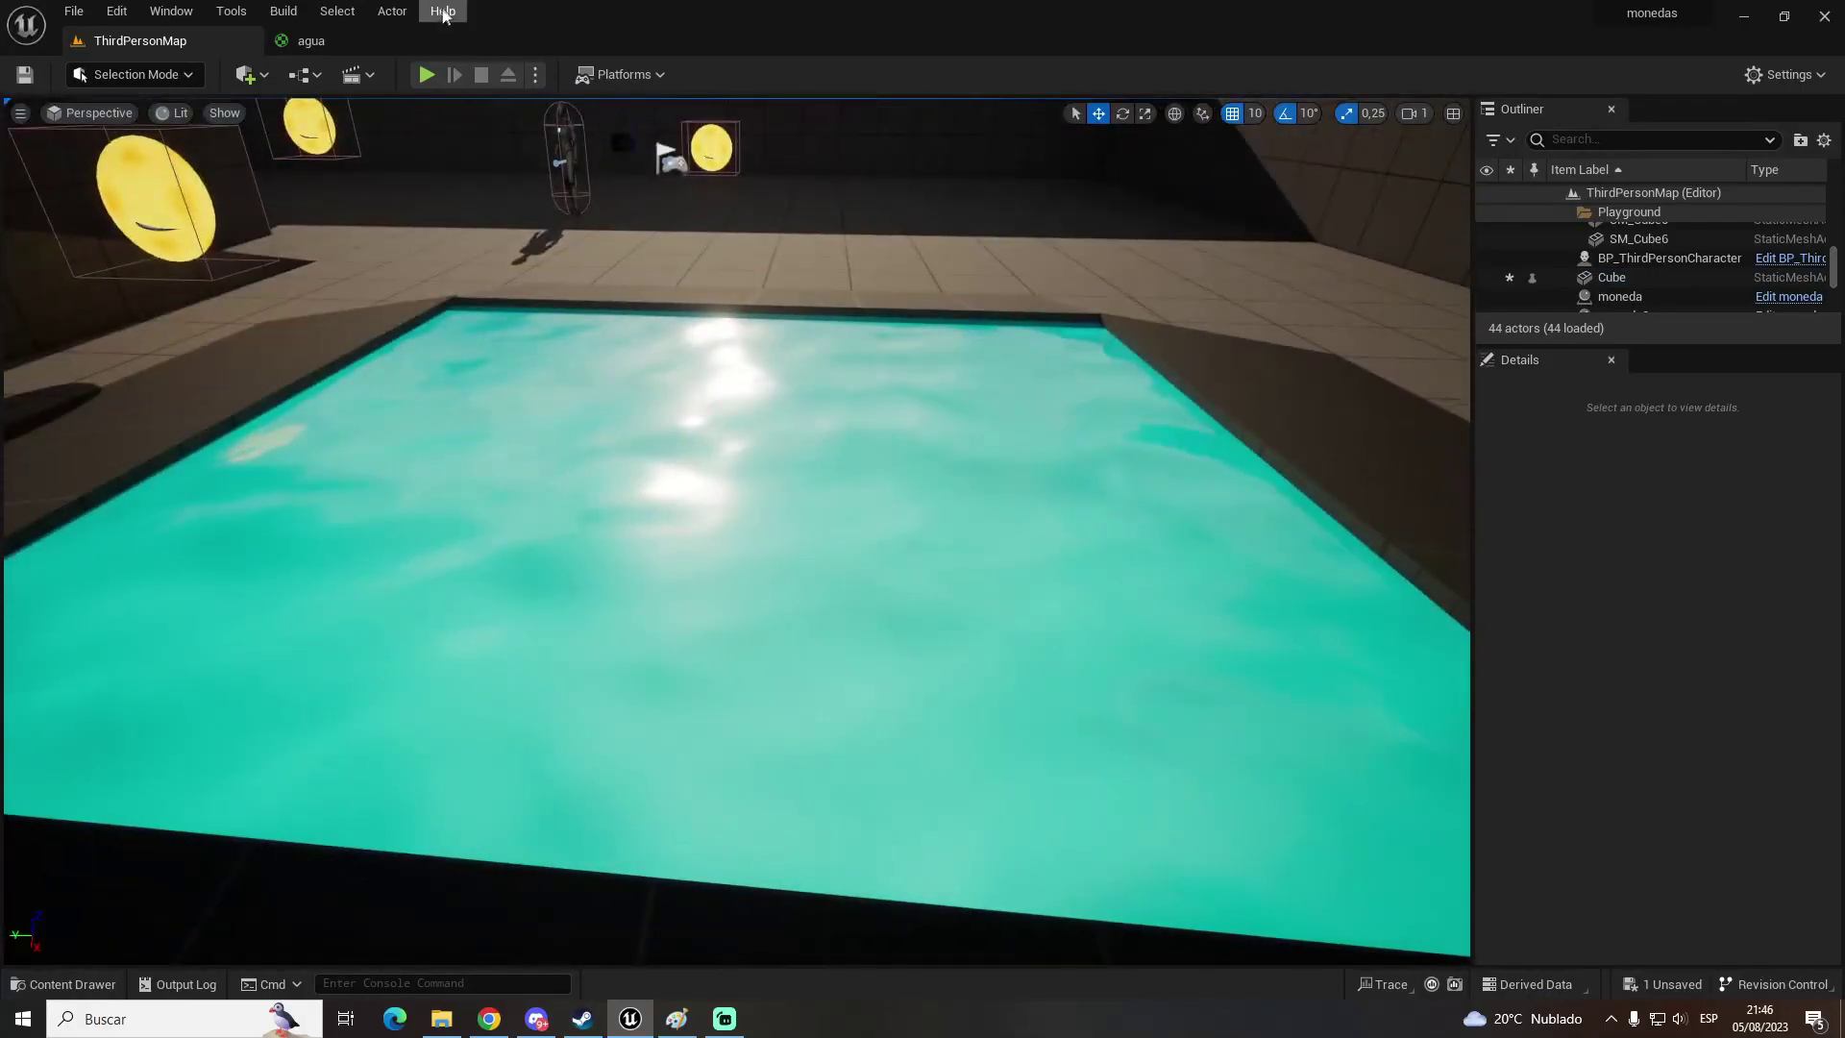
Step: Reconnect ss to Metallic in the agua graph and apply the change
{"action": "left_click", "coordinate": [382, 44]}
{"action": "left_click_drag", "start_coordinate": [1069, 499], "coordinate": [1167, 436]}
{"action": "left_click", "coordinate": [146, 76]}
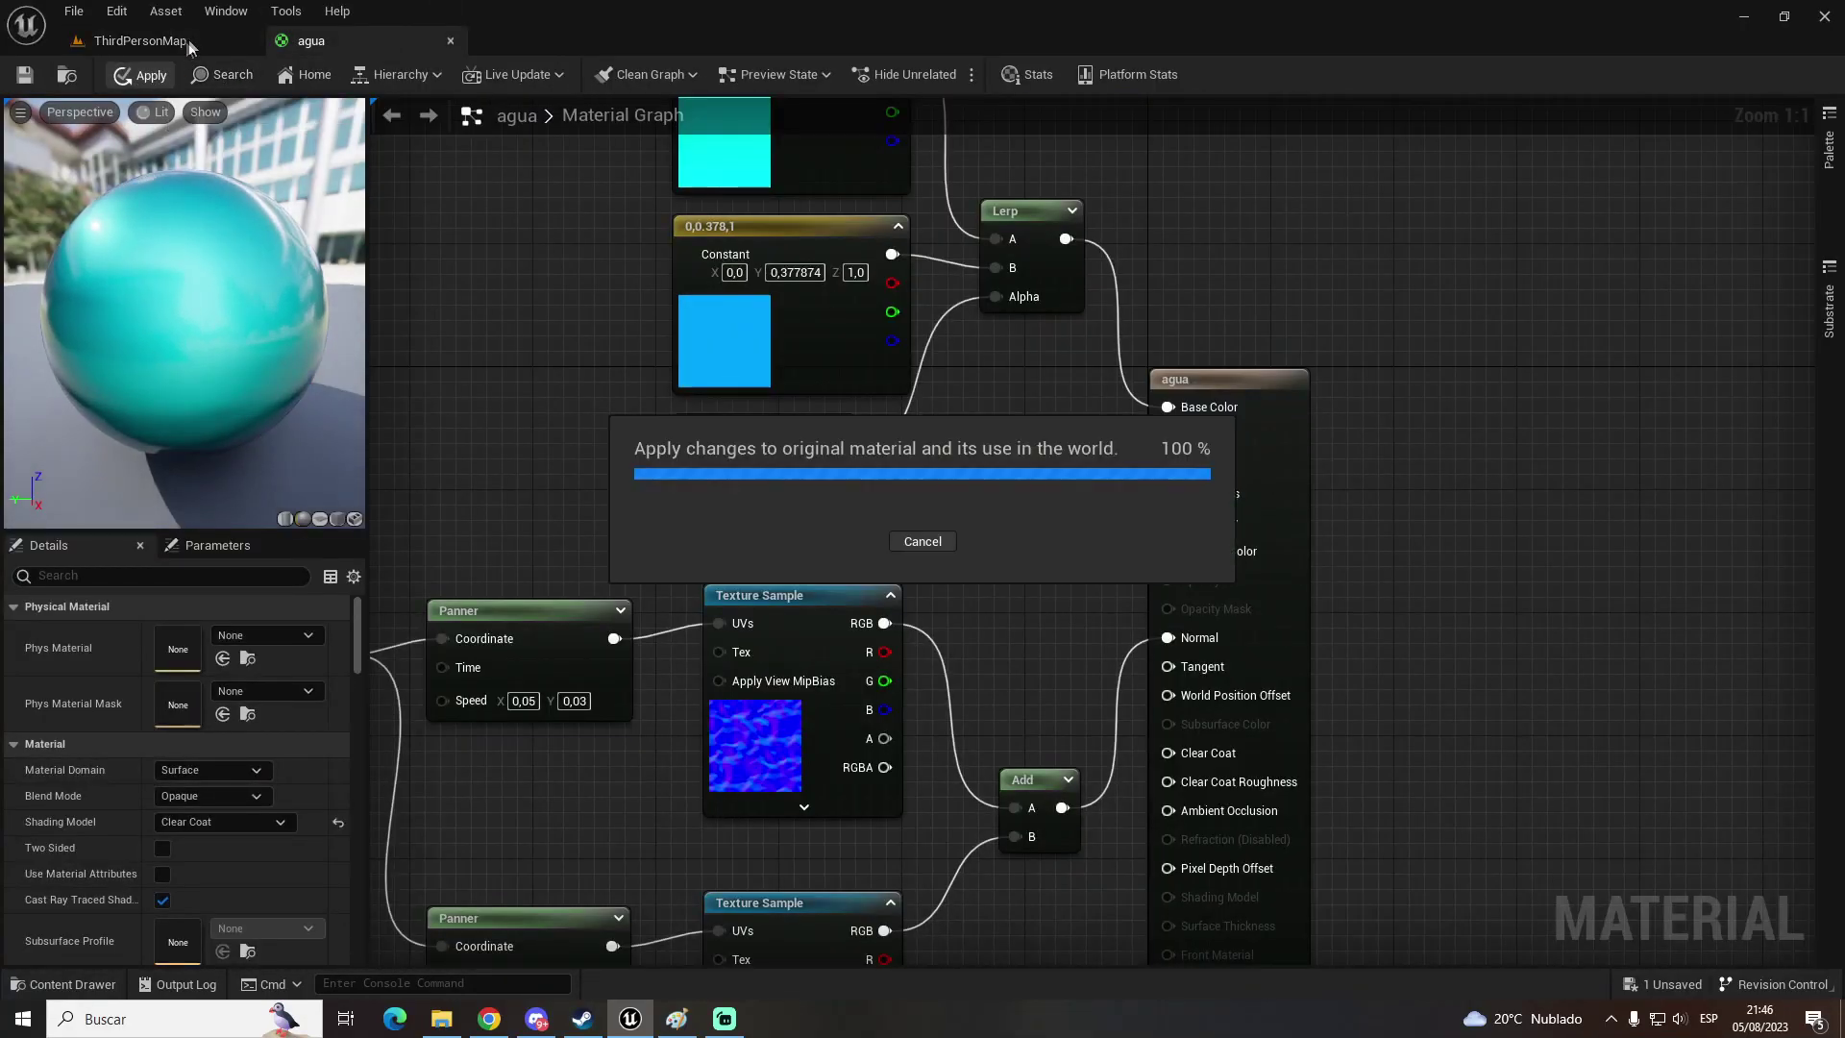
Step: Frame the mirror-like teal pool in ThirdPersonMap in the full-screen viewport (F11)
{"action": "left_click", "coordinate": [180, 44]}
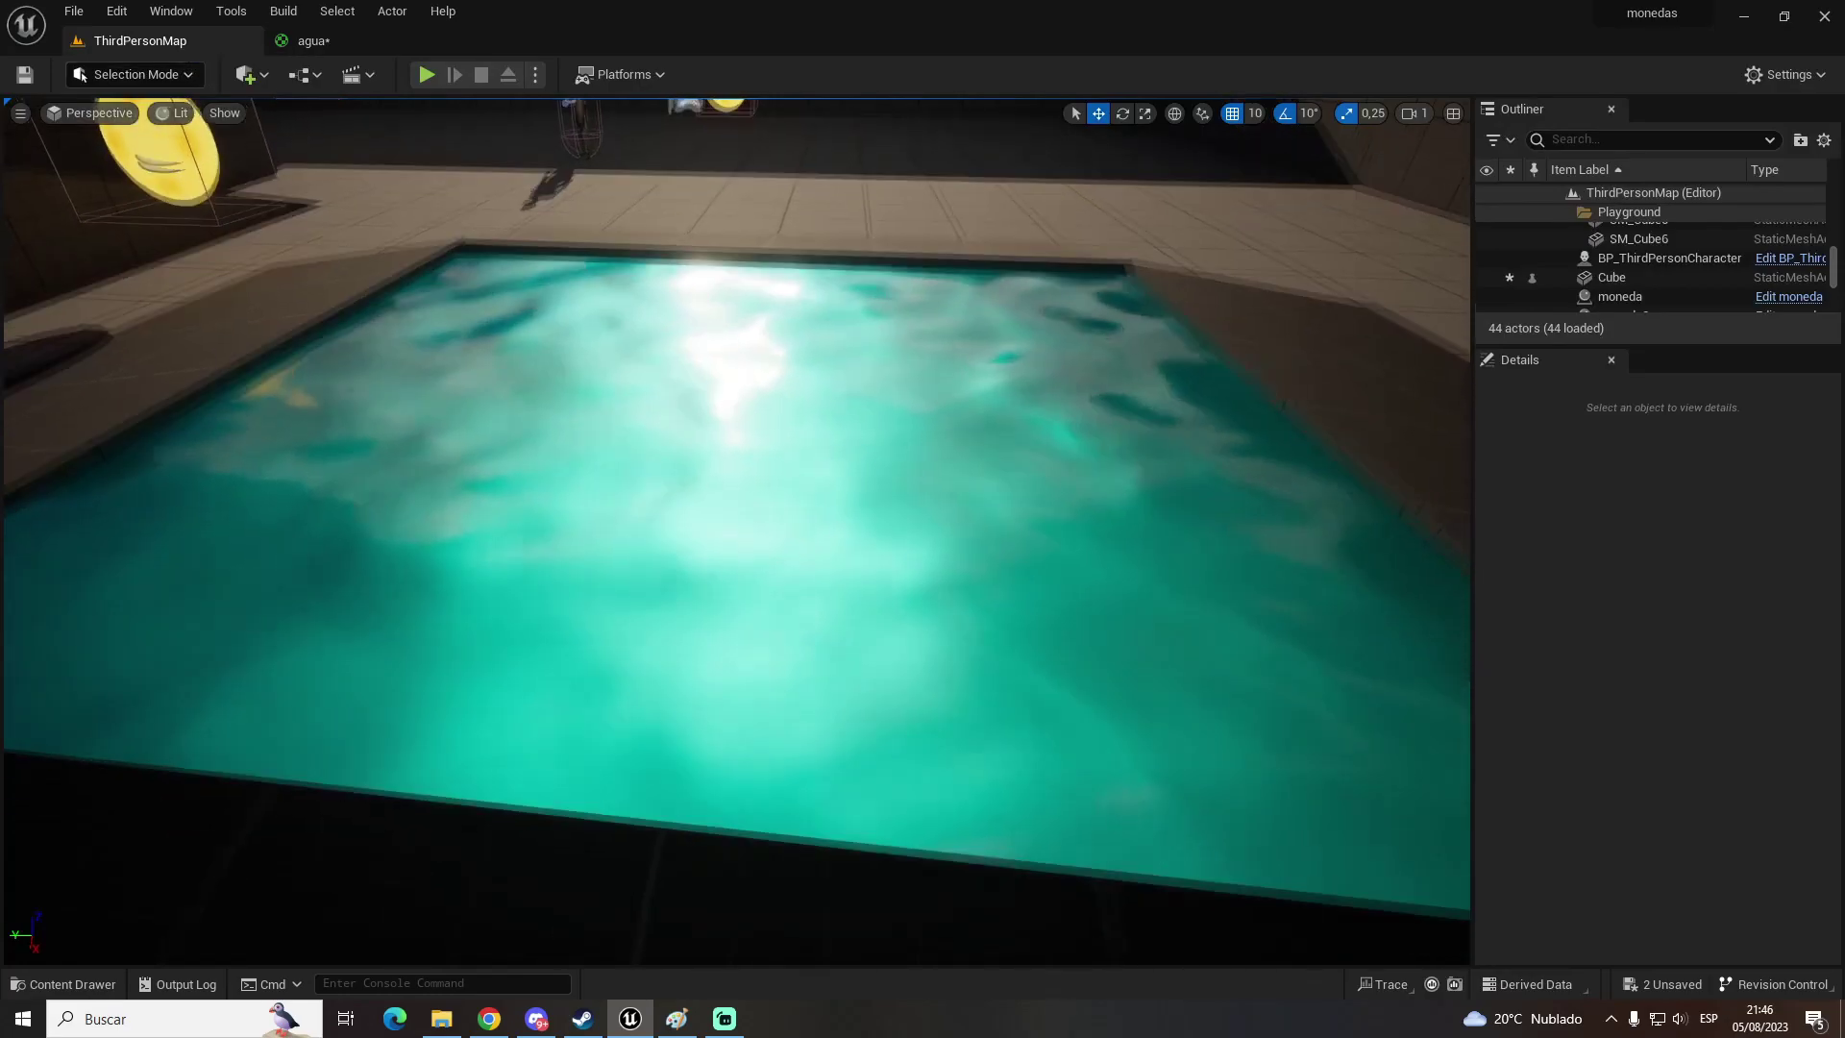
{"action": "scroll", "coordinate": [630, 420], "scroll_direction": "down", "scroll_amount": 6}
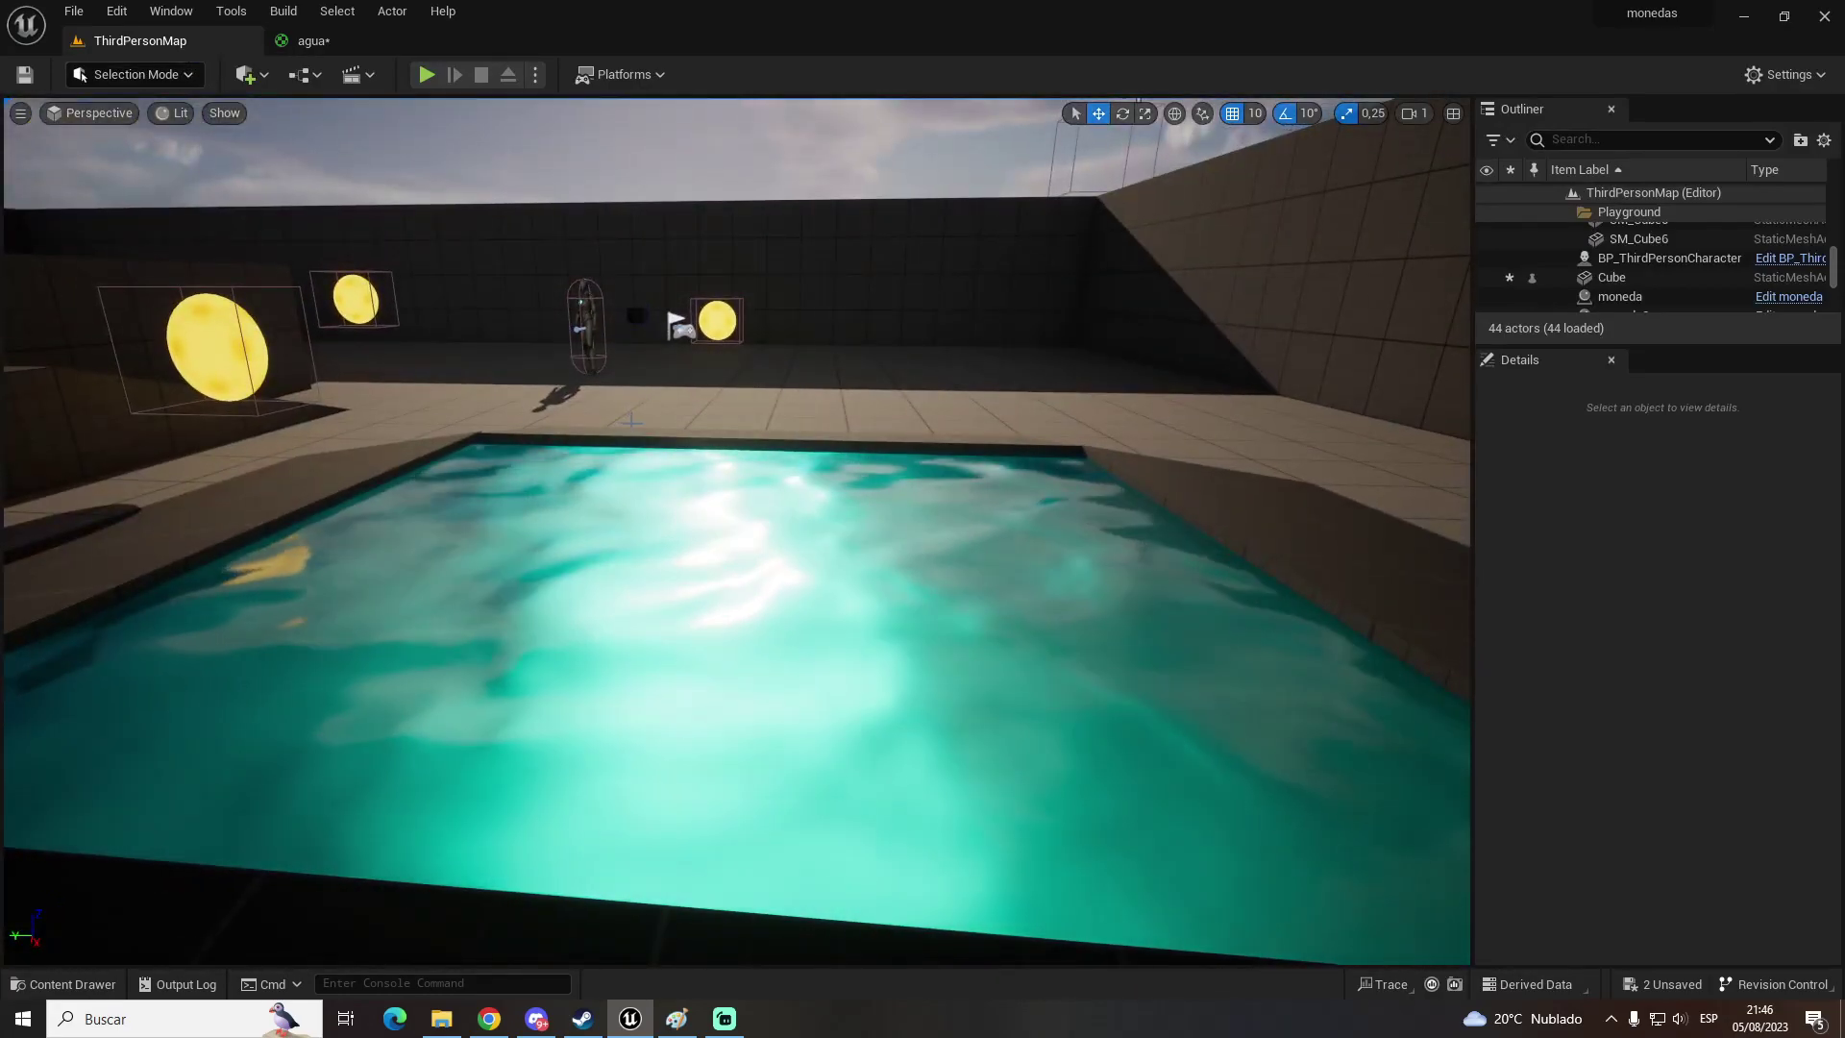
{"action": "key", "text": "F11"}
{"action": "scroll", "coordinate": [728, 465], "scroll_direction": "up", "scroll_amount": 5}
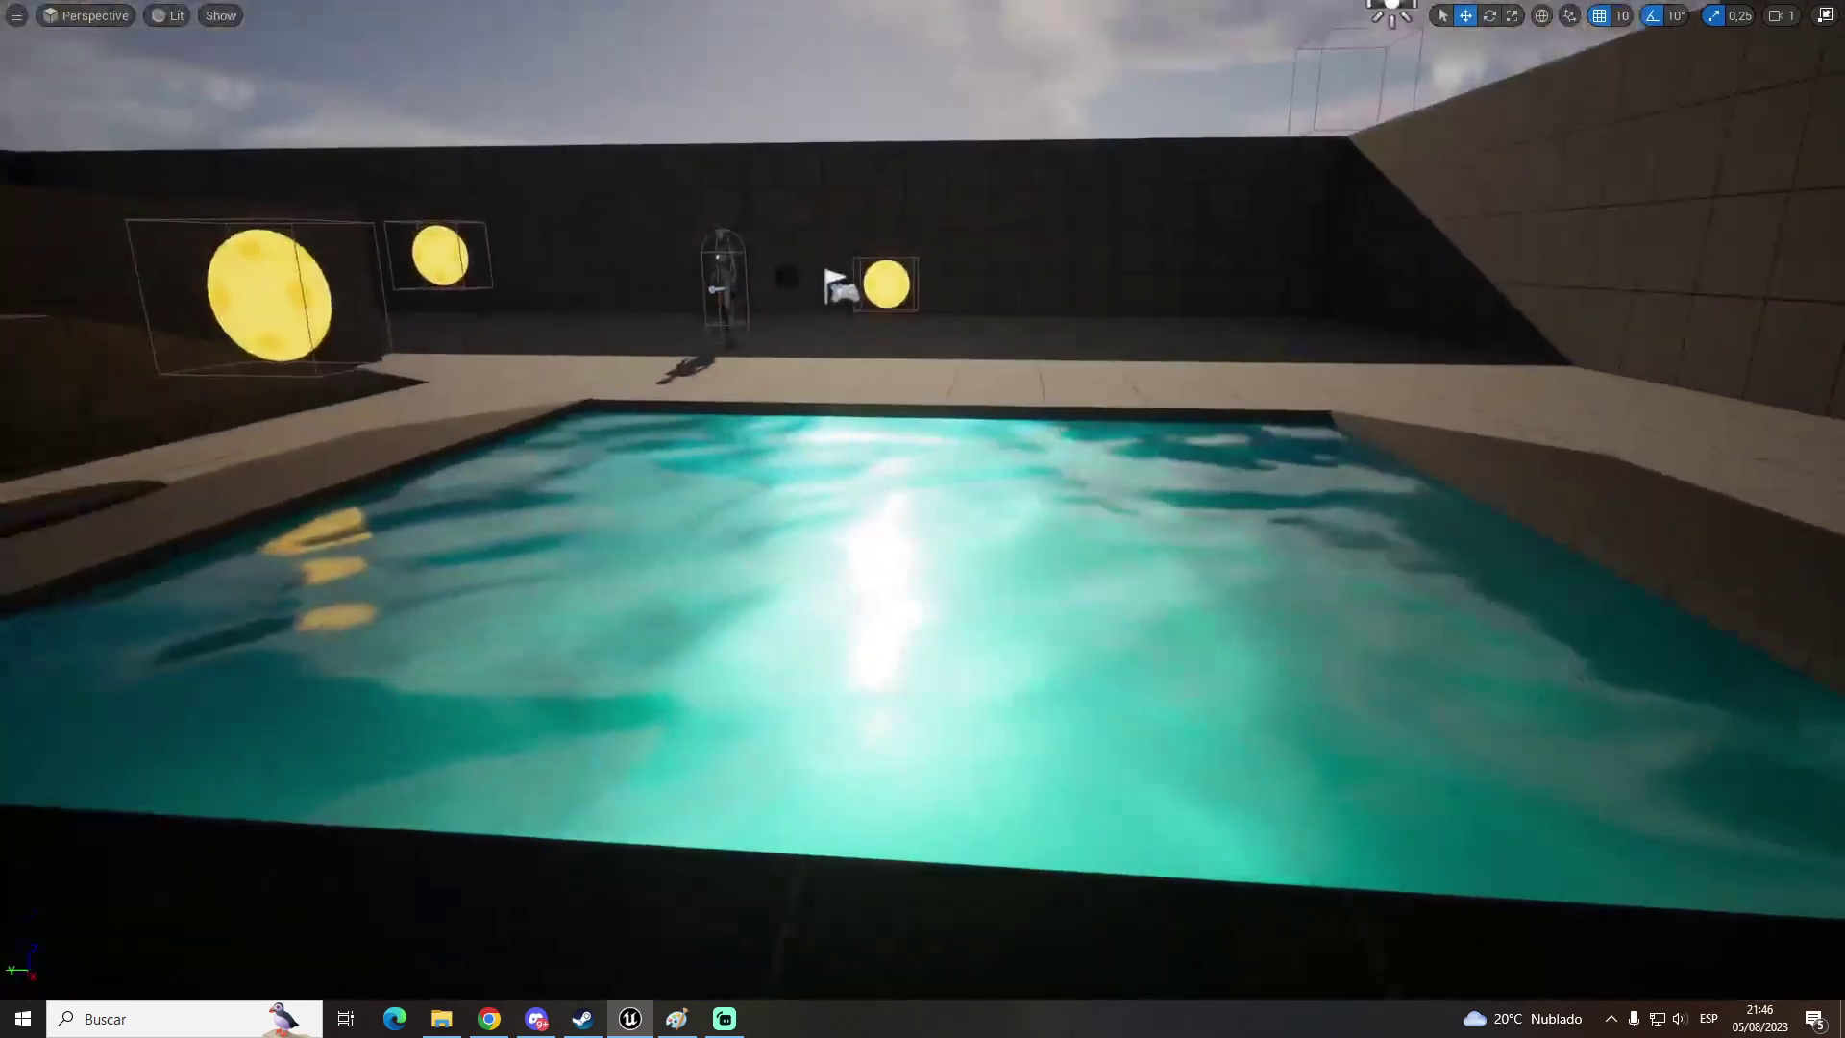
{"action": "scroll", "coordinate": [728, 477], "scroll_direction": "down", "scroll_amount": 3}
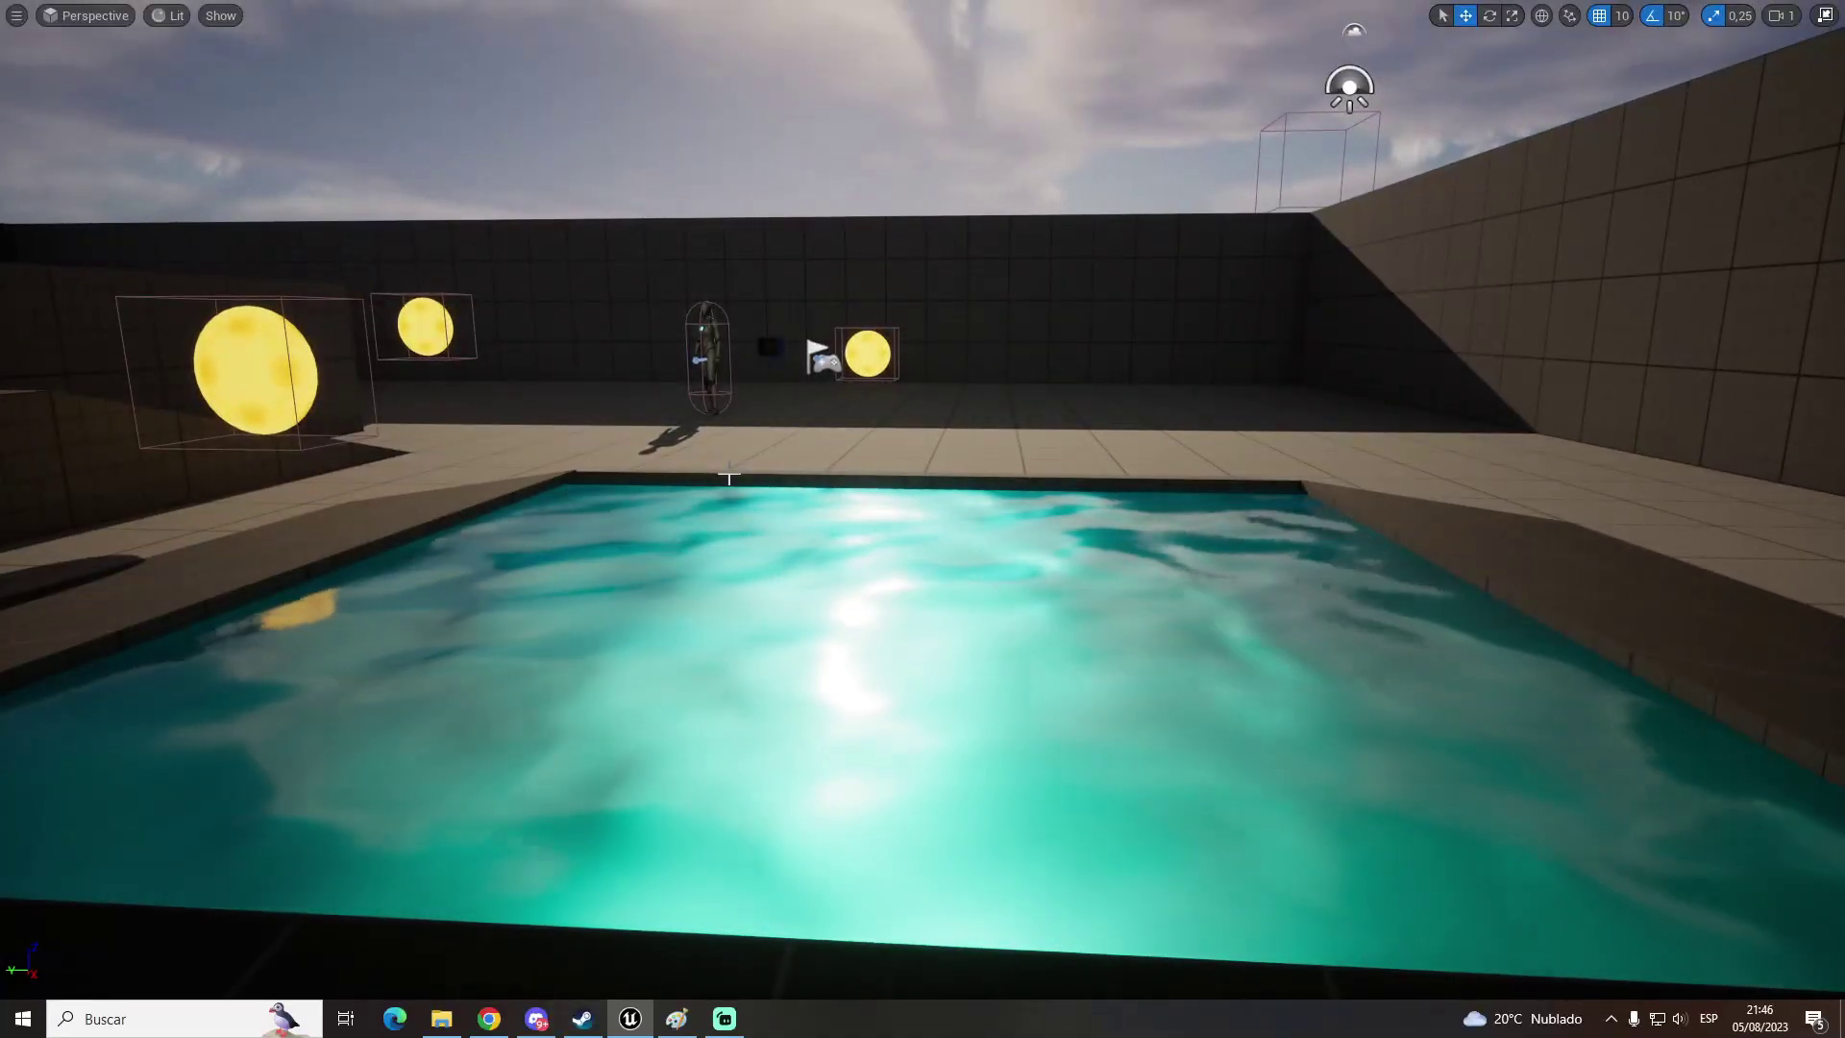